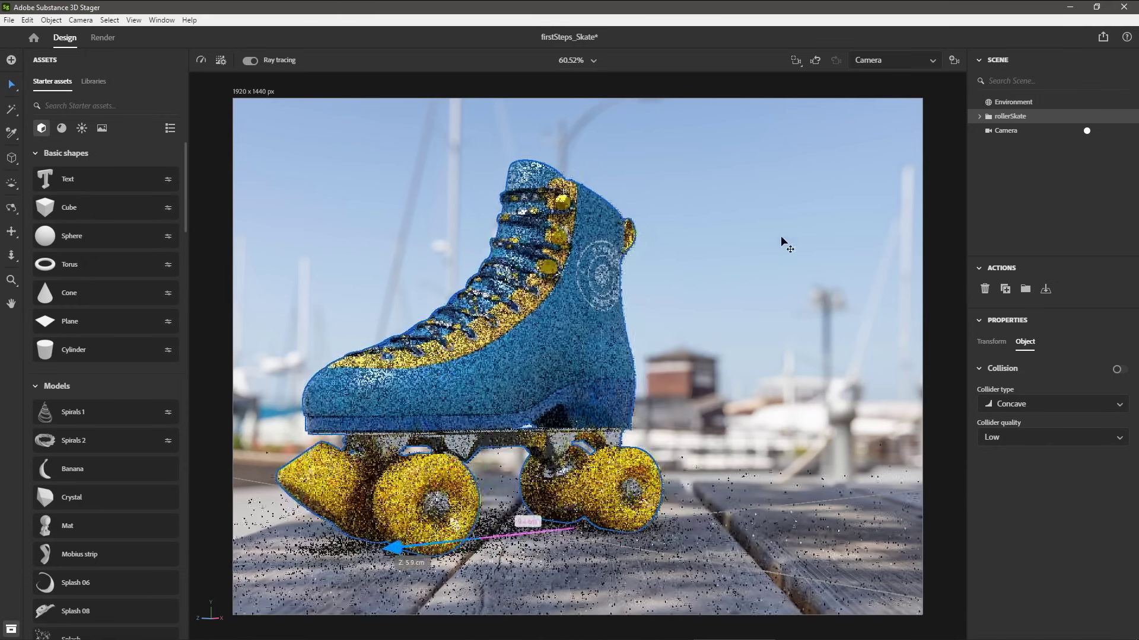
Duplicate the roller skate from the viewport camera, place the copy behind it turned the other way, and return to the Camera view
left_click(892, 60)
left_click(876, 80)
key("ctrl+d")
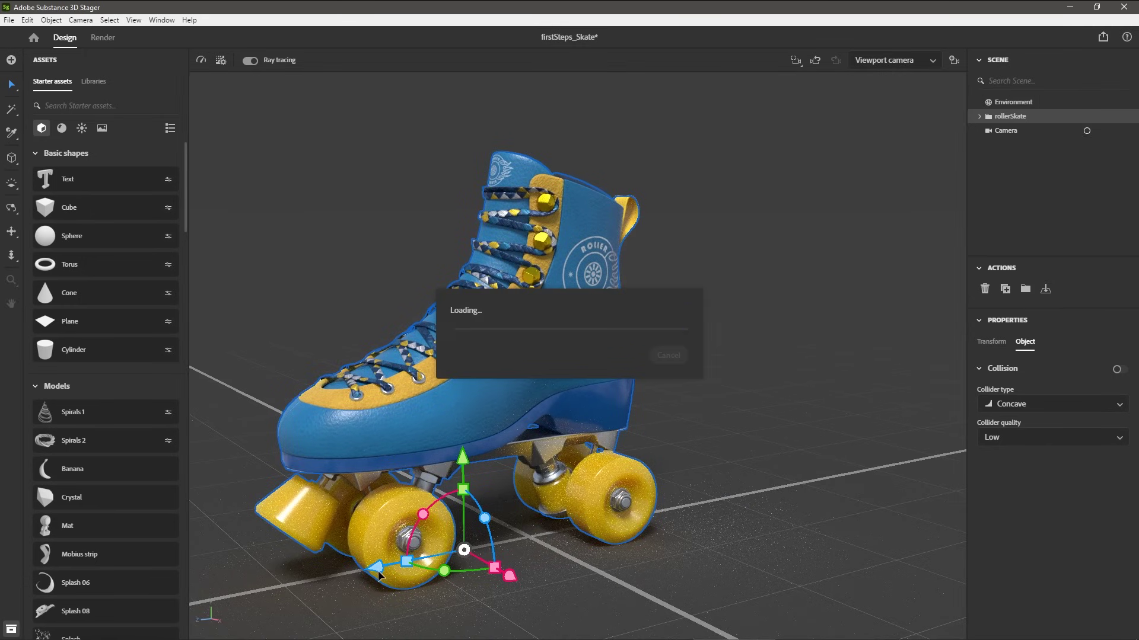
left_click_drag(503, 555, 726, 498)
key("e")
left_click_drag(827, 492, 1035, 490)
key("w")
left_click_drag(869, 492, 793, 488)
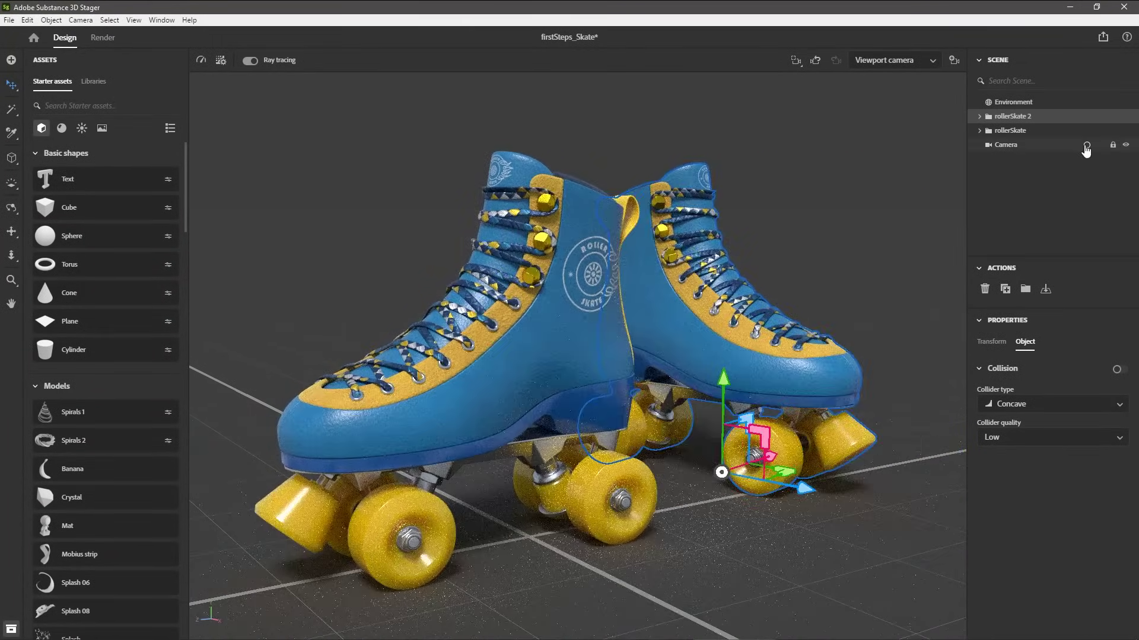
left_click(1087, 145)
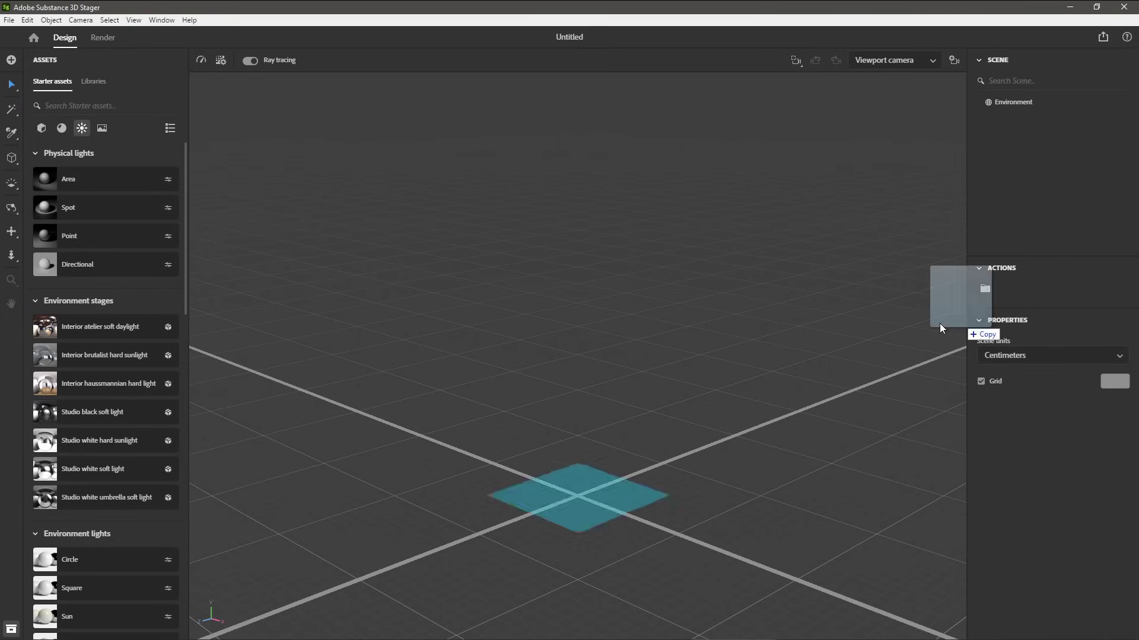
Import the roller skate model file into the empty scene at the grid centre
left_click_drag(939, 322, 574, 500)
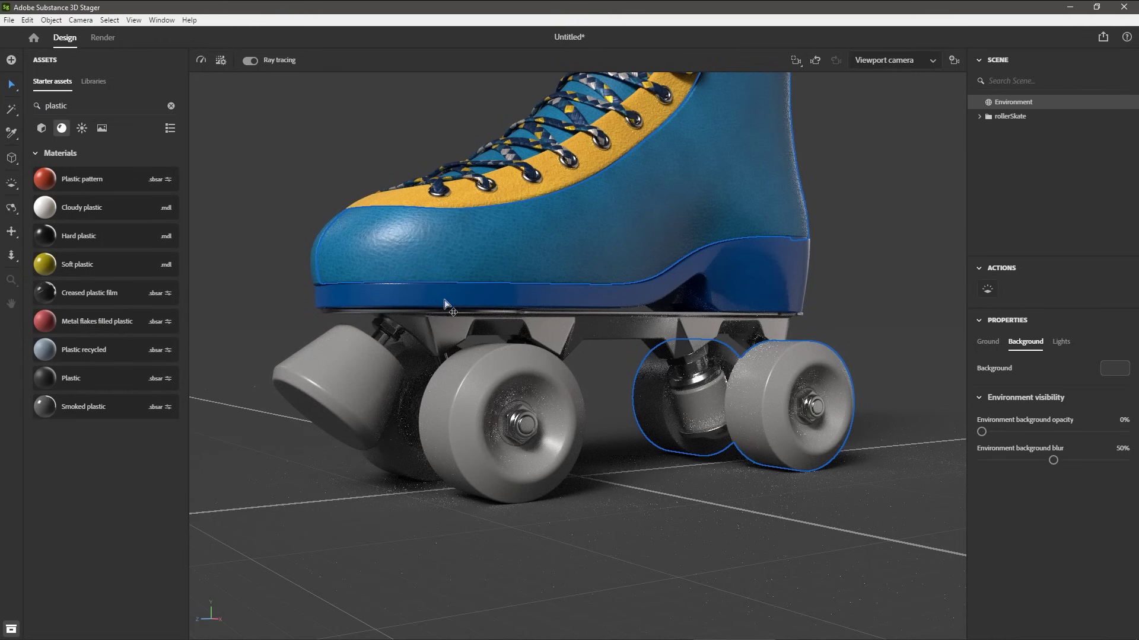
Apply the Soft plastic material to the left front wheel and set its scattering color to golden yellow E7B913
left_click_drag(78, 264, 504, 426)
scroll(1059, 524, "down", 5)
left_click(1121, 534)
left_click(961, 622)
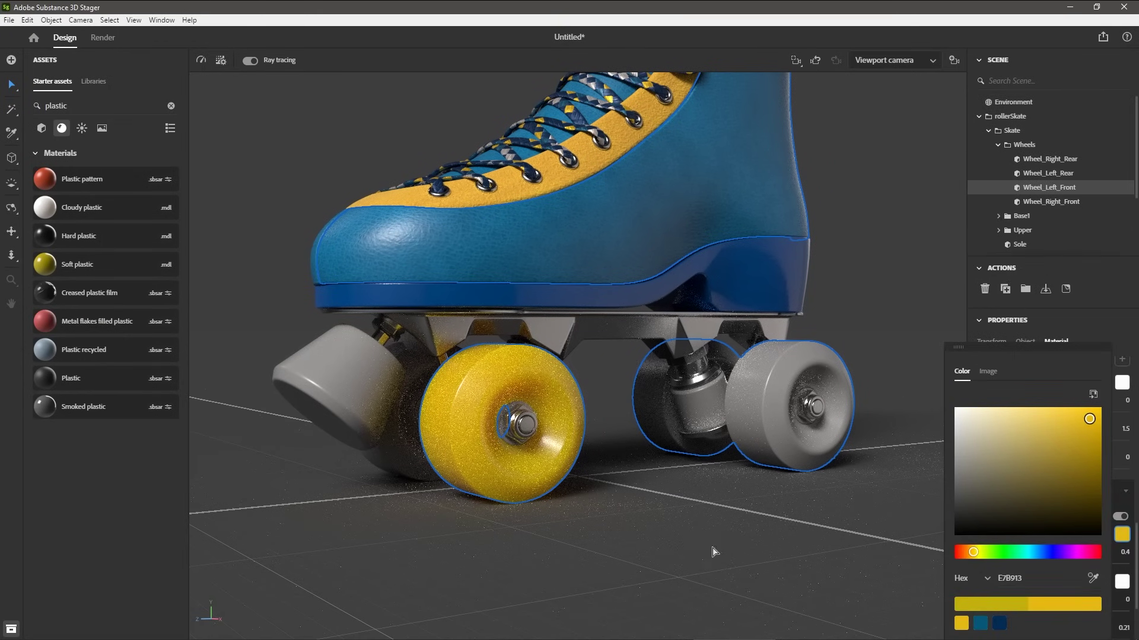
Sample the left front wheel's yellow plastic and apply it to the other wheels, the toe stopper and the rear truck cushion
key("i")
left_click(504, 426)
left_click(682, 403)
left_click(789, 409)
left_click(350, 385)
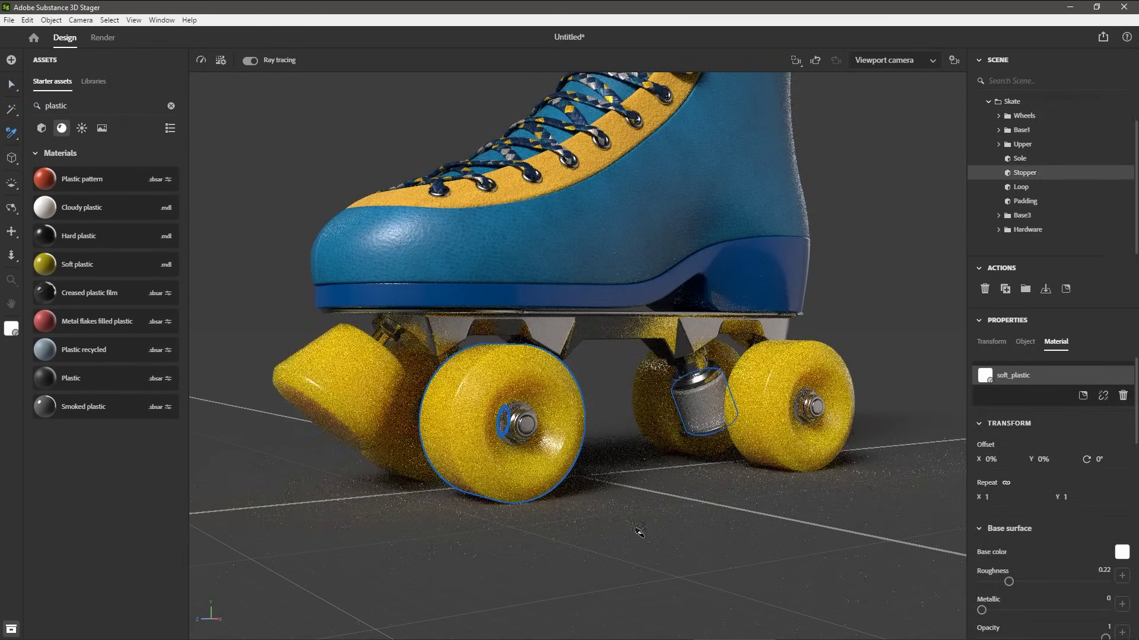
left_click(706, 403)
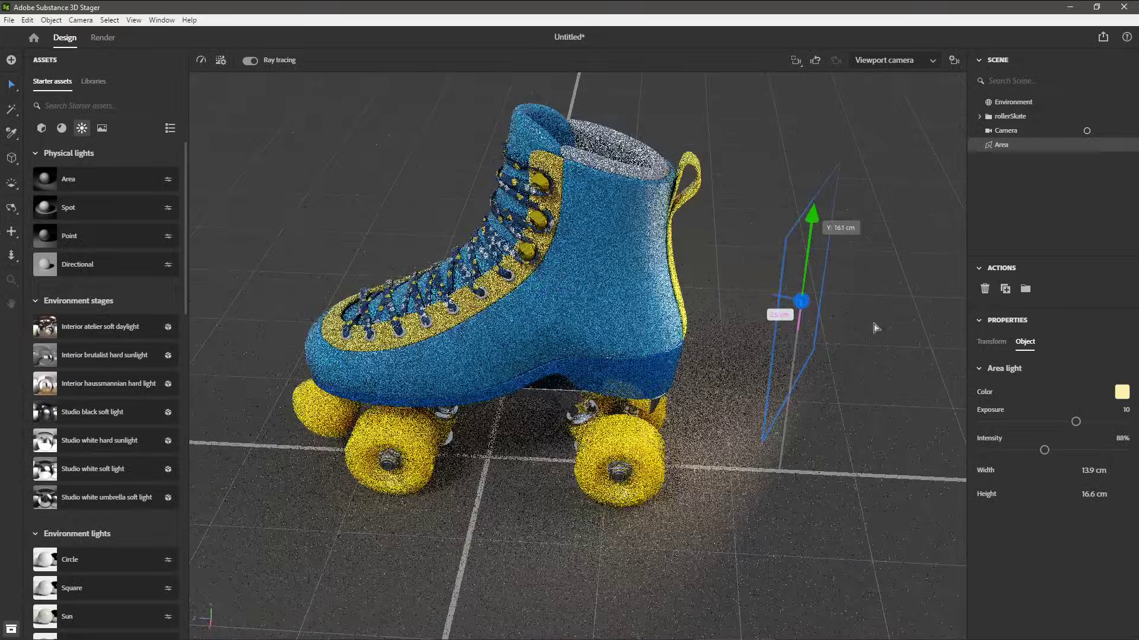
Move the area light farther away from the skate's heel and look through the saved Camera
left_click_drag(903, 329, 961, 336)
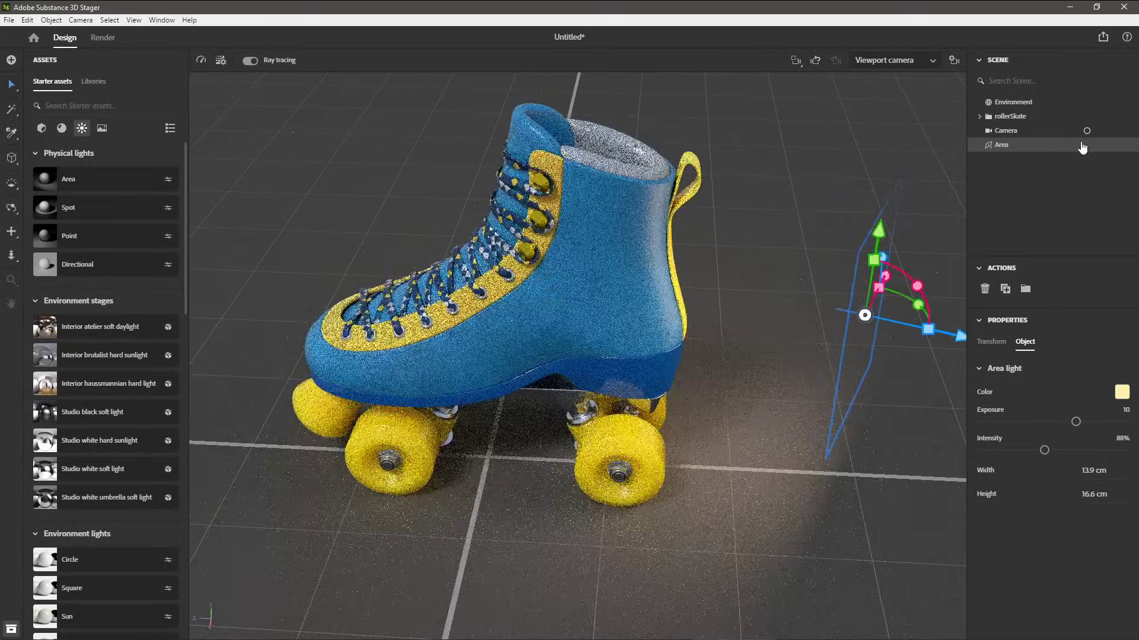
left_click(1086, 131)
left_click(1086, 135)
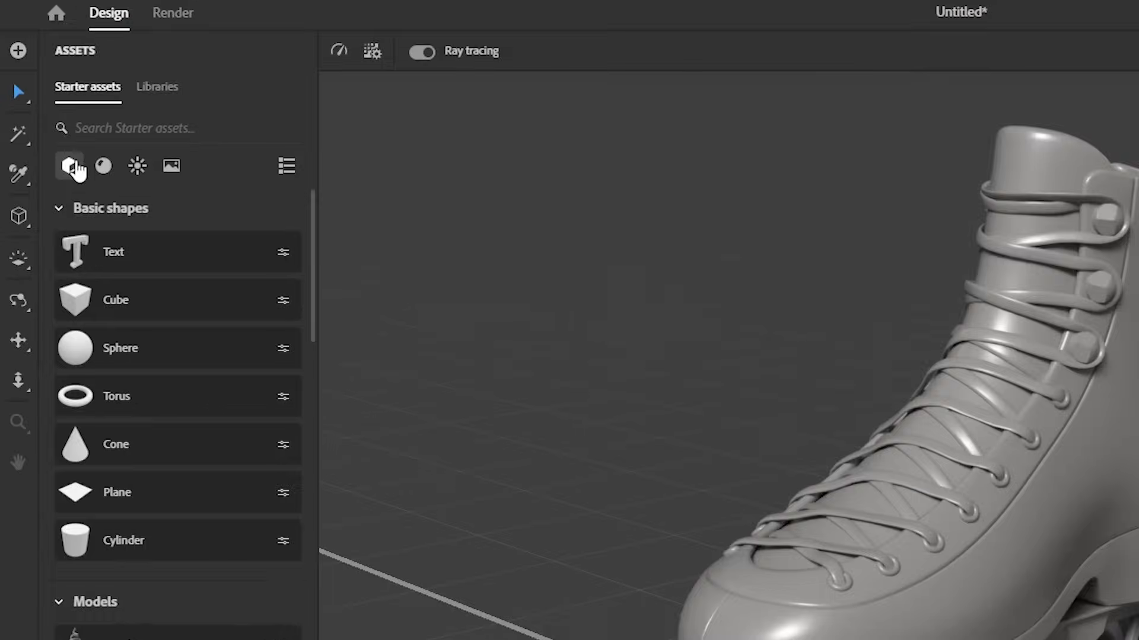
Browse the starter models, materials, lights and images, and search the models for "desk"
left_click(63, 132)
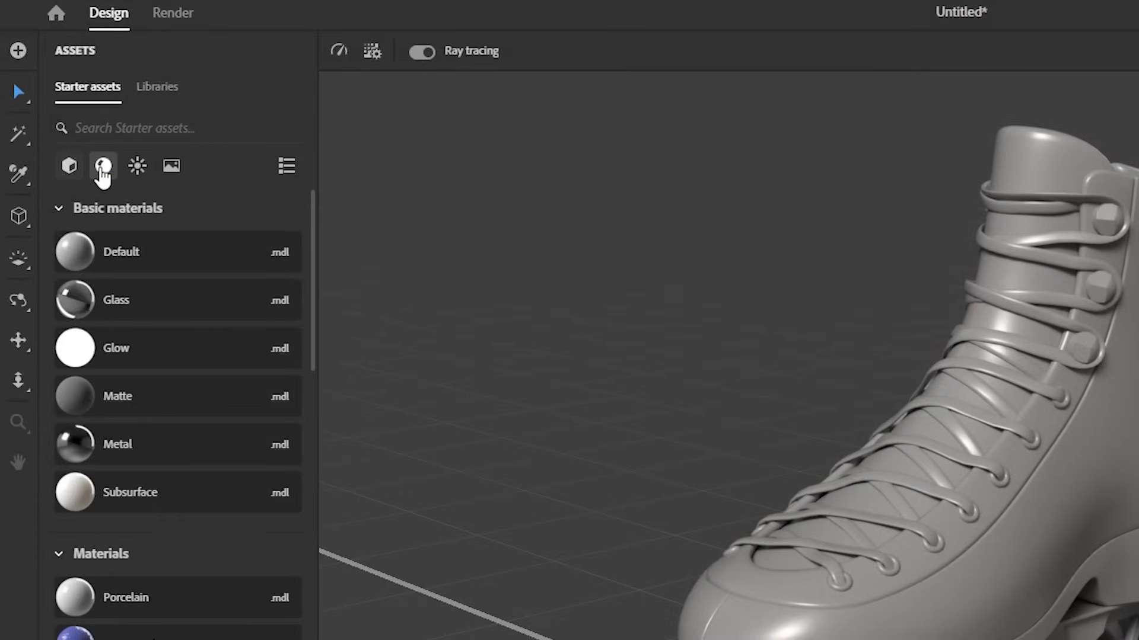
left_click(137, 173)
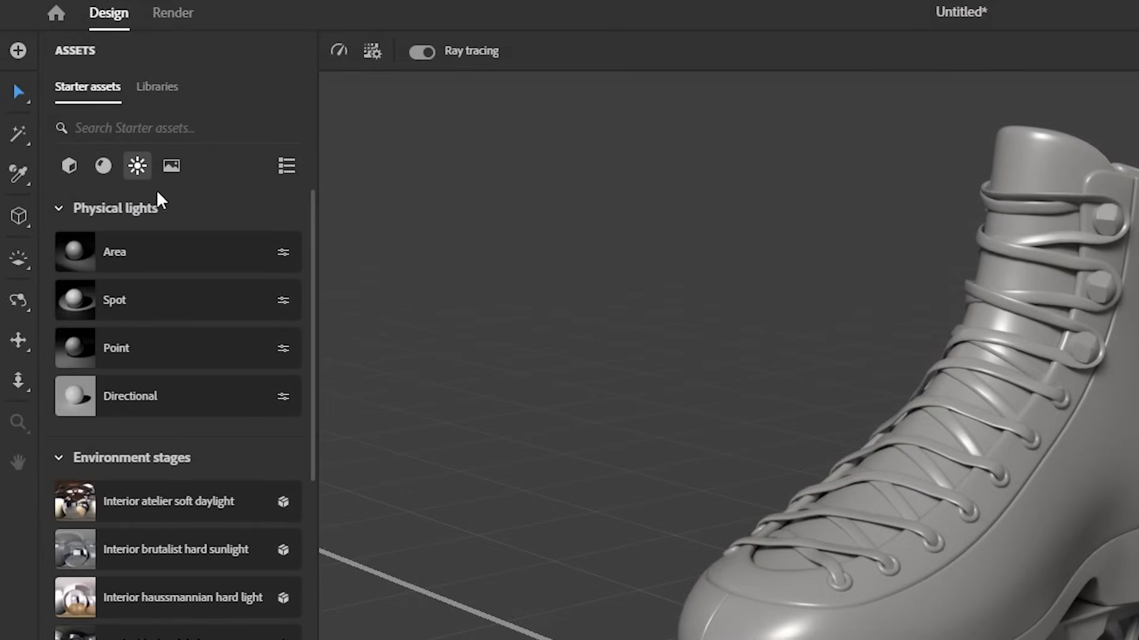
left_click(172, 168)
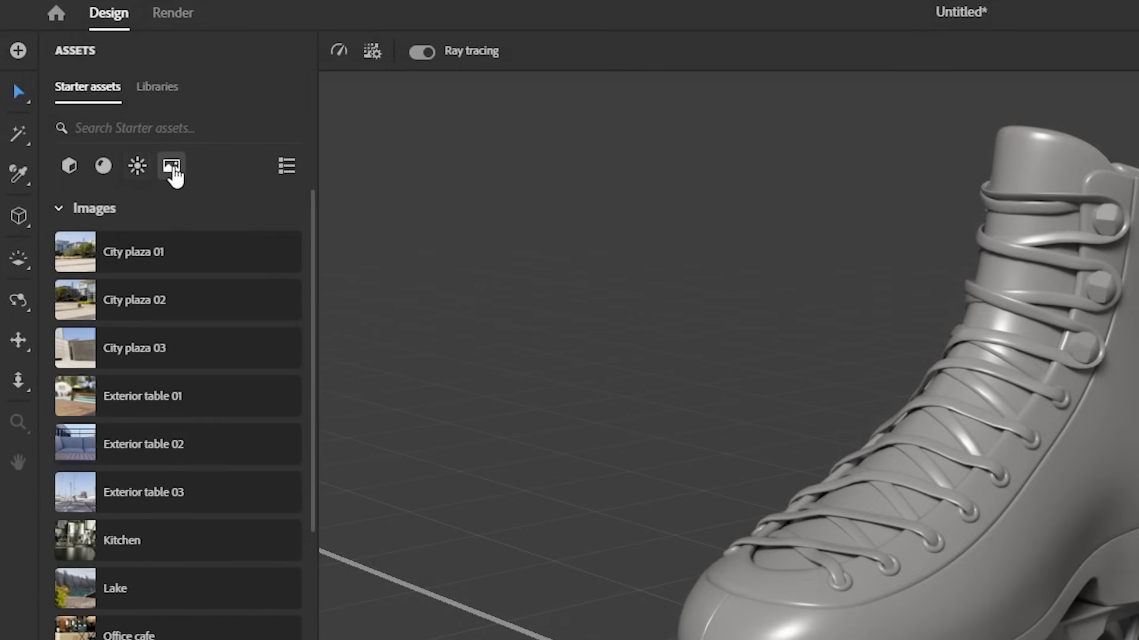
left_click(70, 169)
left_click(132, 130)
type("de")
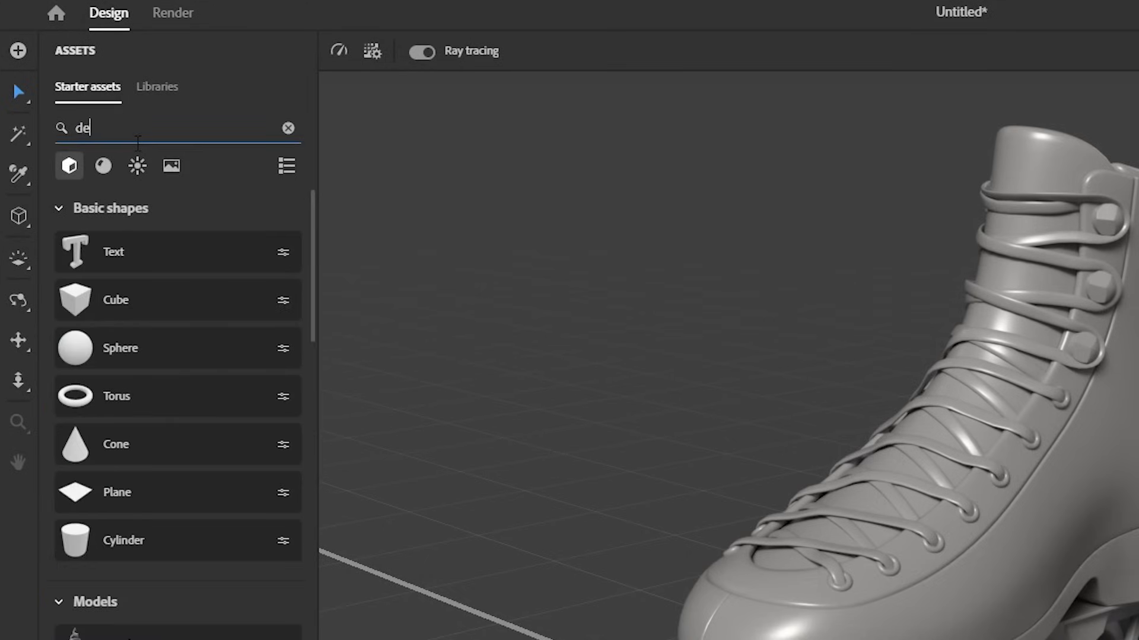
type("sk")
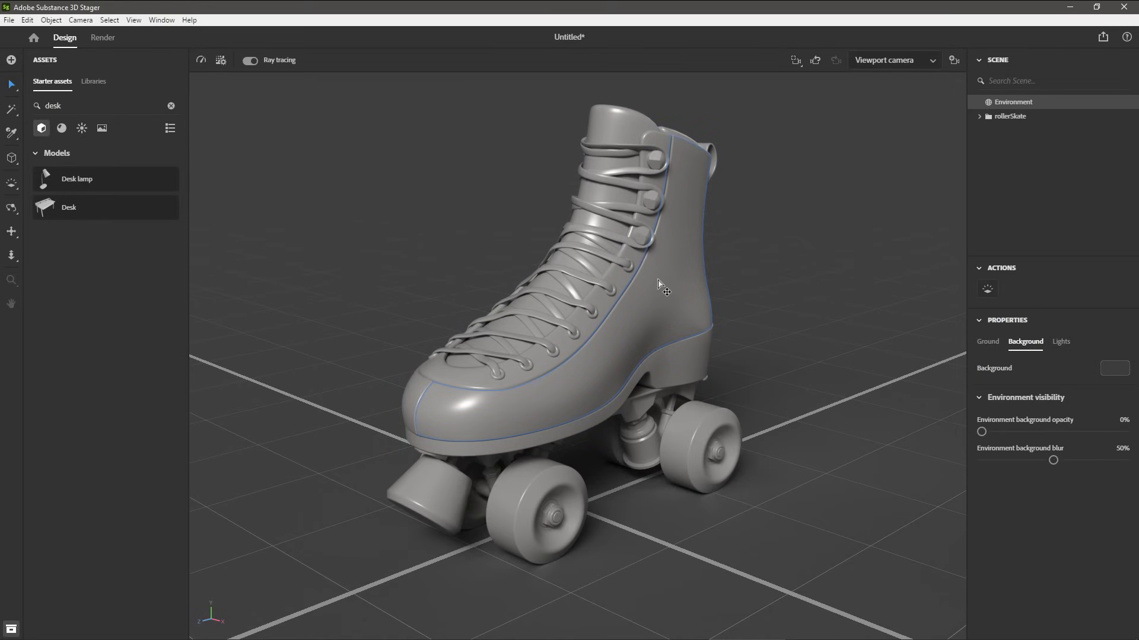
Select the whole rollerSkate group and set its X size to 9 cm
left_click(660, 286)
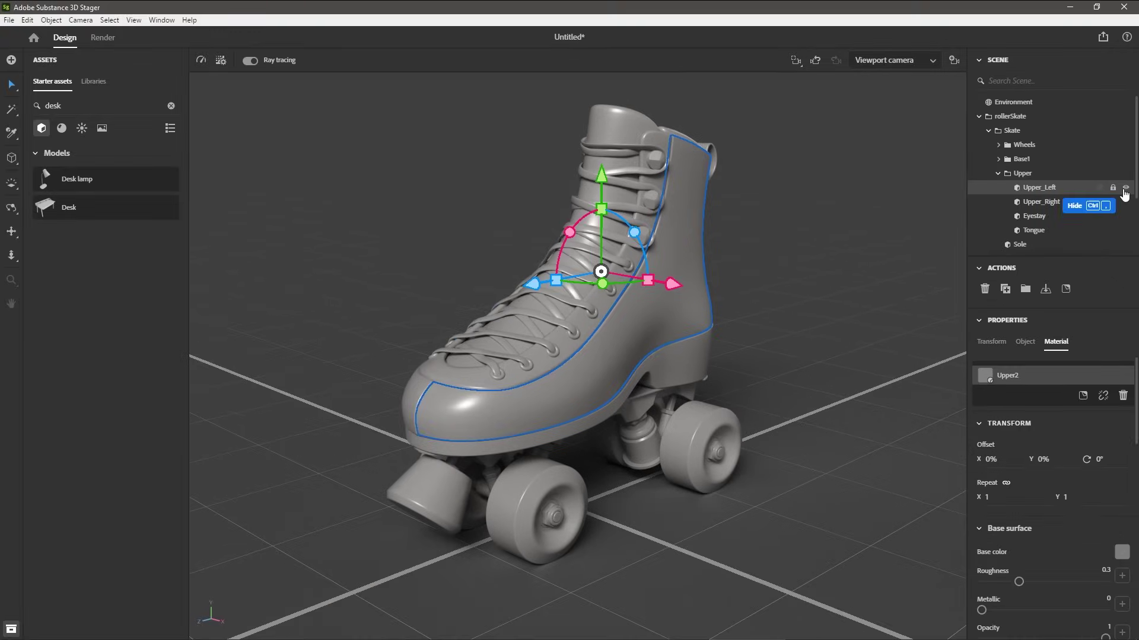
left_click(991, 93)
left_click(990, 342)
left_click(1000, 536)
type("9")
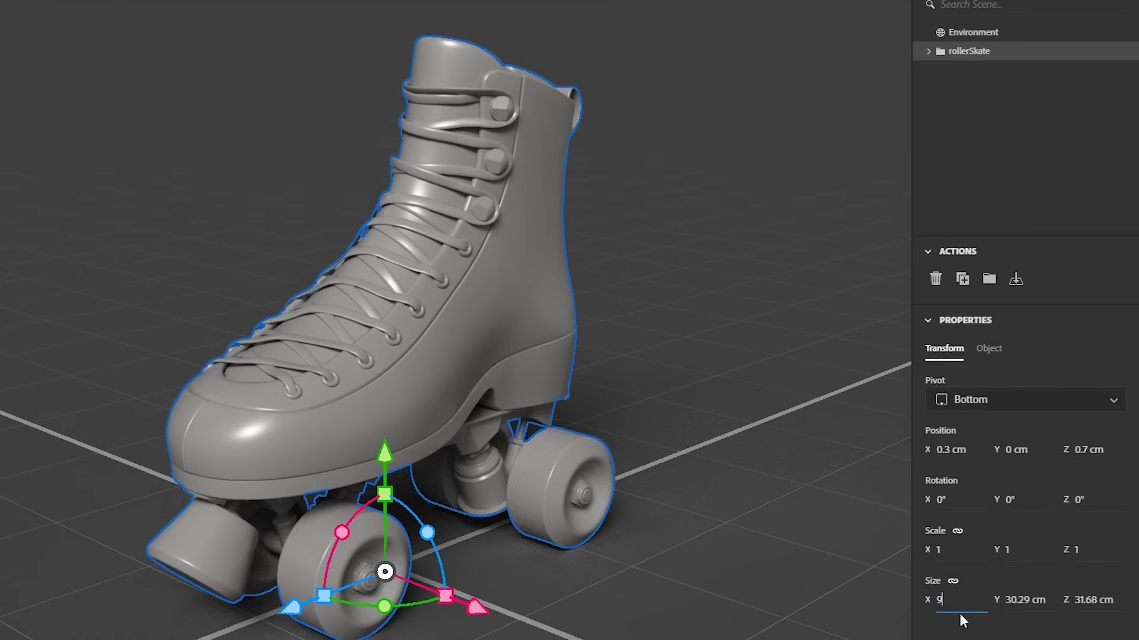
key("Return")
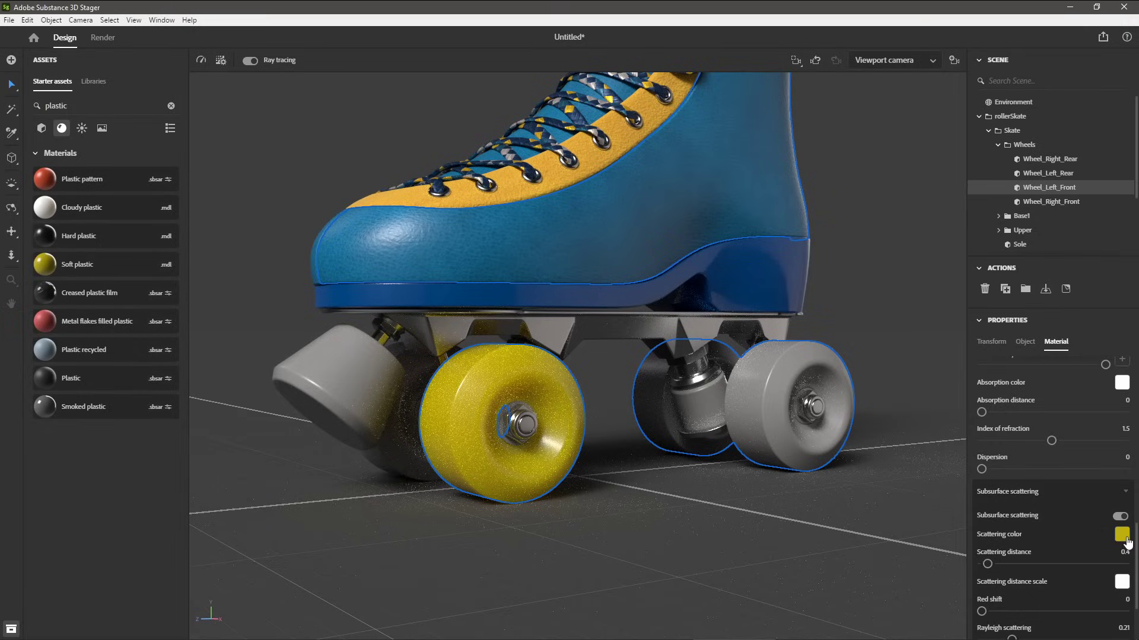
Change the left front wheel's subsurface scattering color to the saved golden-yellow swatch
left_click(1125, 540)
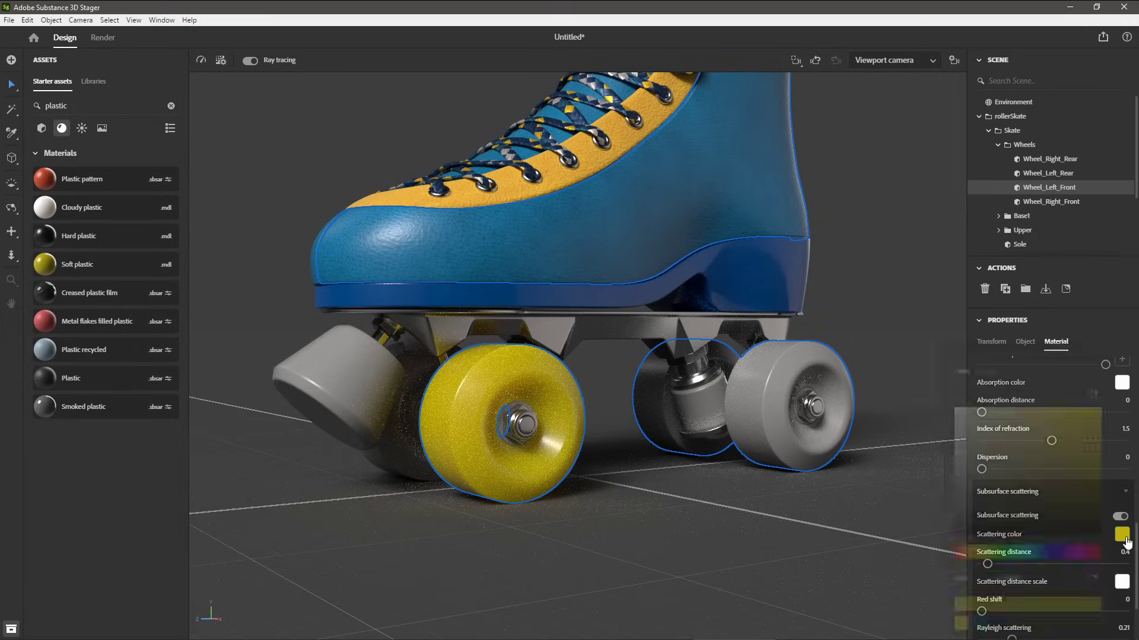
left_click(961, 622)
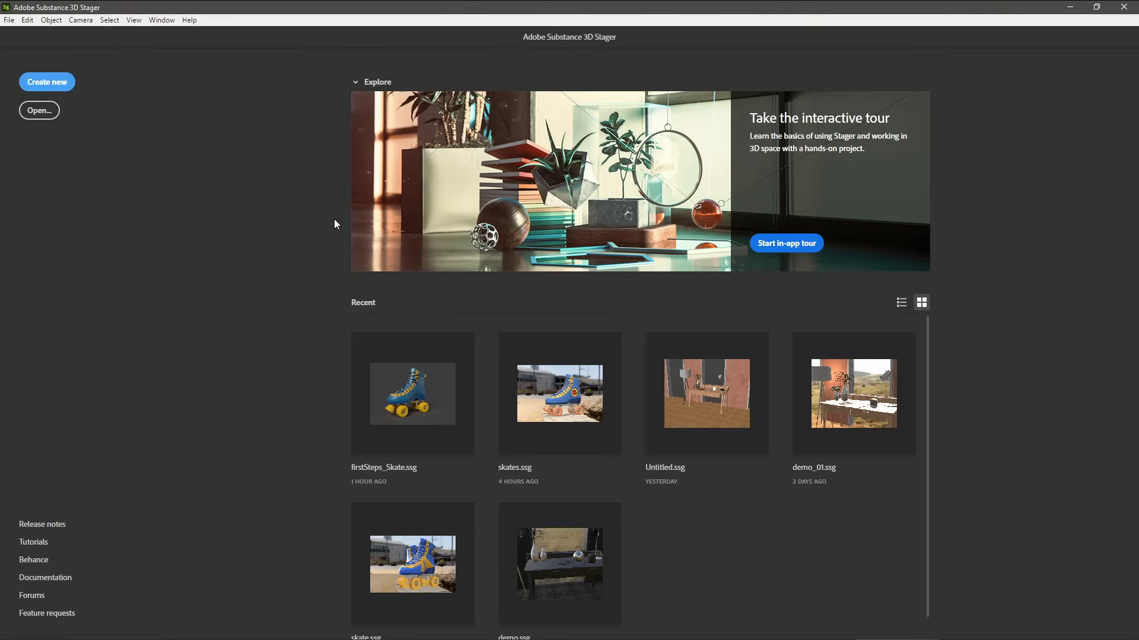
Create a new scene and import the roller skate model at the grid centre
left_click(47, 82)
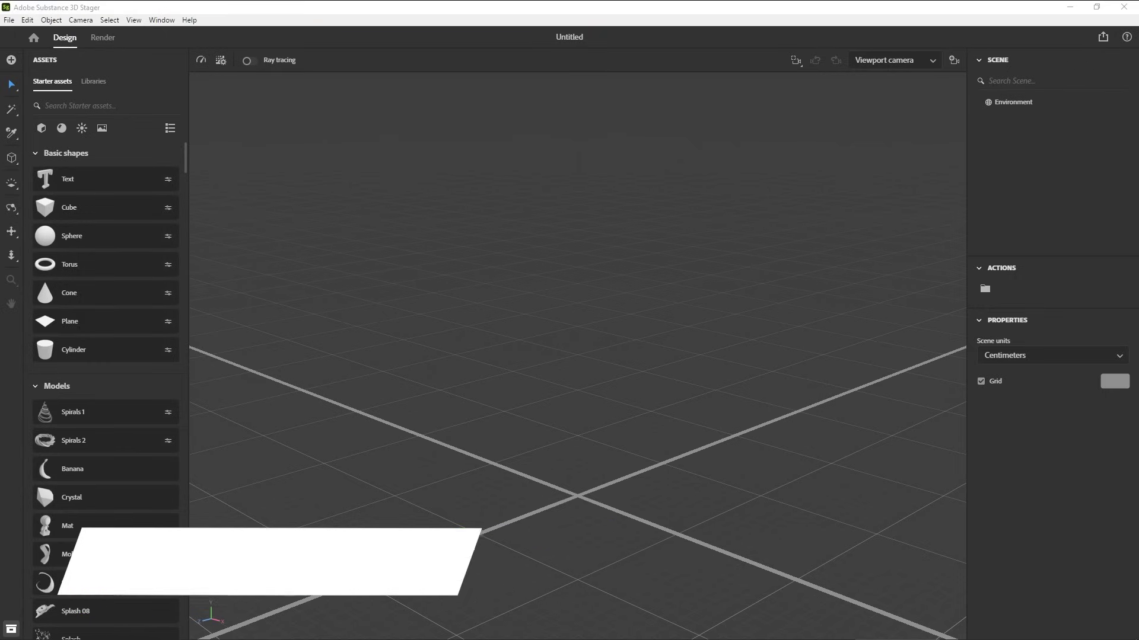
left_click_drag(767, 282, 578, 499)
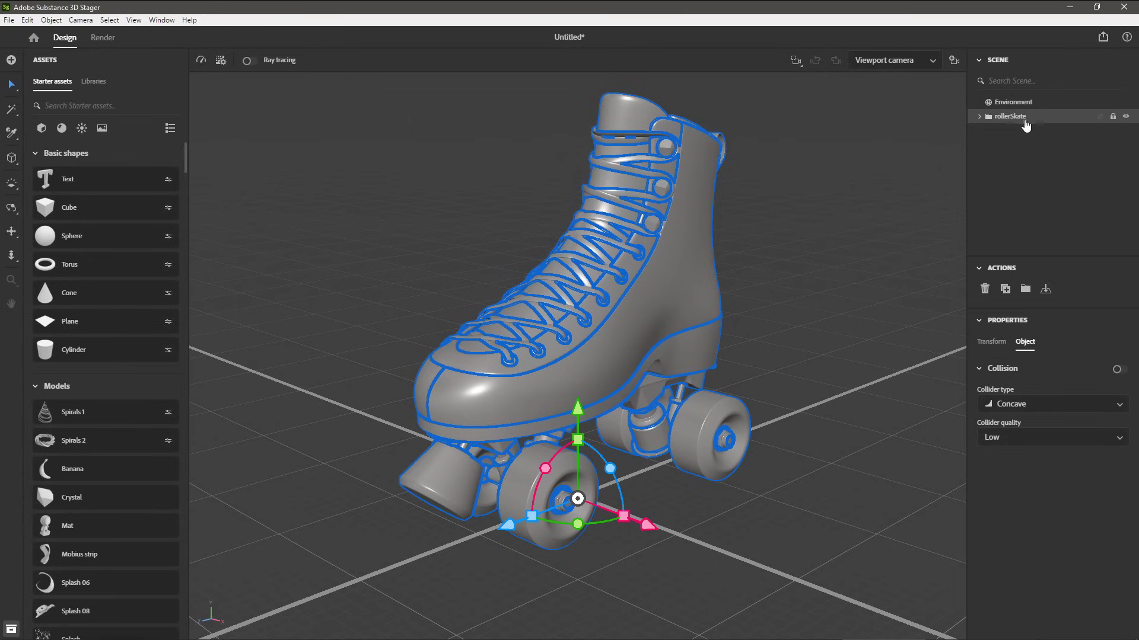
Examine the part hierarchy inside the rollerSkate group and collapse it again
left_click(979, 117)
left_click(988, 130)
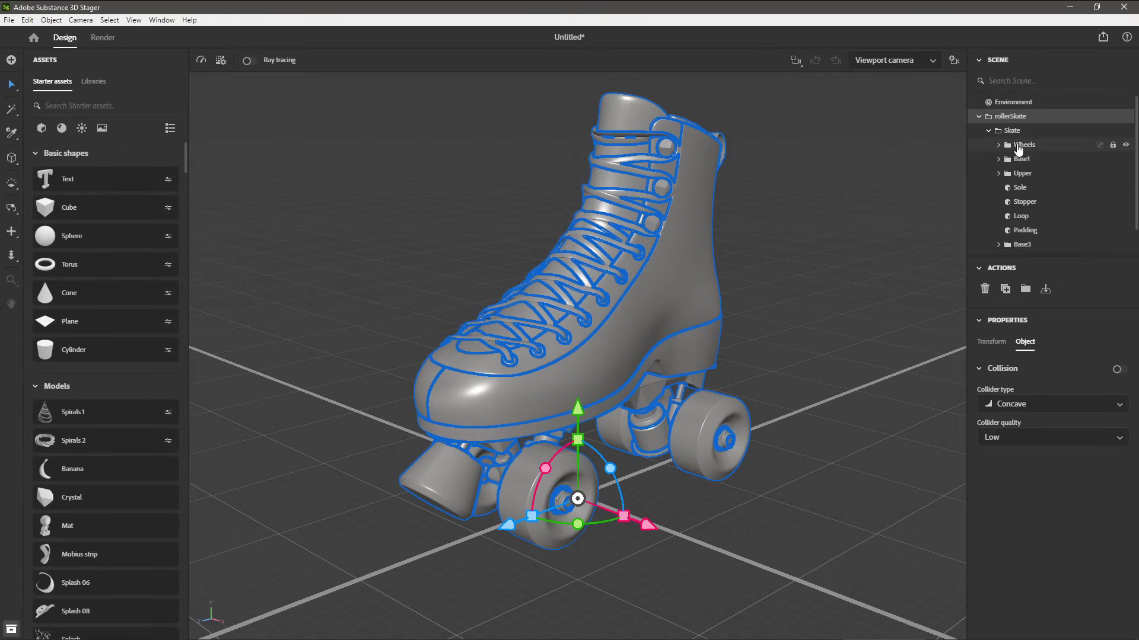
left_click(979, 118)
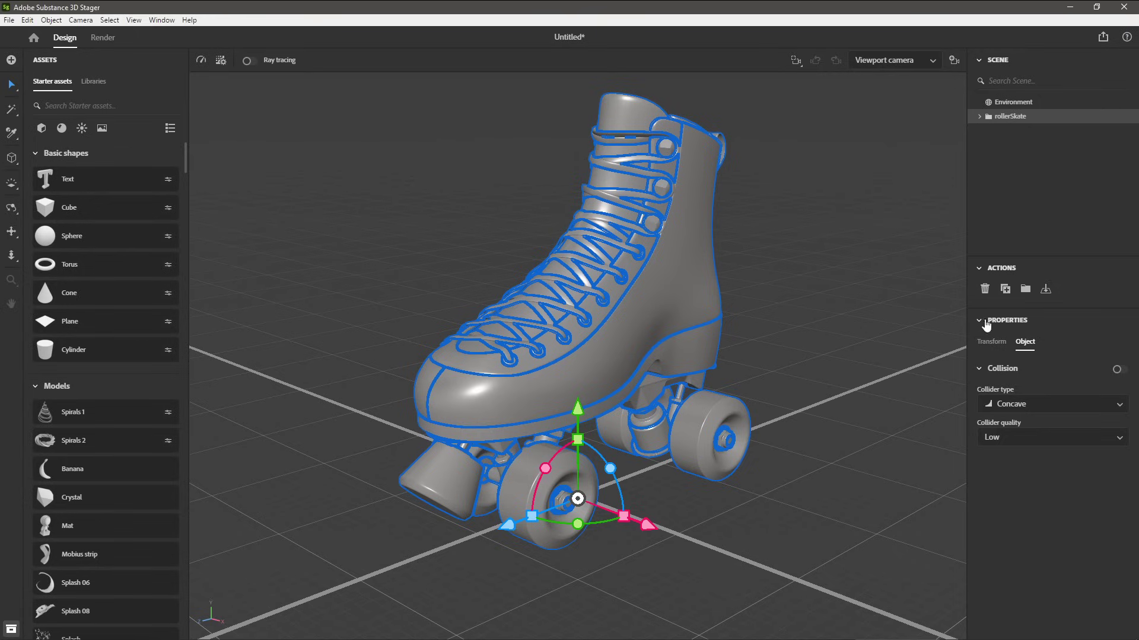
Set the rollerSkate group's position to 0 cm in X and 0 cm in Z
left_click(991, 342)
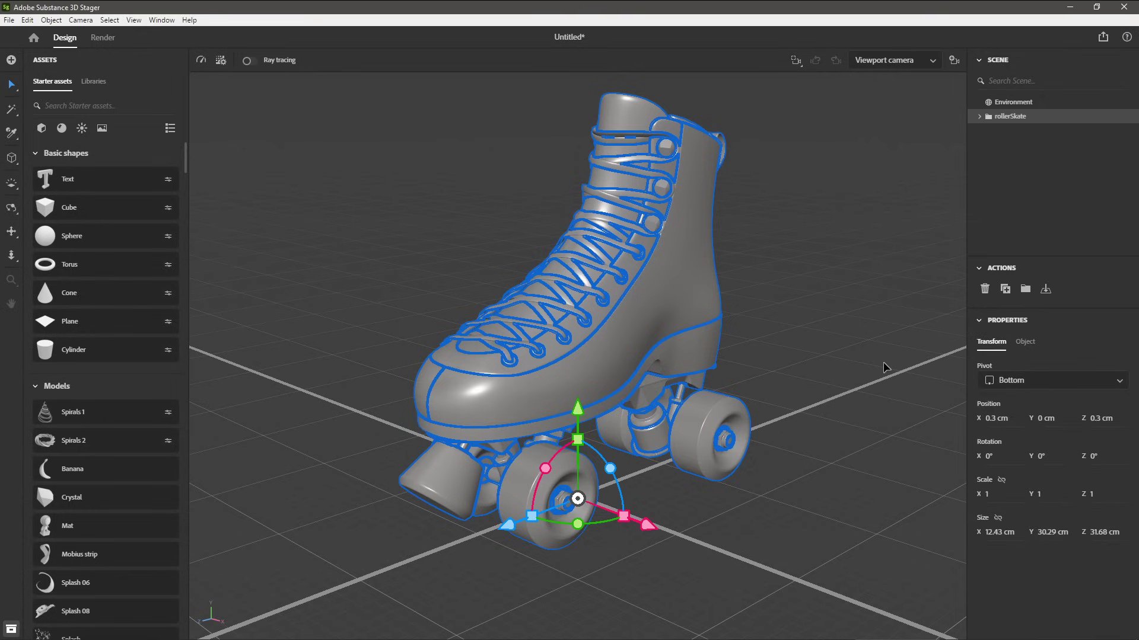
left_click(994, 419)
type("0")
key("Tab")
key("Tab")
type("0")
key("Tab")
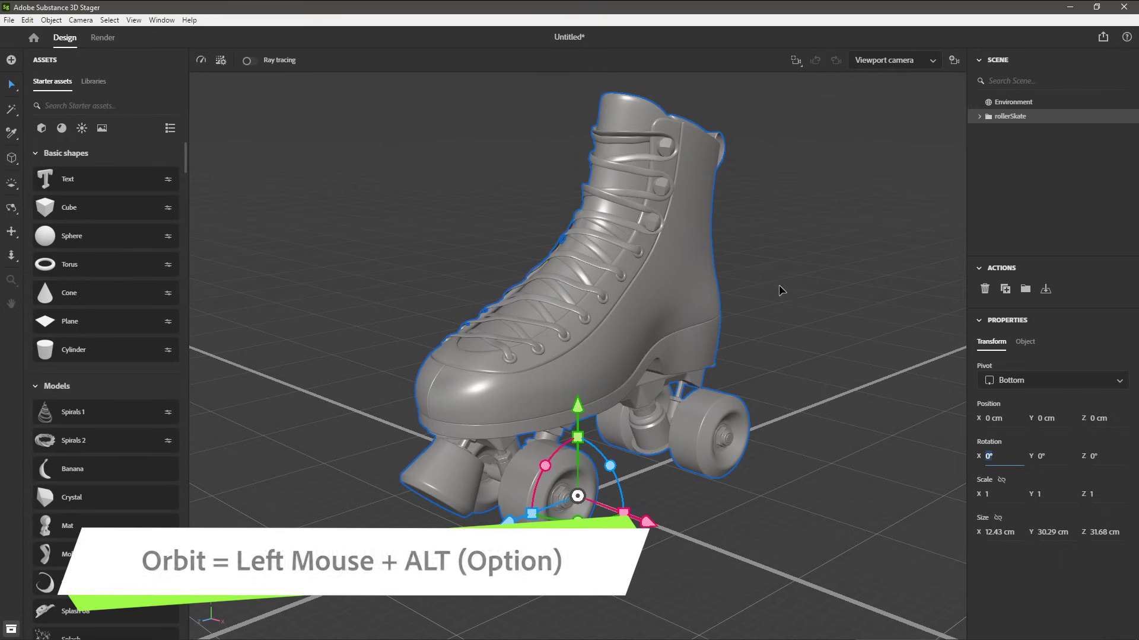
Inspect the skate by orbiting, panning and zooming in, and frame the whole model in the viewport
left_click(782, 303, "alt")
left_click_drag(781, 304, 719, 396, "alt")
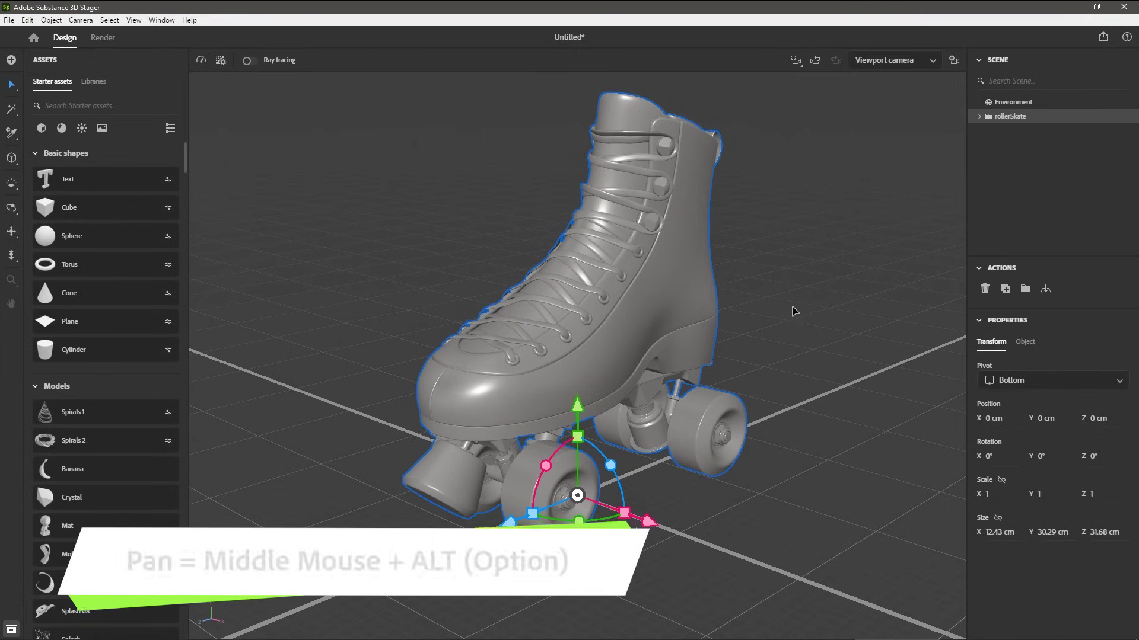
middle_click_drag(749, 324, 747, 296, "alt")
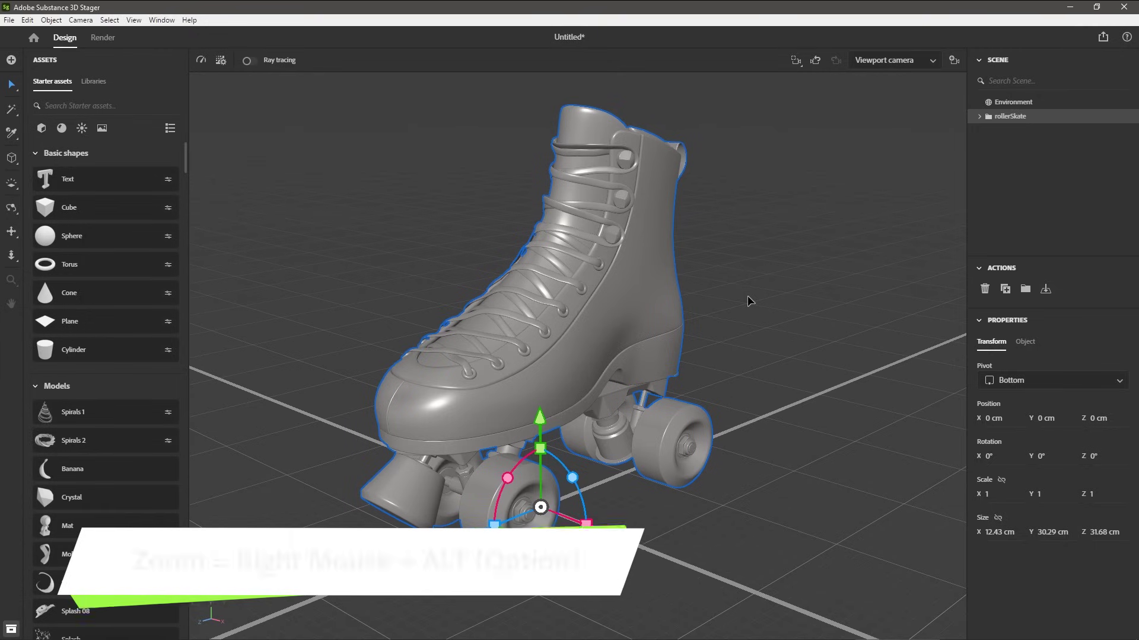
right_click_drag(730, 327, 797, 437, "alt")
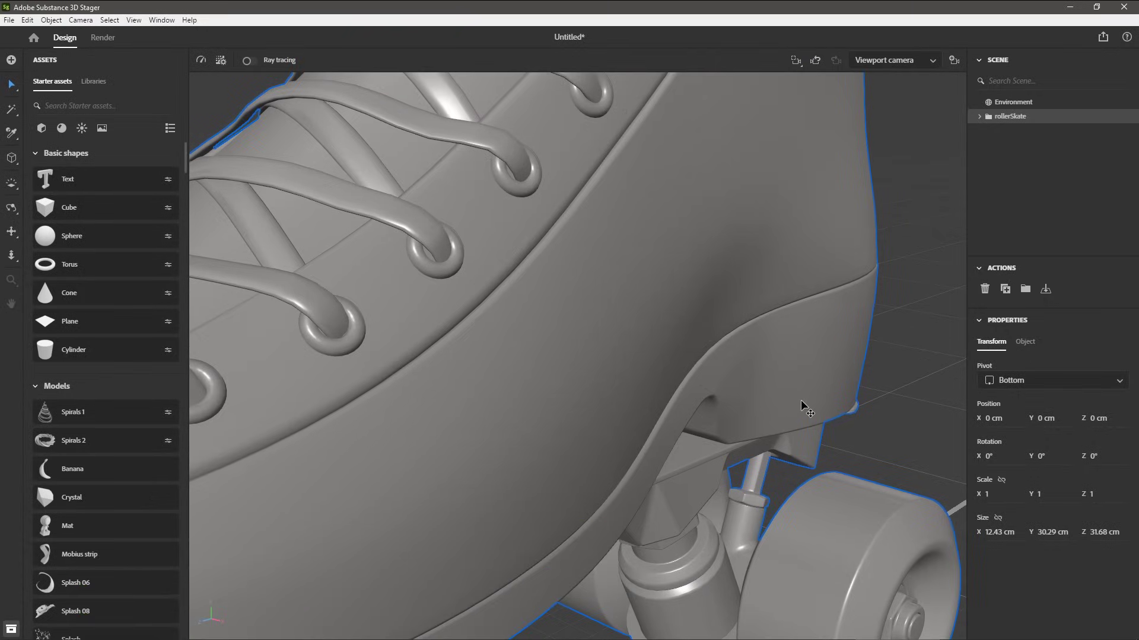
key("f")
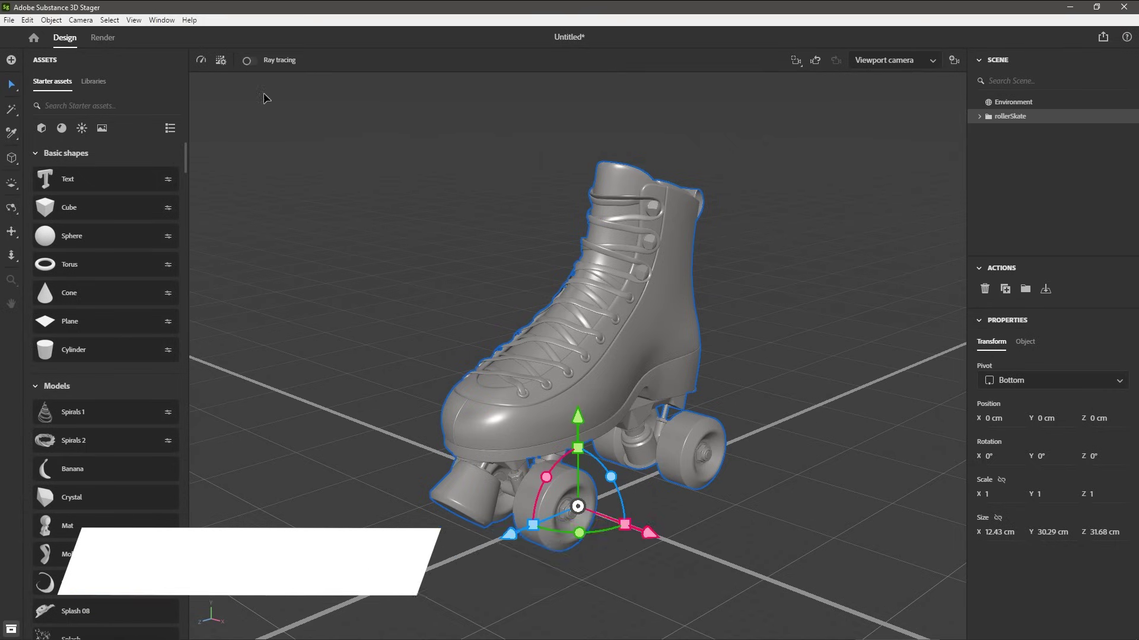
Enable ray tracing in the viewport and view the skate from a slightly lower angle
left_click(247, 62)
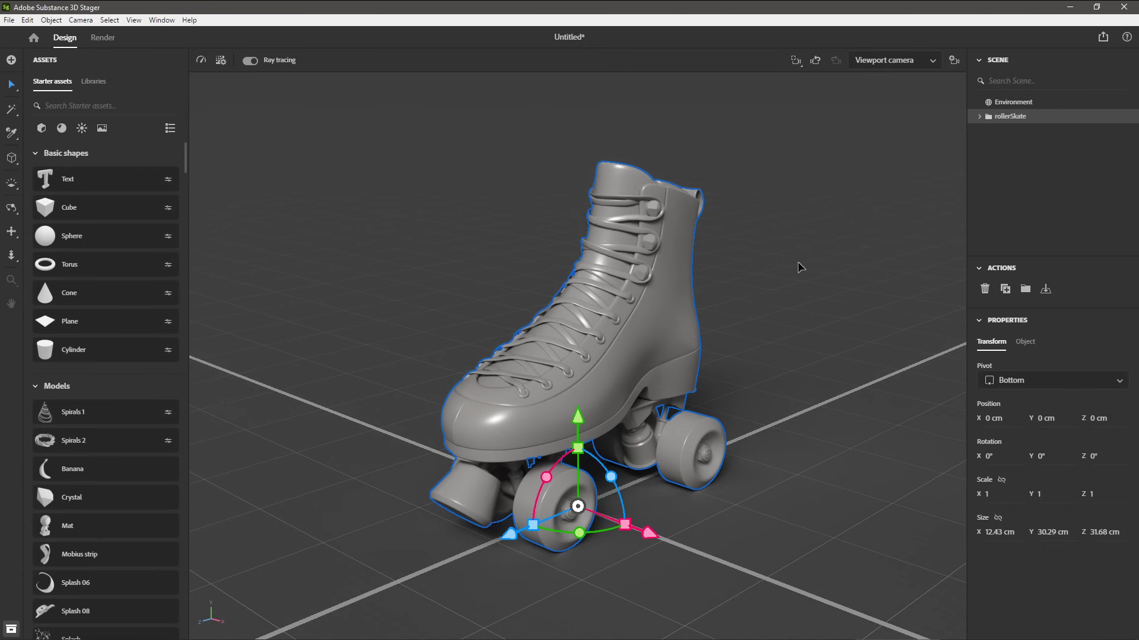
mouse_move(758, 325)
left_mouse_down("alt")
mouse_move(603, 325)
mouse_move(778, 315)
mouse_move(749, 313)
left_mouse_up("alt")
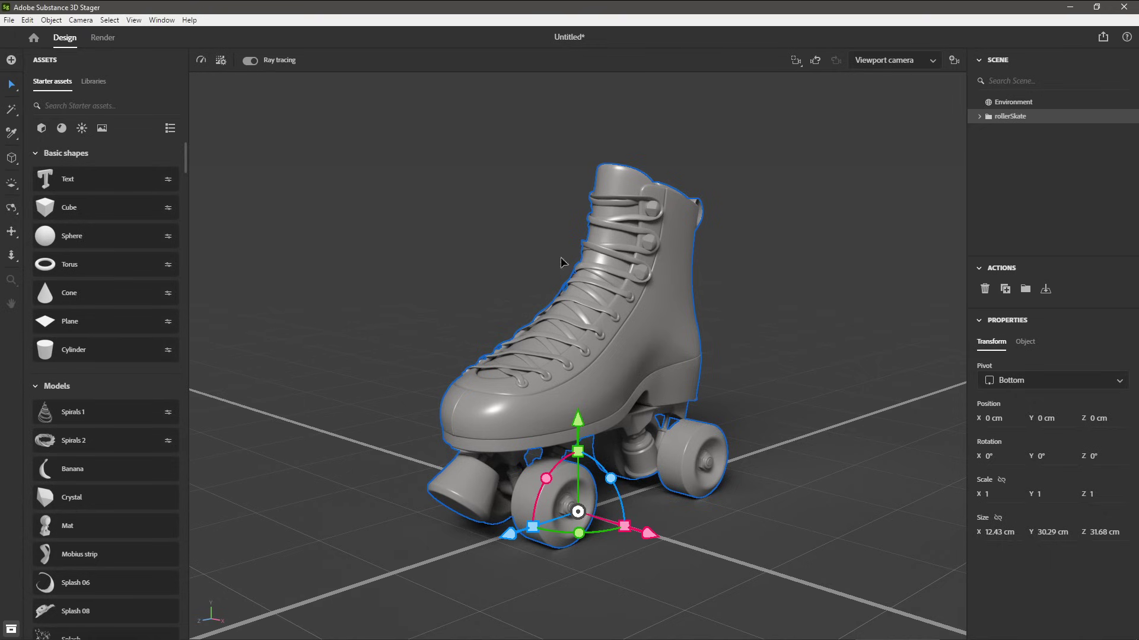
Review the render settings, switching Render with GPU off and back on, and return to the starter assets
left_click(221, 61)
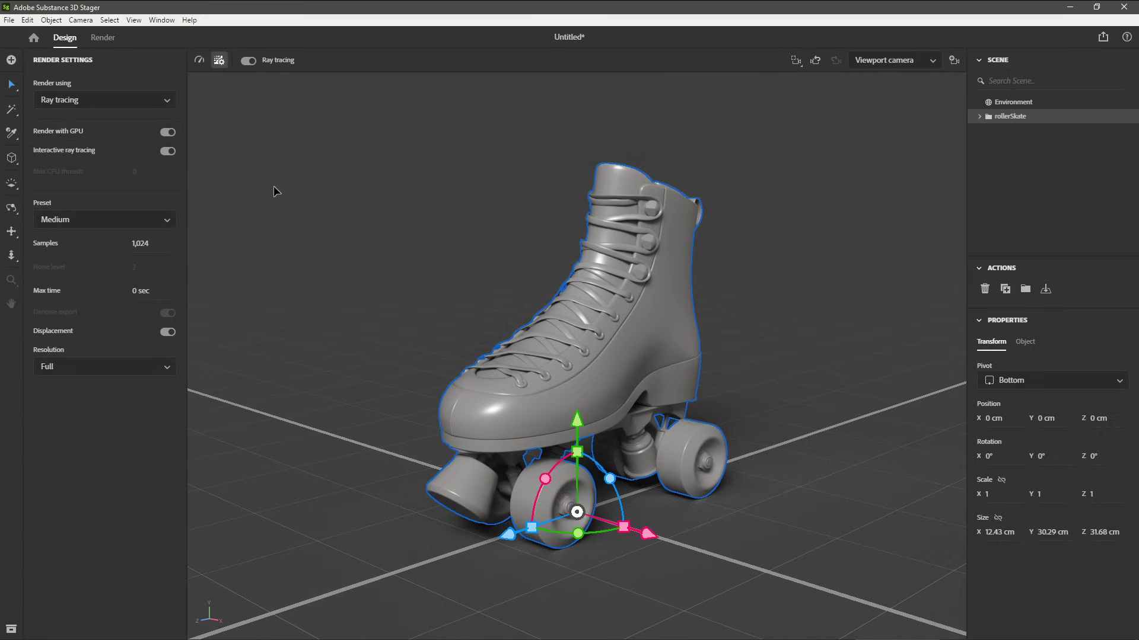
left_click(168, 132)
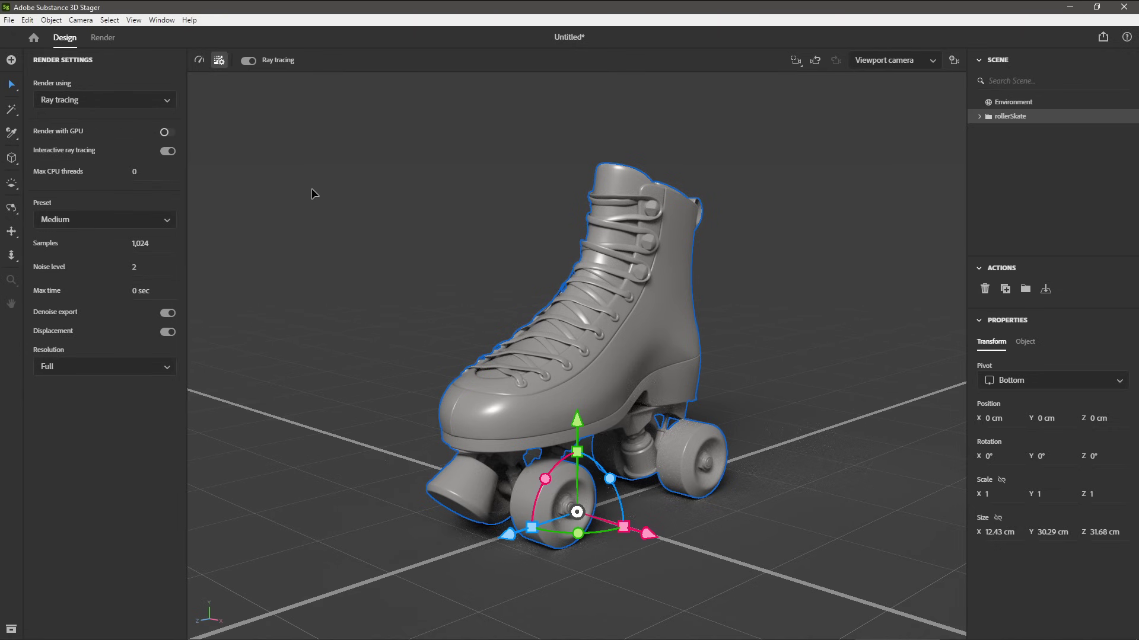
left_click(168, 132)
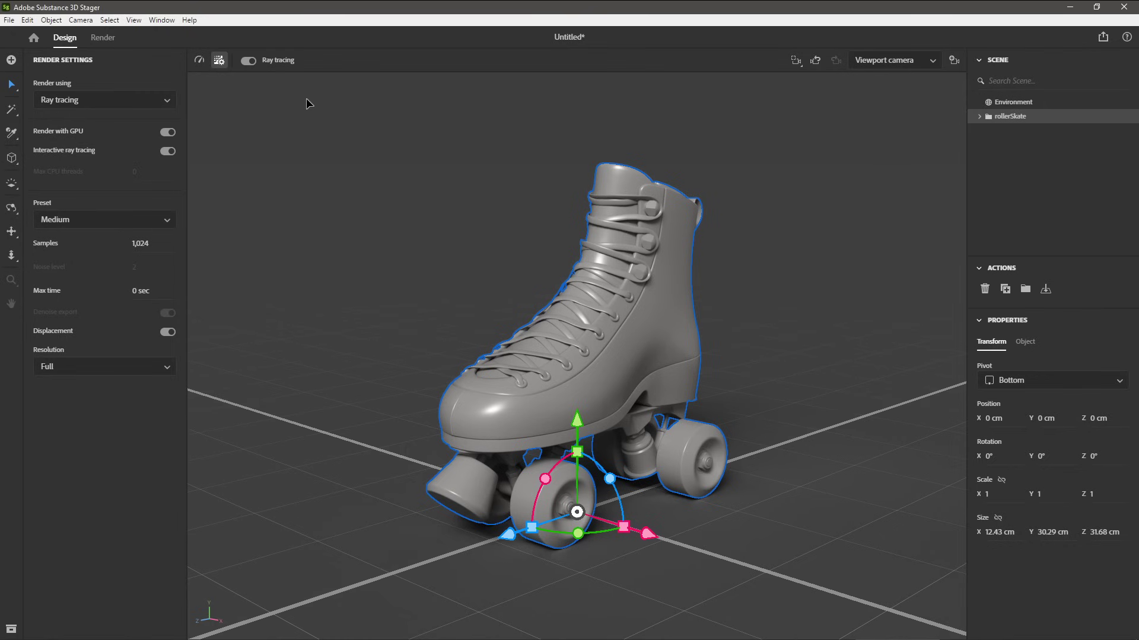
left_click(10, 629)
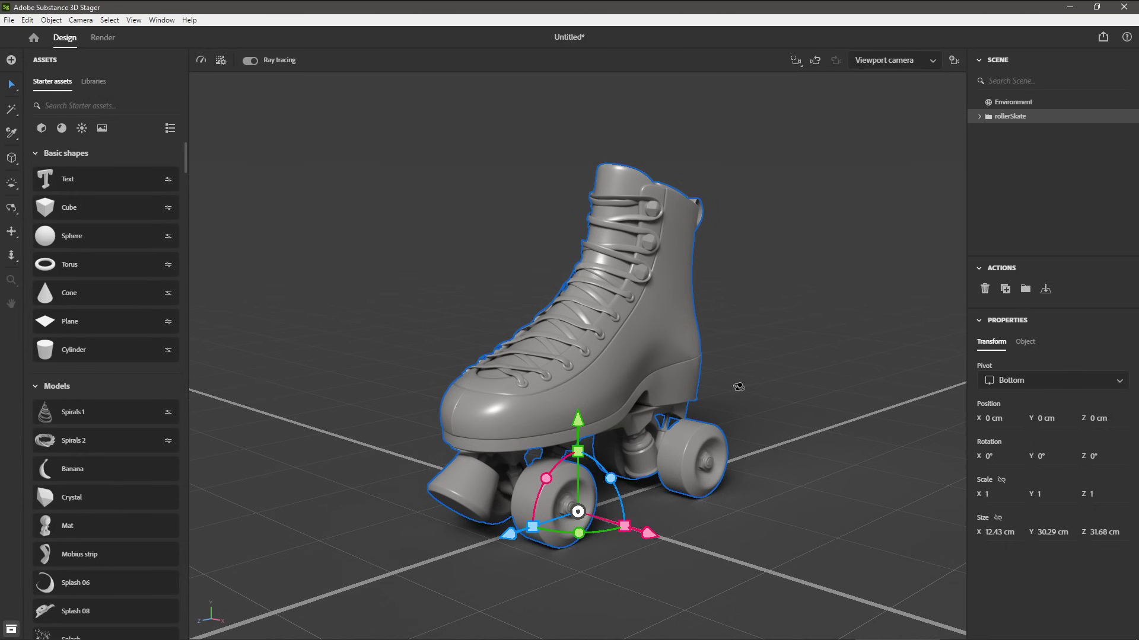
Limit the starter assets to materials and search for leather
scroll(742, 397, "up", 5)
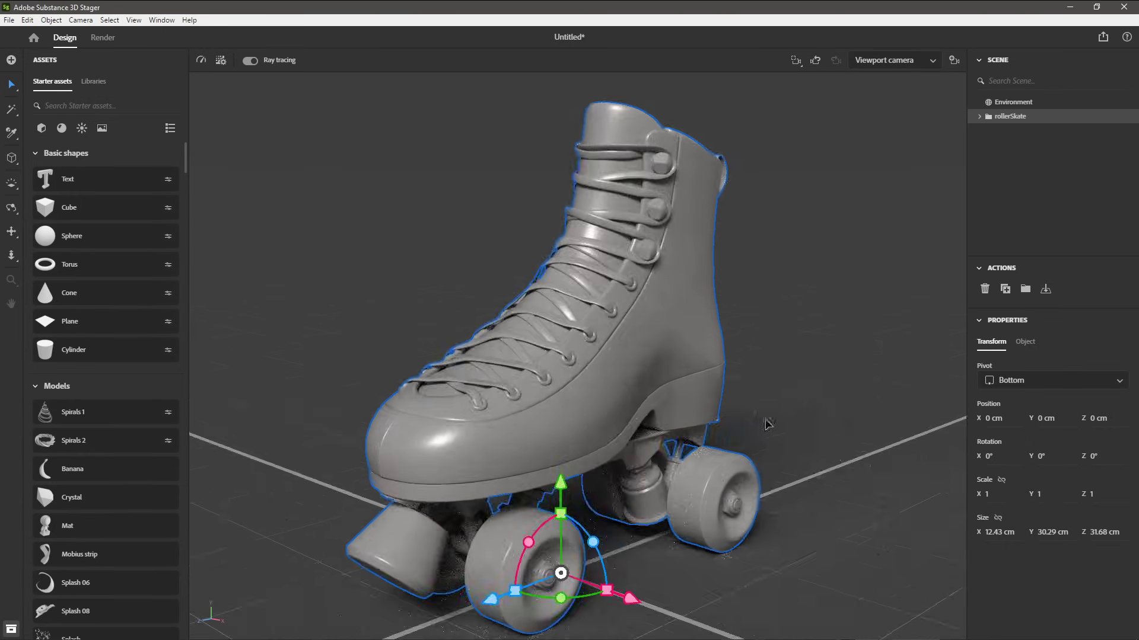
scroll(767, 423, "up", 2)
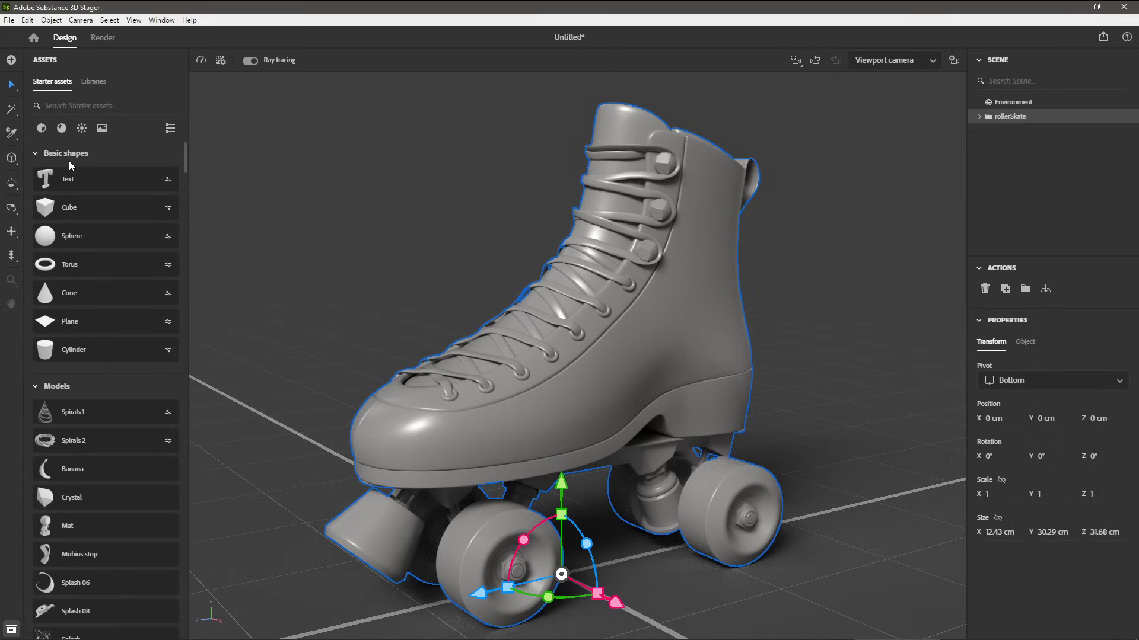
left_click(61, 129)
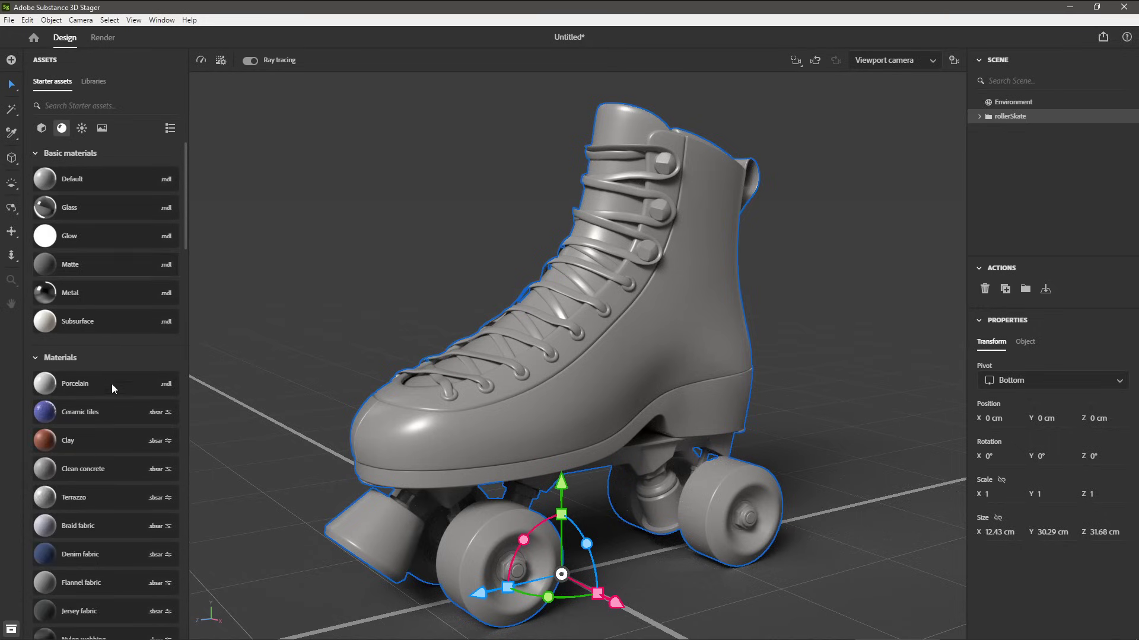
left_click(115, 105)
type("leather")
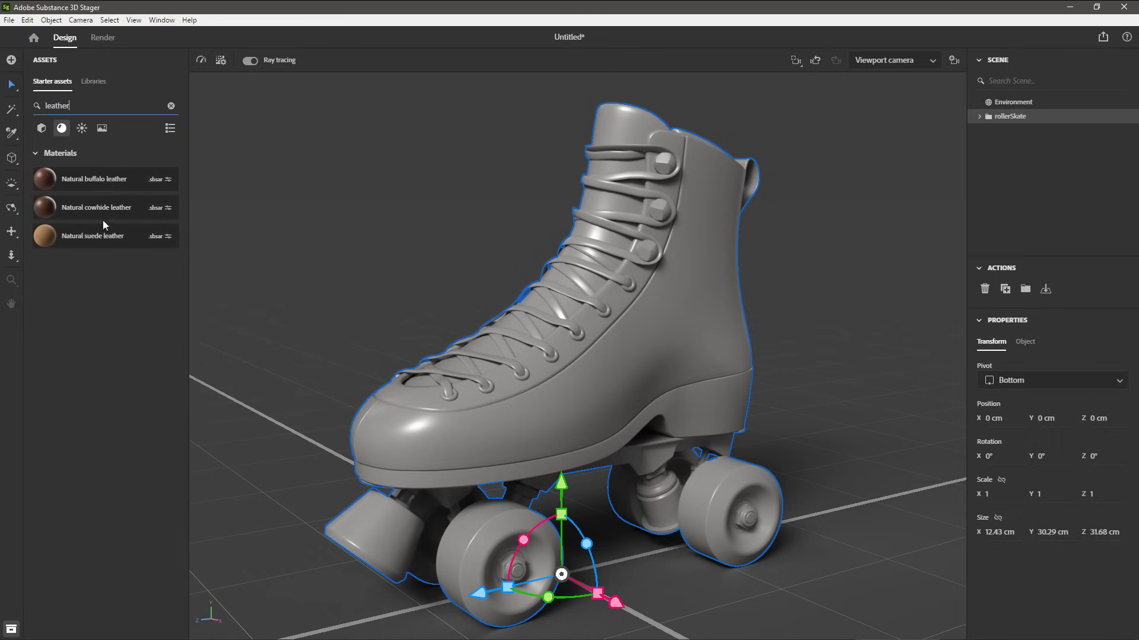
Clear the skate selection and apply the Natural cowhide leather material to the boot's Upper_Left part
left_click(116, 302)
left_click(396, 212)
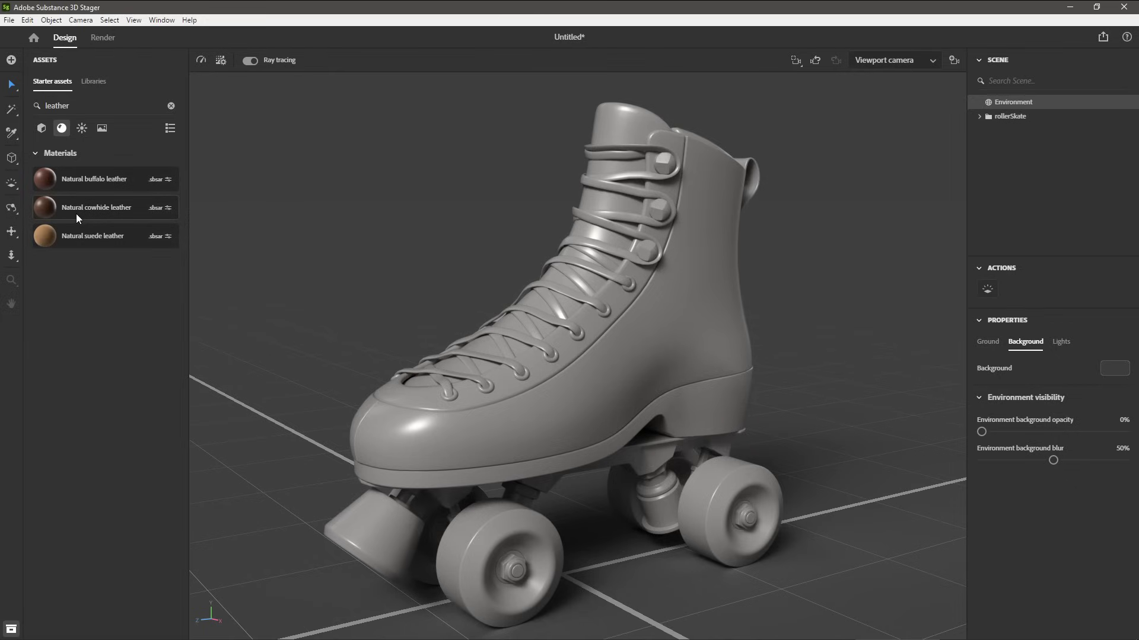
left_click_drag(73, 209, 83, 211)
left_click_drag(563, 175, 716, 319)
left_click_drag(698, 299, 698, 297)
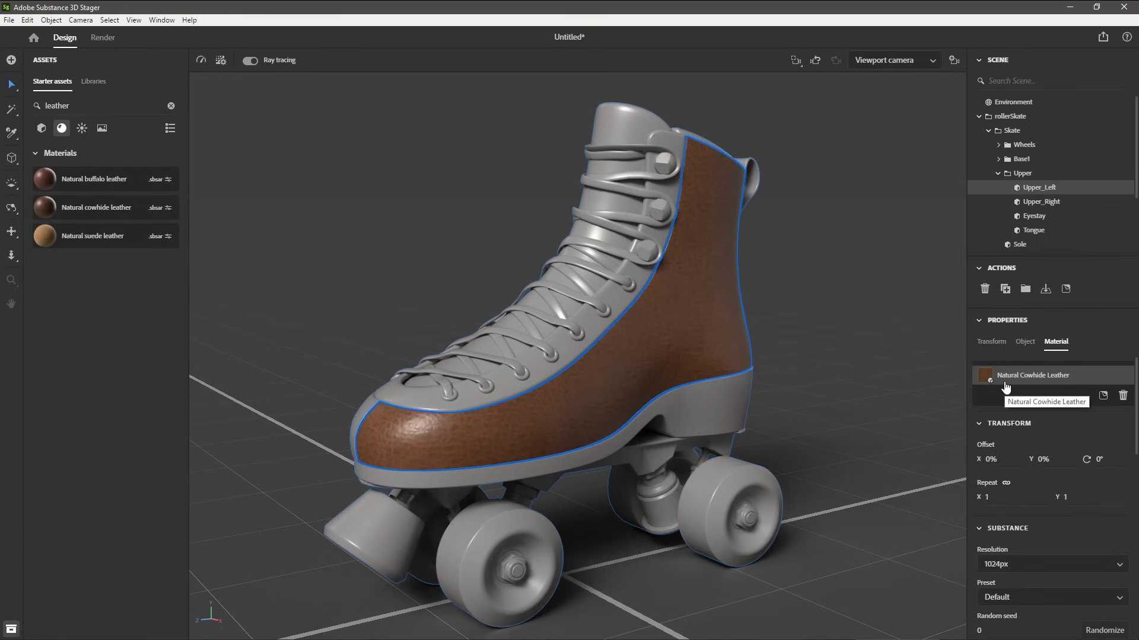
Set the Upper_Left leather's linked texture repeat to 2
scroll(1028, 443, "down", 2)
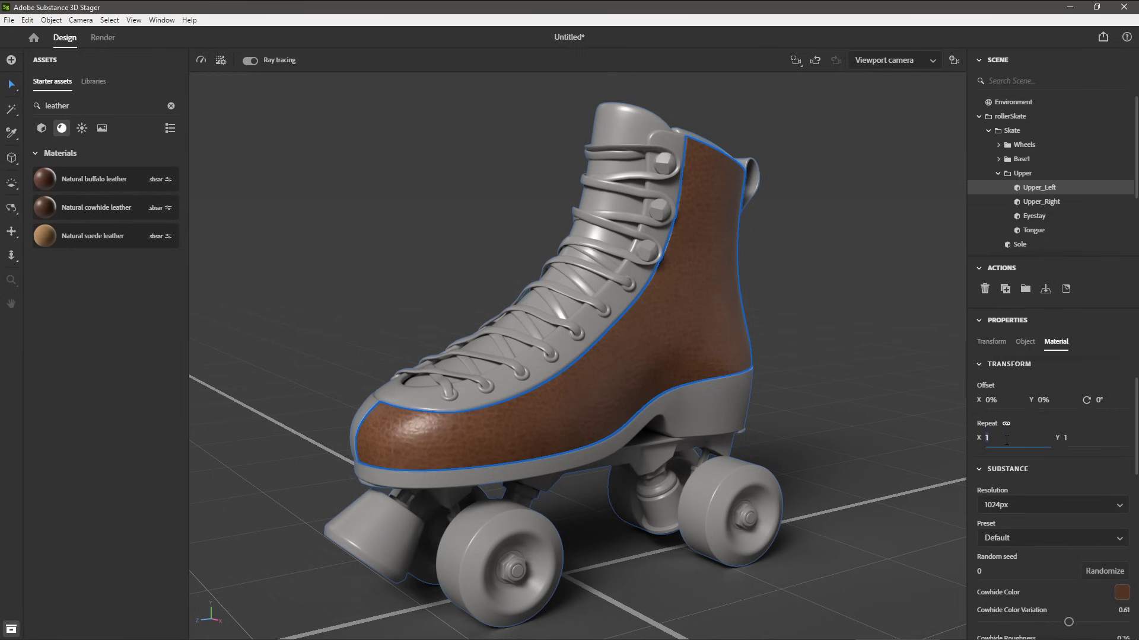
type("2")
key("Return")
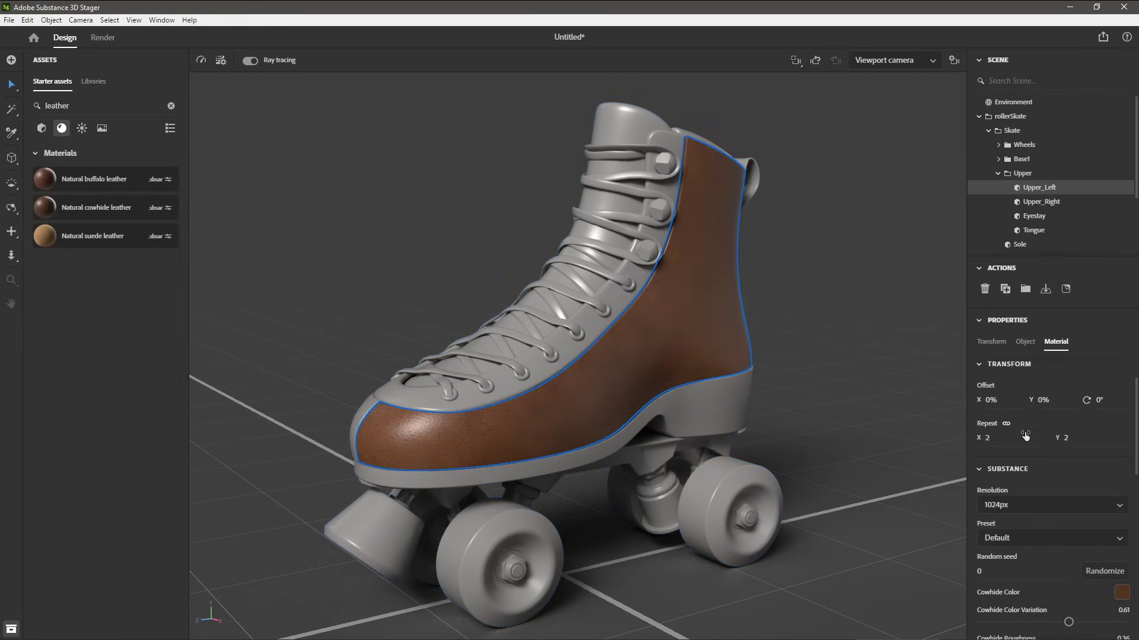
Change the Cowhide Color of the Upper_Left leather to a teal blue, about hex 056987
scroll(1033, 428, "down", 5)
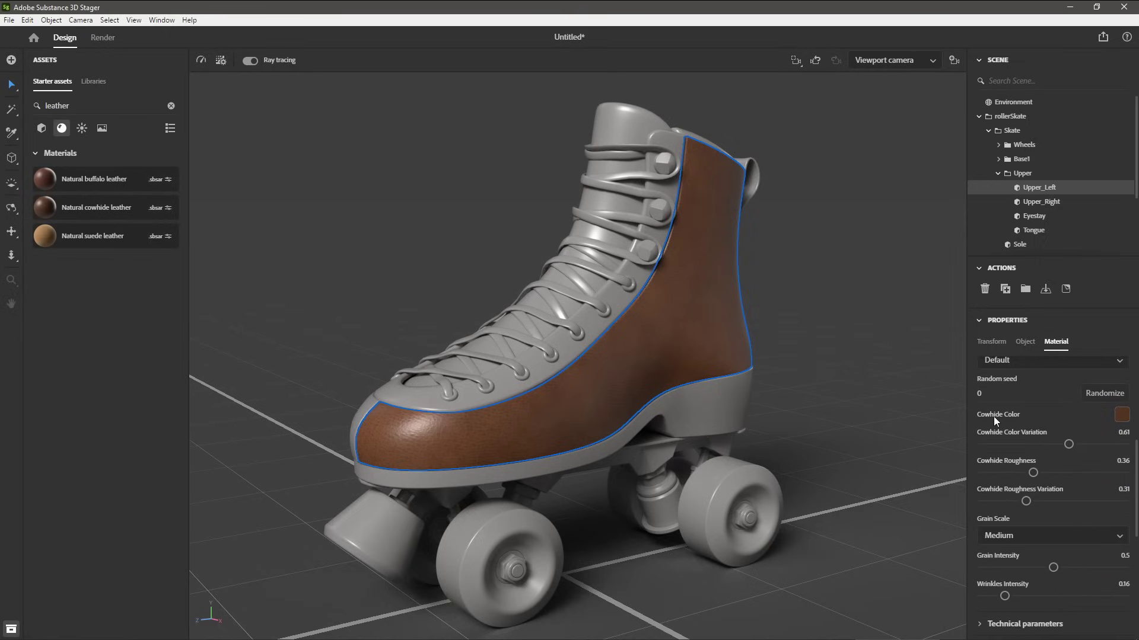
left_click(1120, 416)
left_click_drag(973, 474, 1033, 472)
left_click_drag(1043, 414, 1096, 388)
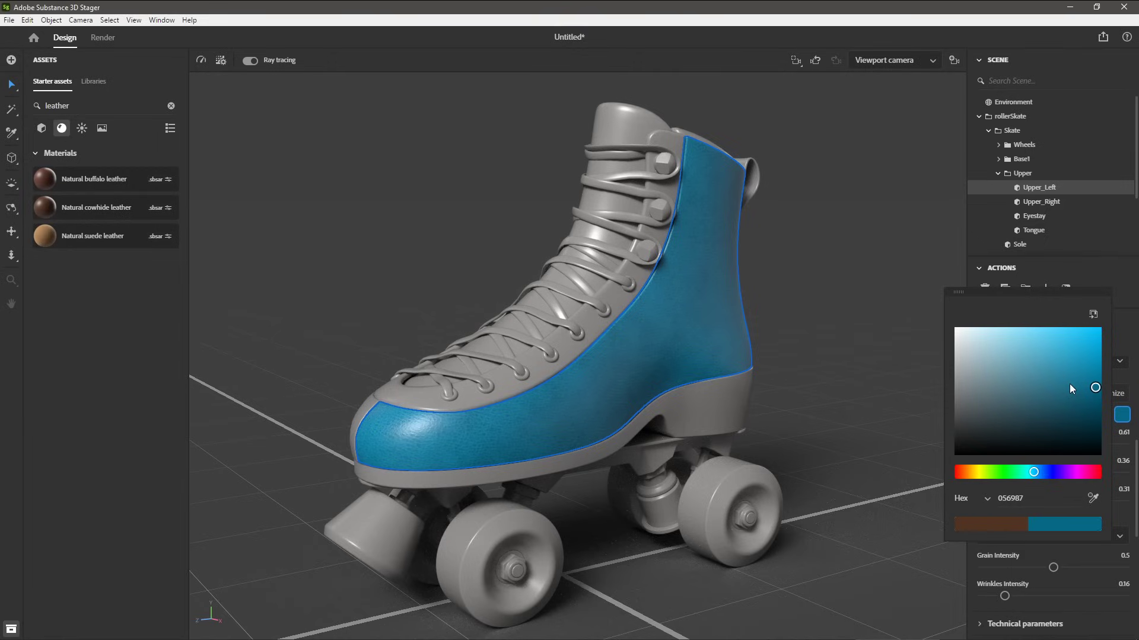
left_click(1120, 319)
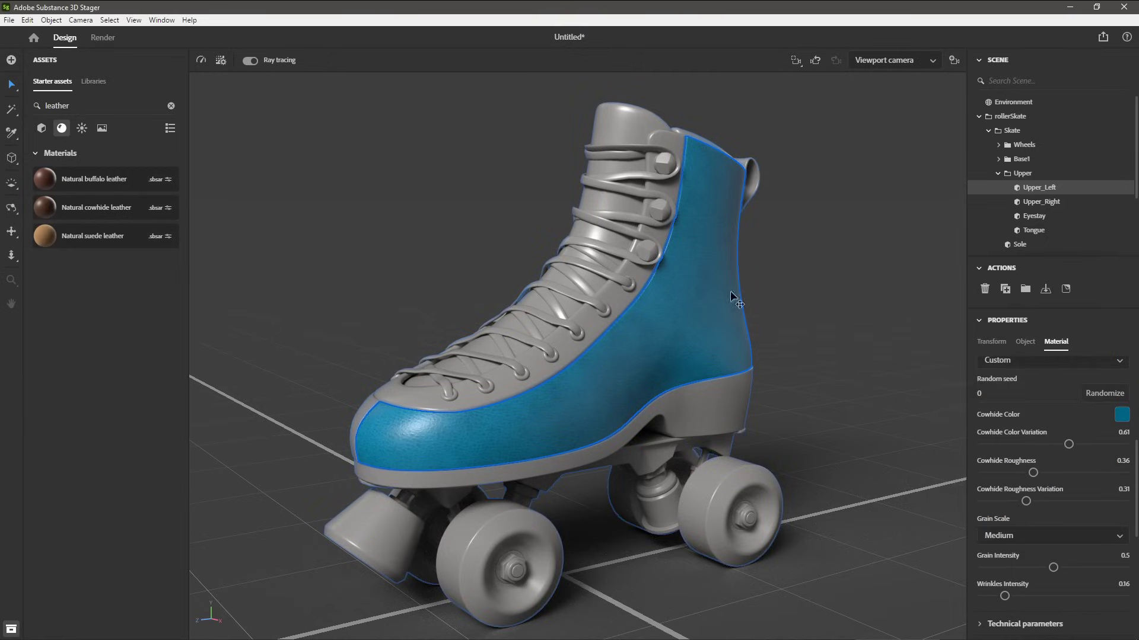
Sample the blue leather from Upper_Left and apply it to the Tongue and the Upper_Right part of the boot
middle_click_drag(677, 350, 711, 367)
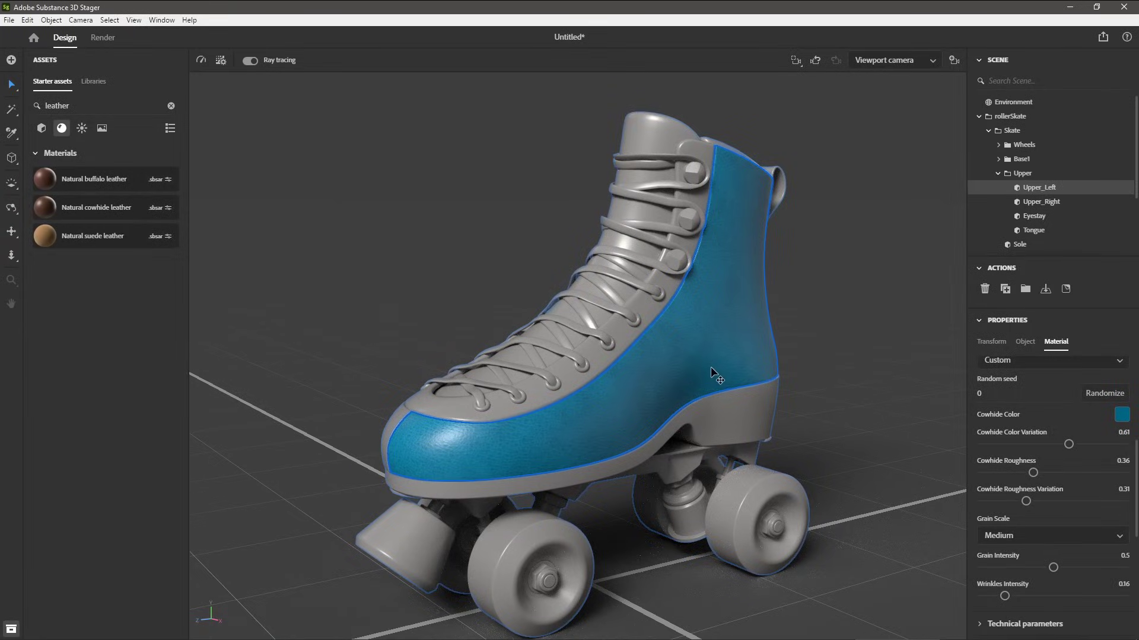
scroll(701, 378, "down", 4)
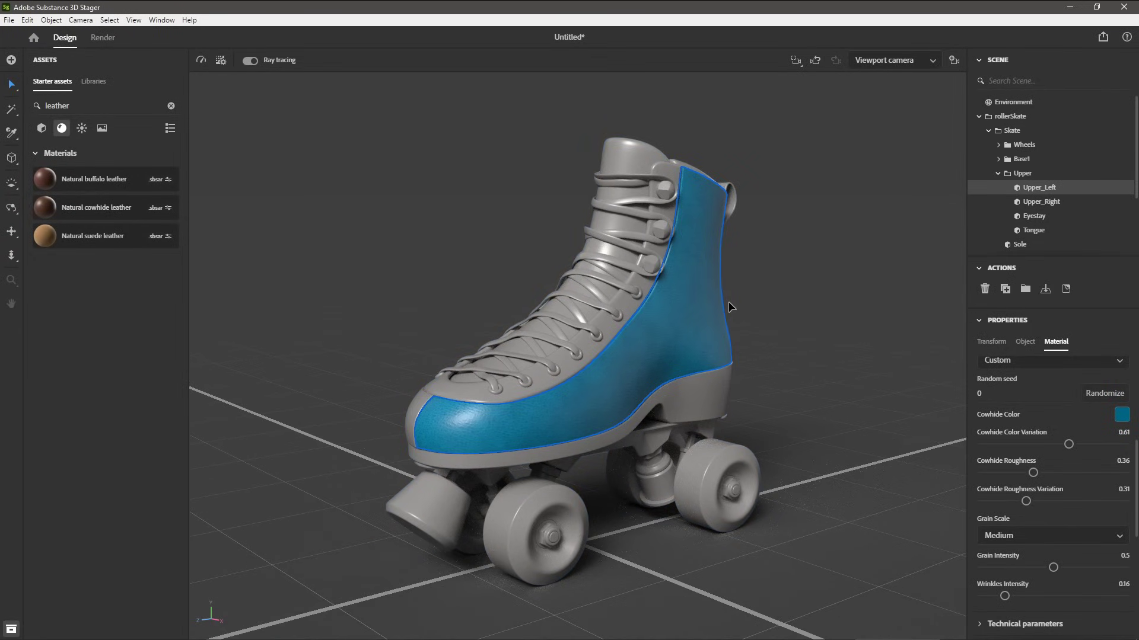
left_click(11, 135)
left_click(702, 254)
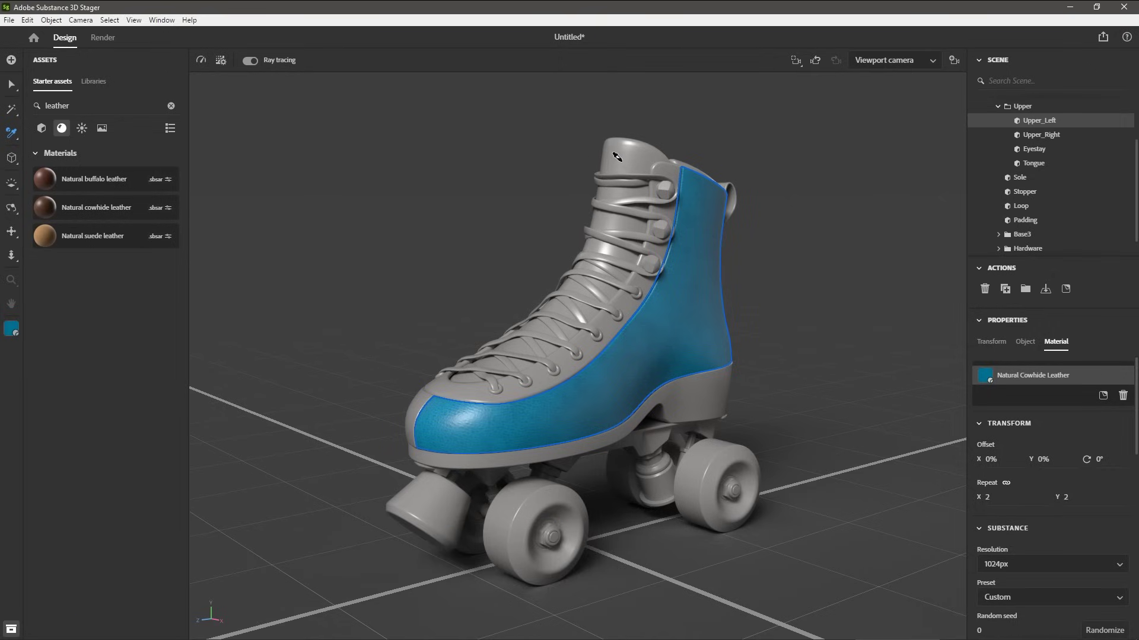
left_click(595, 158)
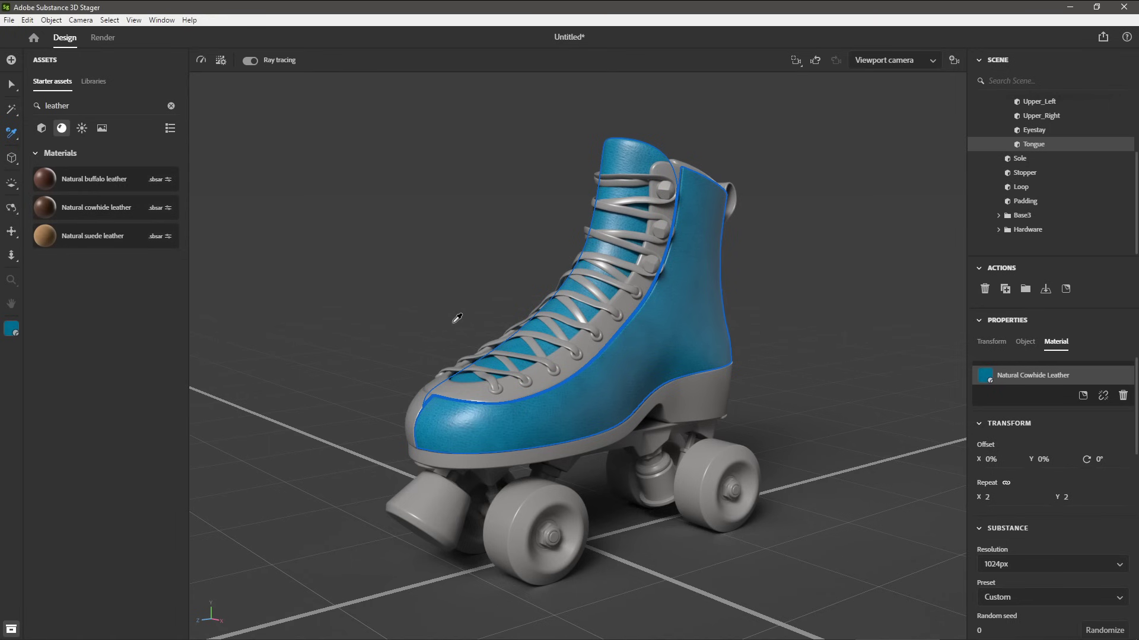
left_click_drag(434, 318, 734, 318)
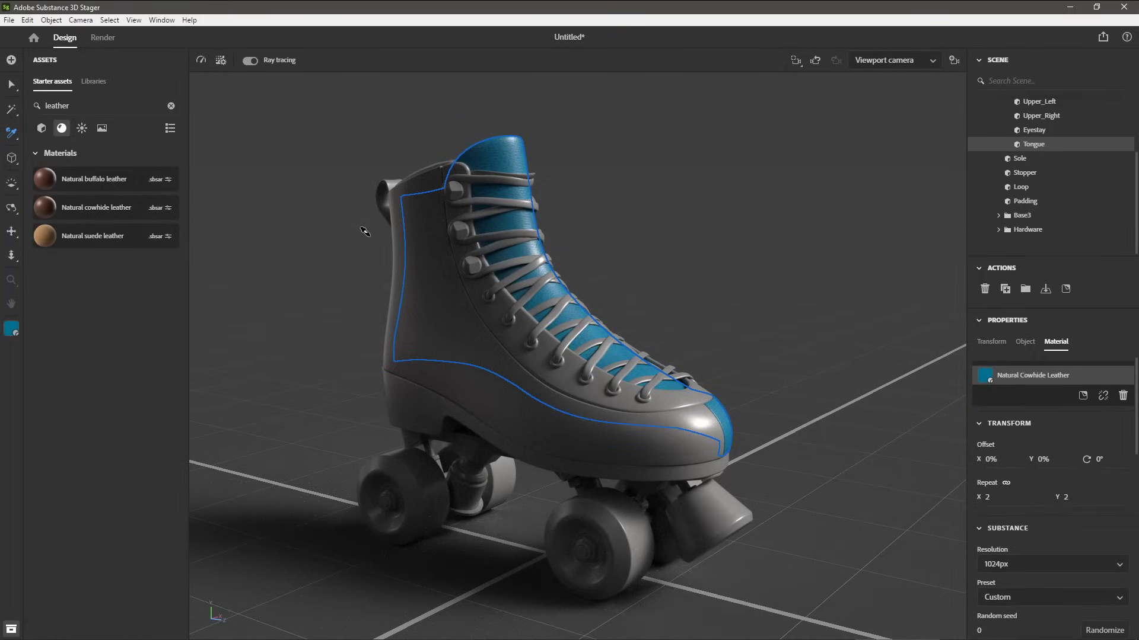
left_click(419, 238)
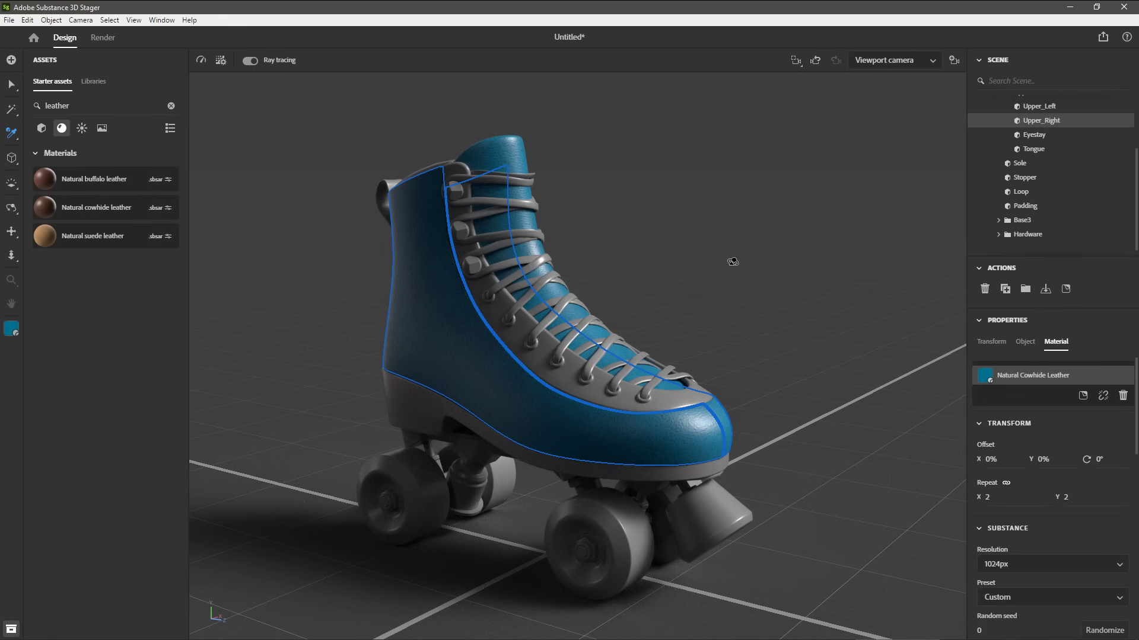
mouse_move(771, 276)
left_mouse_down()
mouse_move(534, 296)
mouse_move(502, 272)
mouse_move(450, 270)
mouse_move(486, 246)
mouse_move(472, 252)
left_mouse_up()
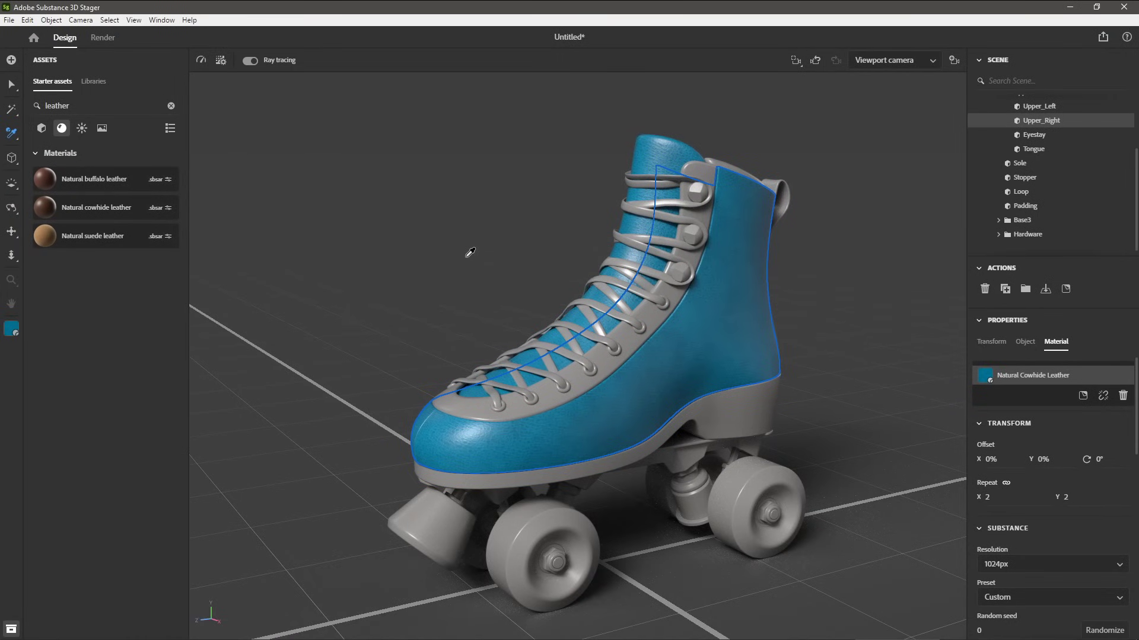
Apply a new Natural cowhide leather material to the heel Loop and set its texture repeat to 2
left_click_drag(826, 267, 552, 283)
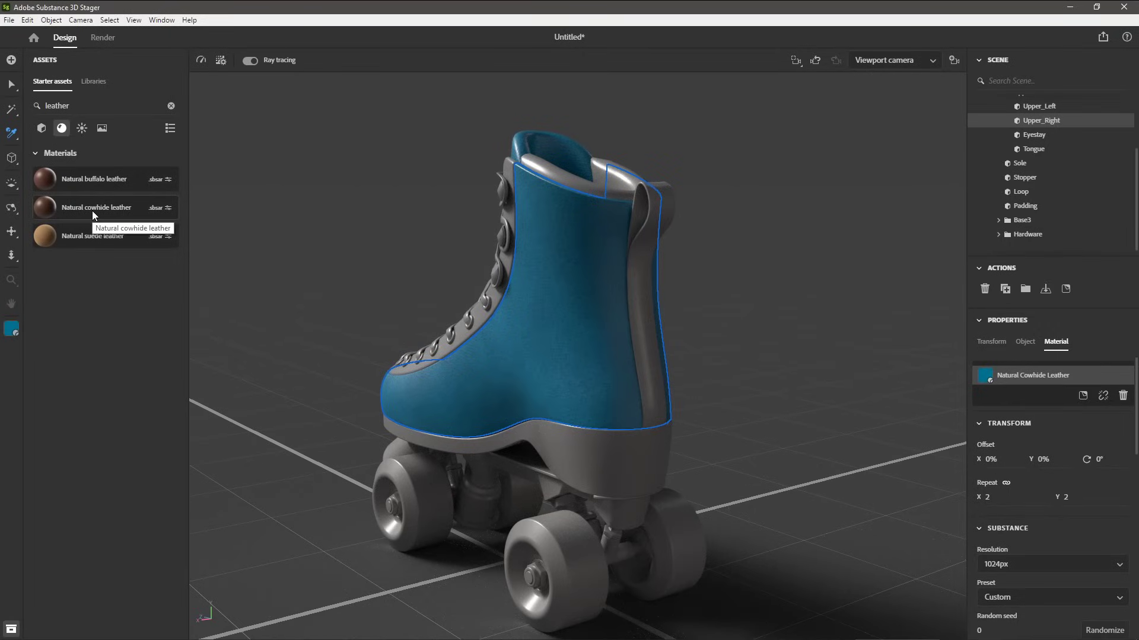
left_click_drag(91, 208, 670, 206)
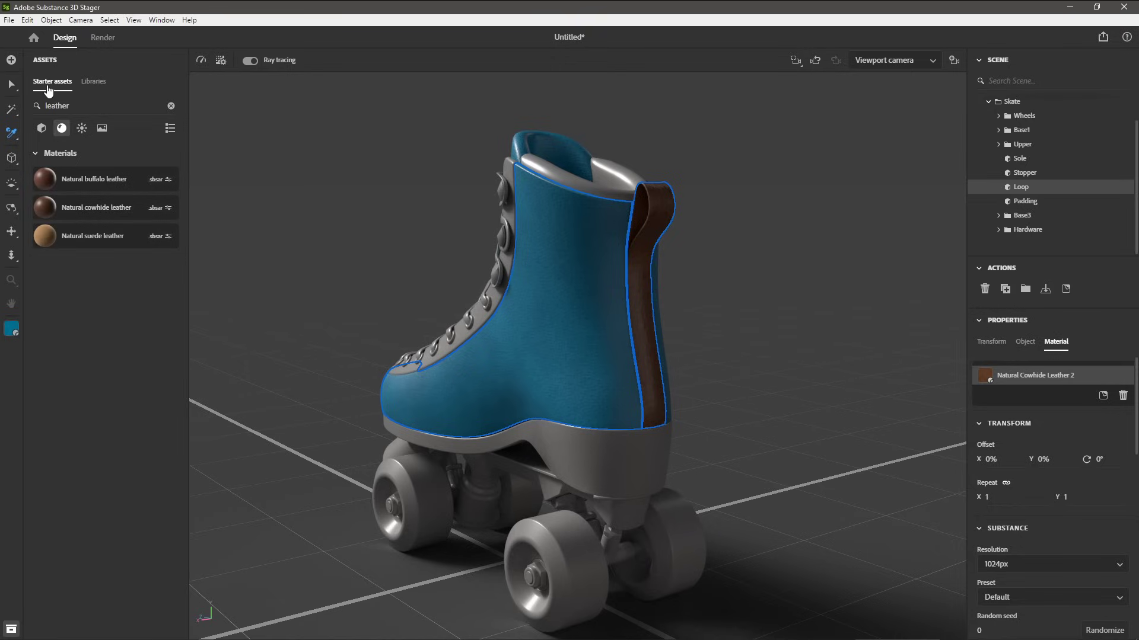
left_click(12, 86)
type("2")
key("Return")
Change the Cowhide Color of the heel Loop to a golden yellow, about hex C99F06, and deselect the part
scroll(1093, 484, "down", 5)
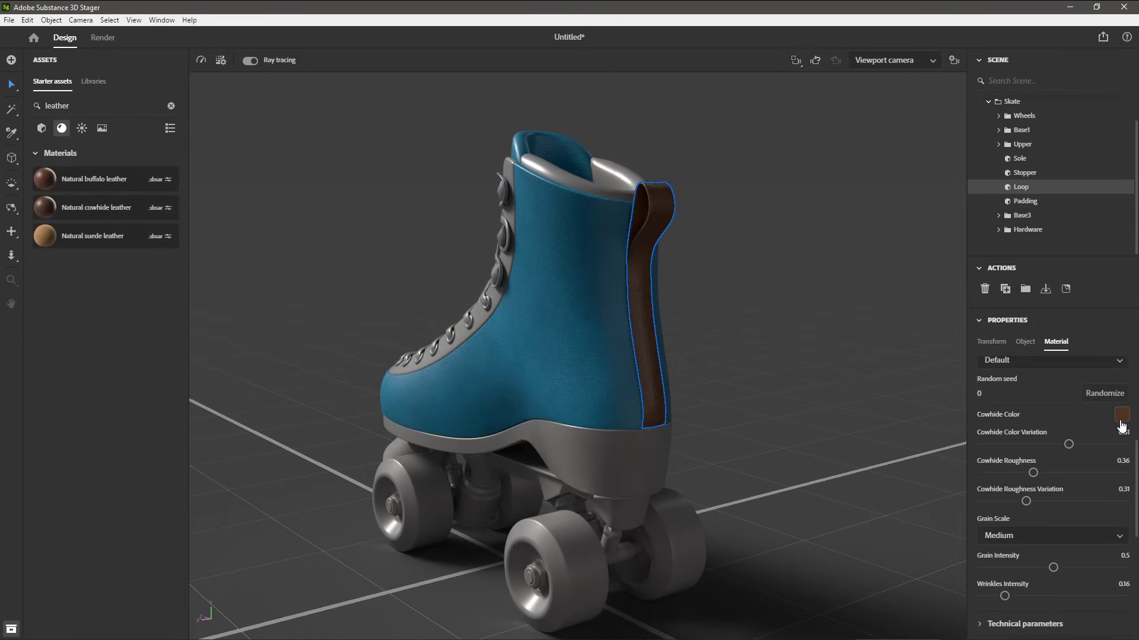
left_click(1121, 424)
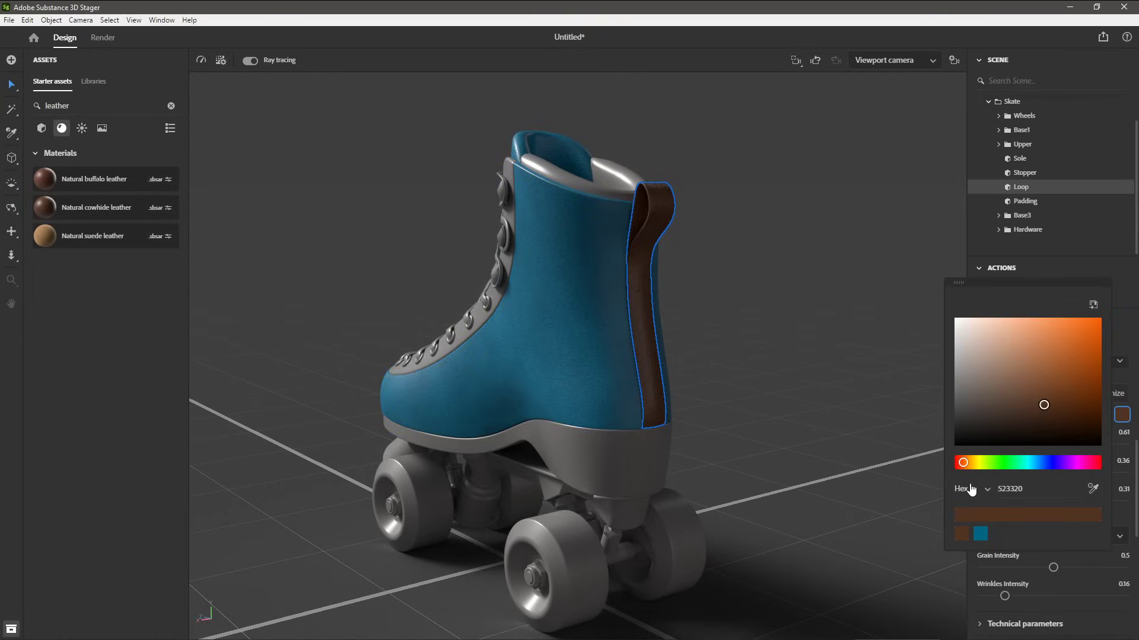
left_click_drag(966, 462, 981, 461)
left_click_drag(1098, 368, 1096, 344)
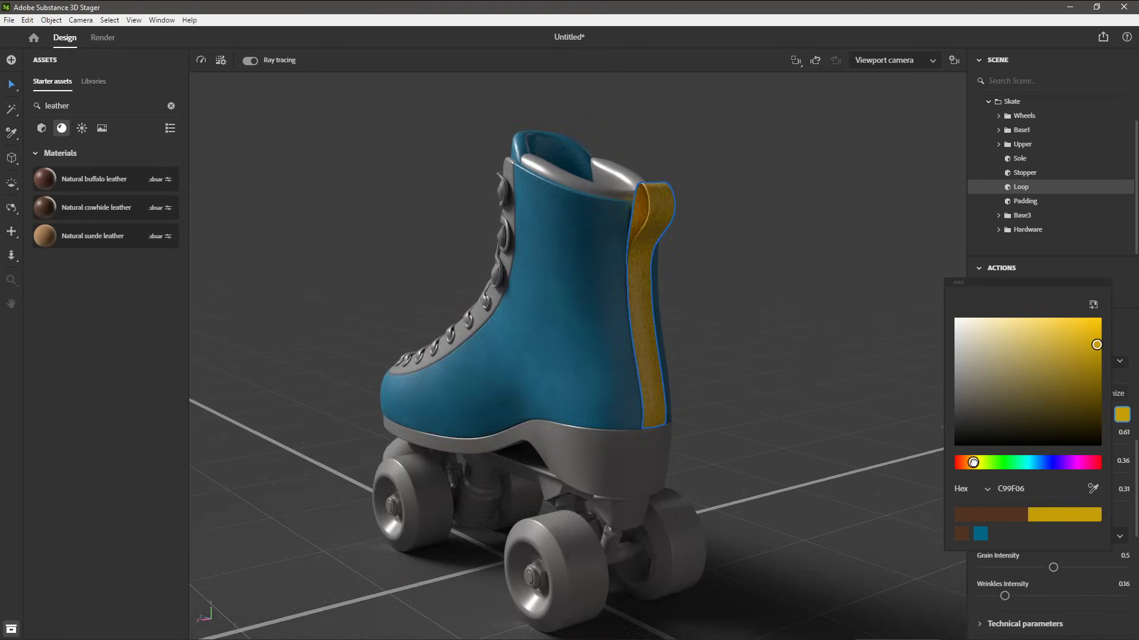
left_click(381, 338)
Apply Natural suede leather to the Eyestay around the laces and increase its texture repeat
mouse_move(381, 338)
left_mouse_down("alt")
mouse_move(614, 319)
mouse_move(721, 286)
left_mouse_up("alt")
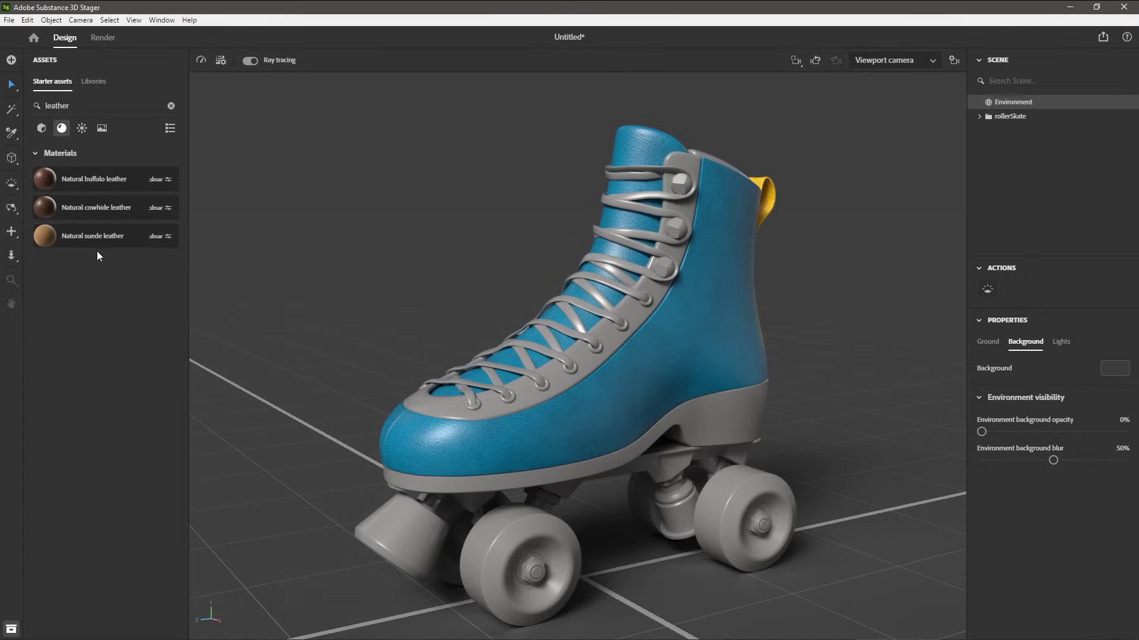
left_click_drag(92, 236, 634, 313)
left_click_drag(633, 308, 632, 311)
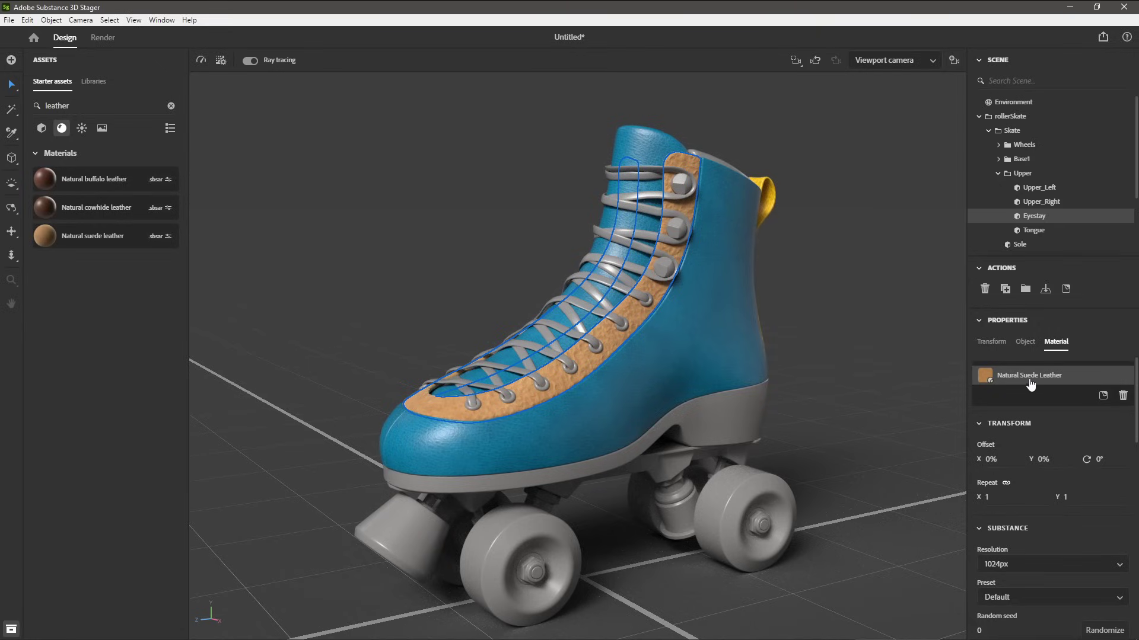
left_click(1001, 498)
Set the Eyestay's Suede Color to the recently used golden yellow, hex CBA006, and deselect the part
scroll(1117, 458, "down", 3)
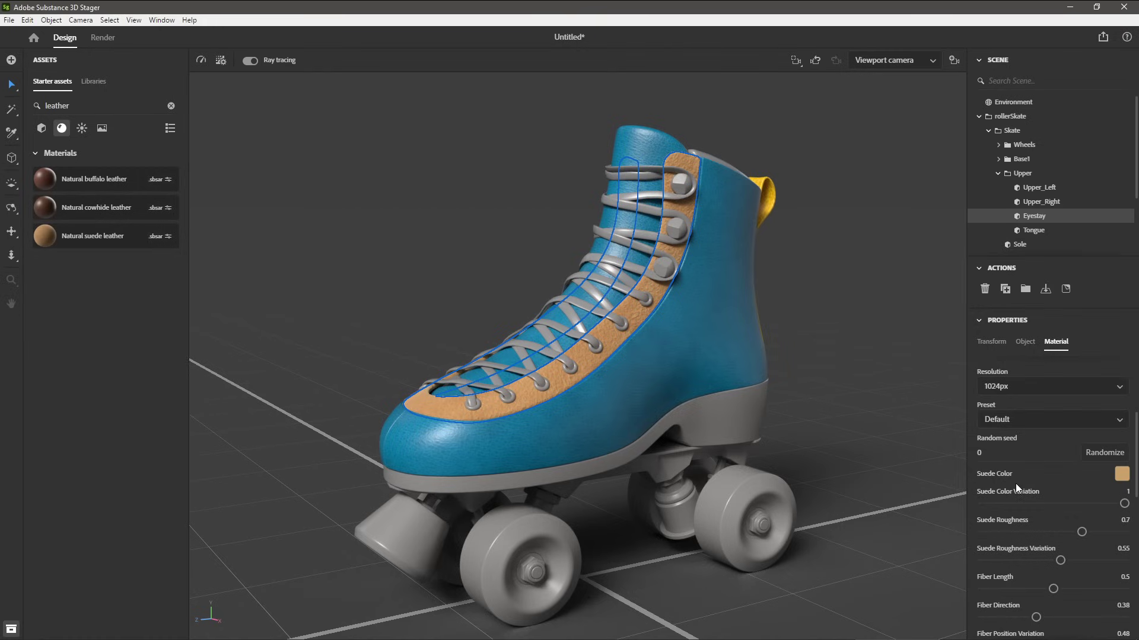
left_click(1121, 475)
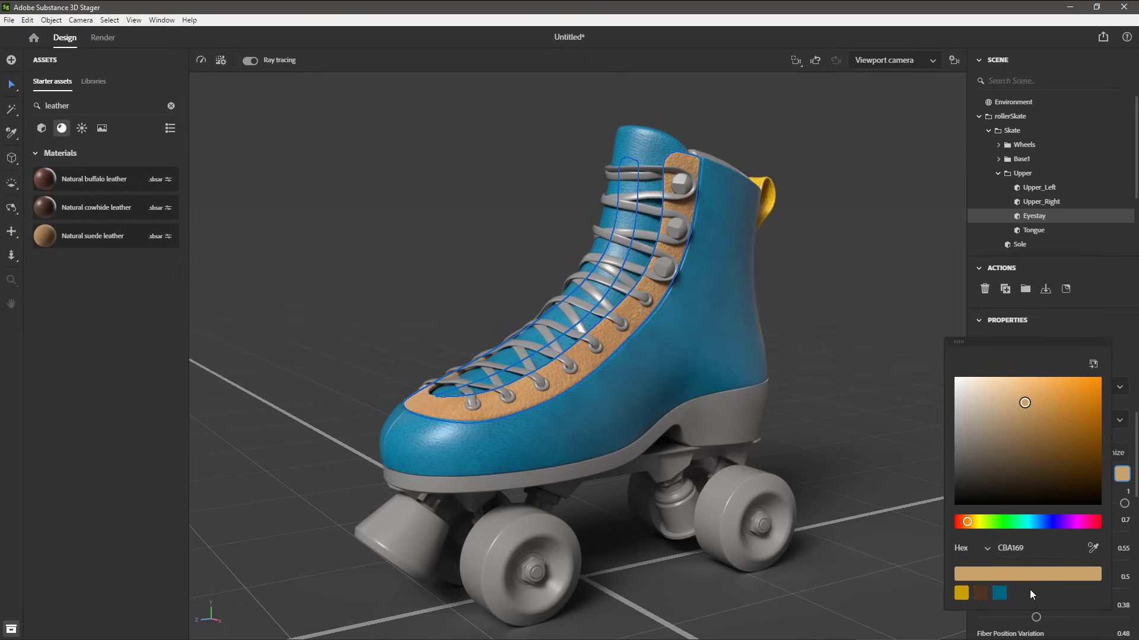
left_click(962, 593)
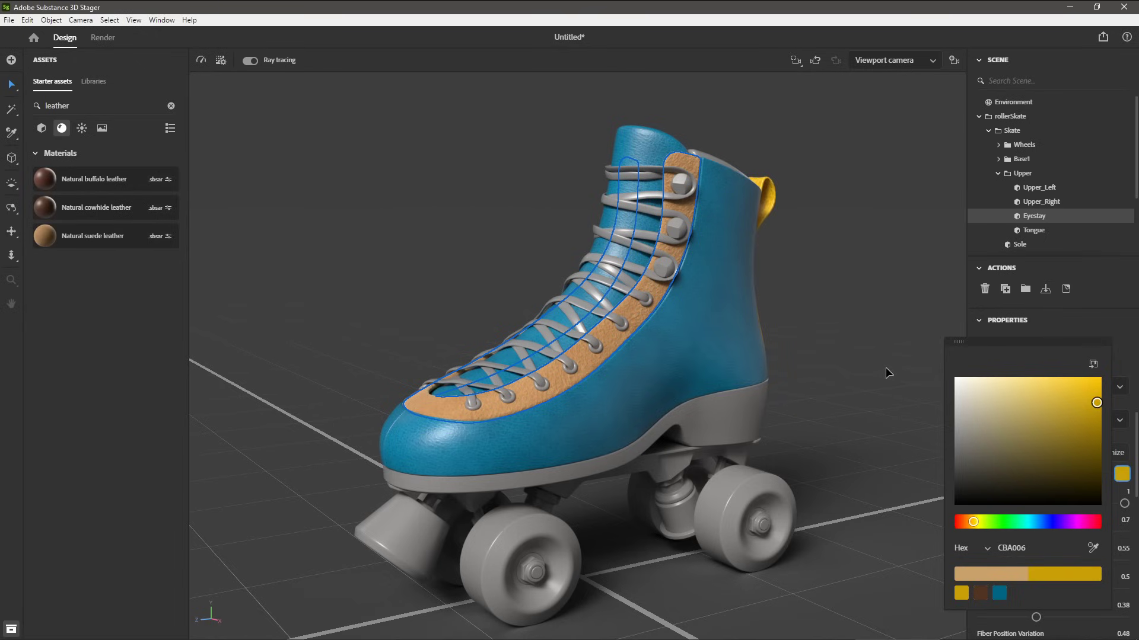
left_click(844, 294)
left_click(844, 295)
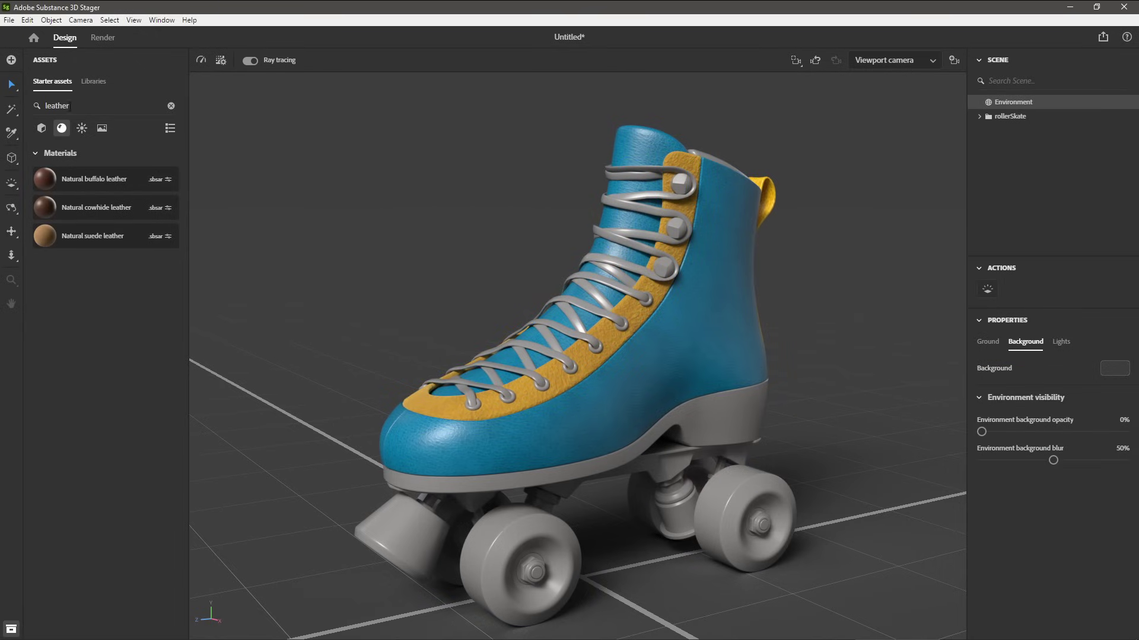
Search the starter materials for rubber and apply the Rubber material to the boot's Sole
left_click(85, 110)
type("rubber")
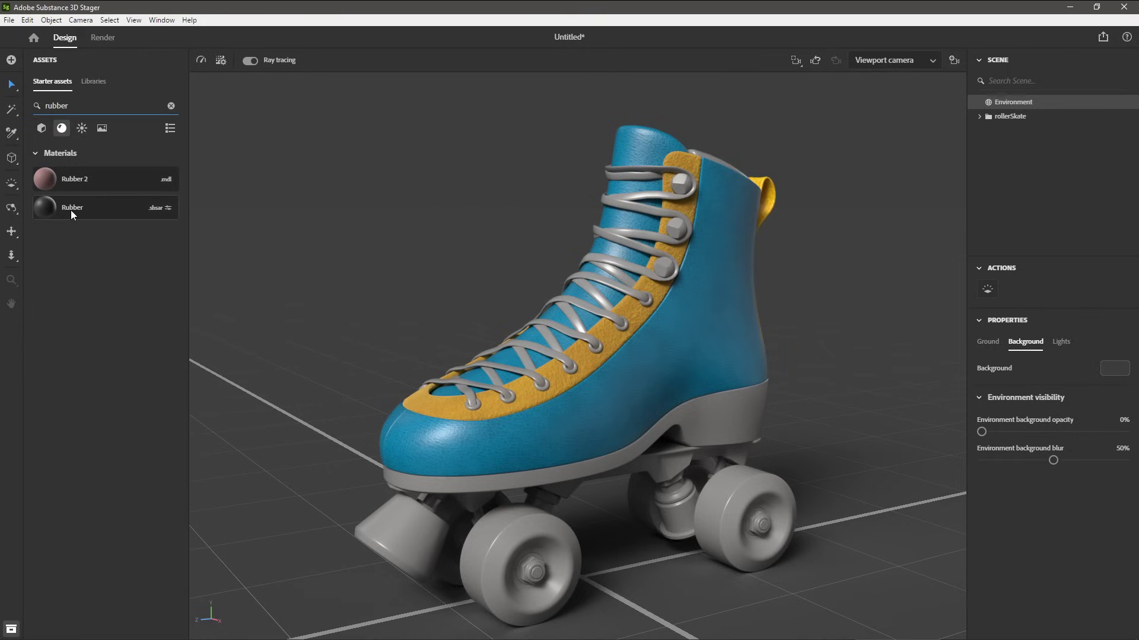
left_click_drag(71, 213, 722, 410)
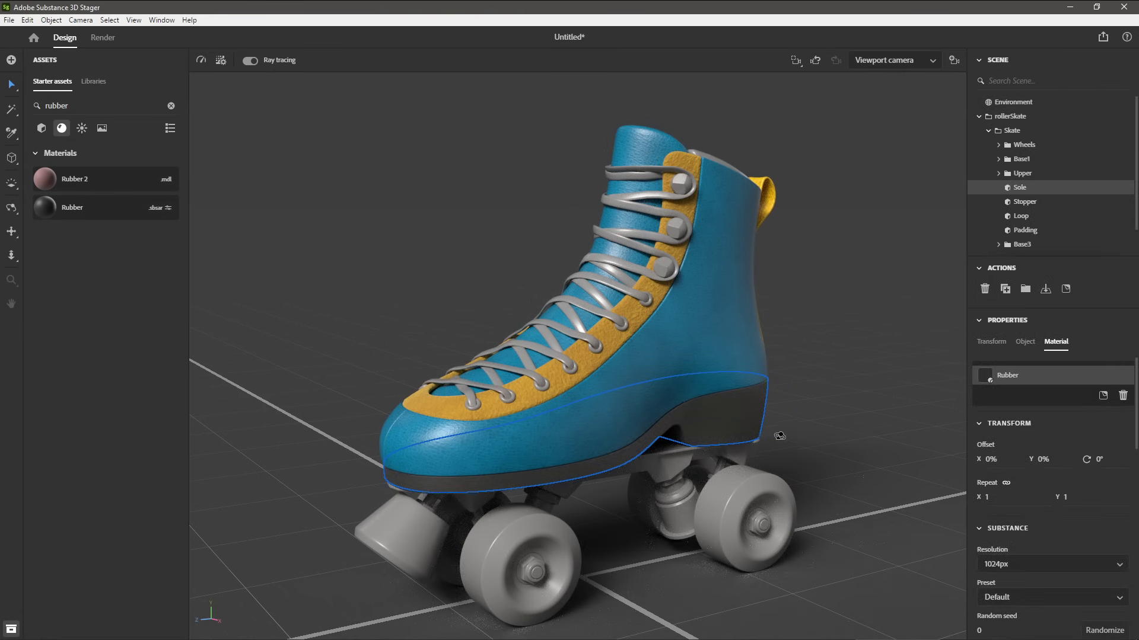
Set the Sole rubber's Color to a dark navy blue, about hex 02274A, starting from the recently used teal
scroll(766, 394, "up", 5)
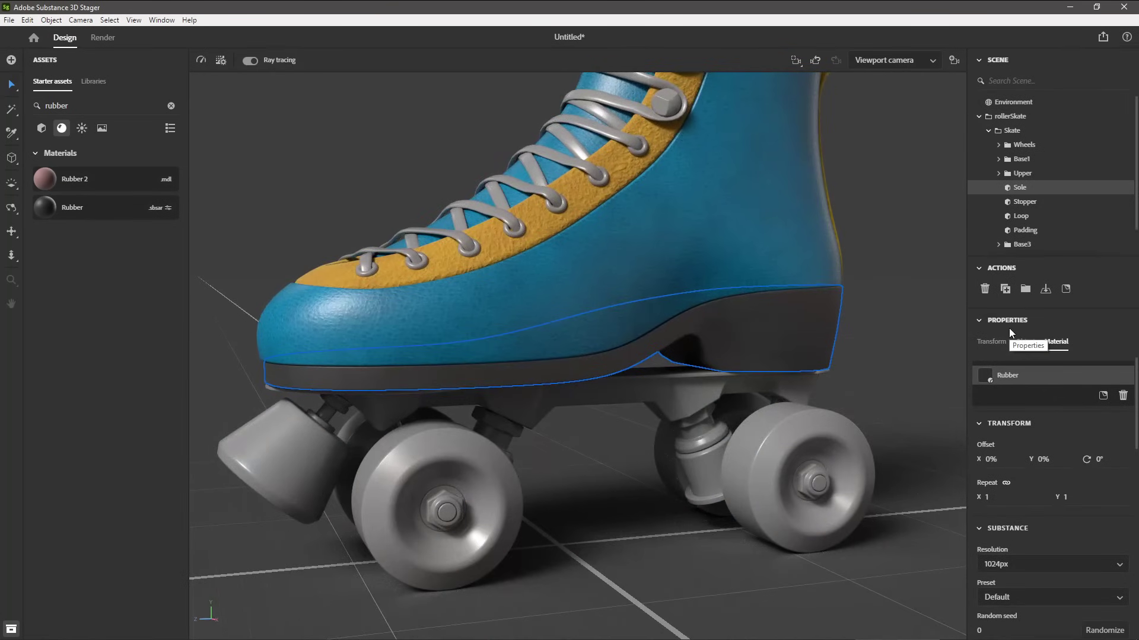
scroll(1047, 496, "down", 1)
scroll(1046, 496, "down", 3)
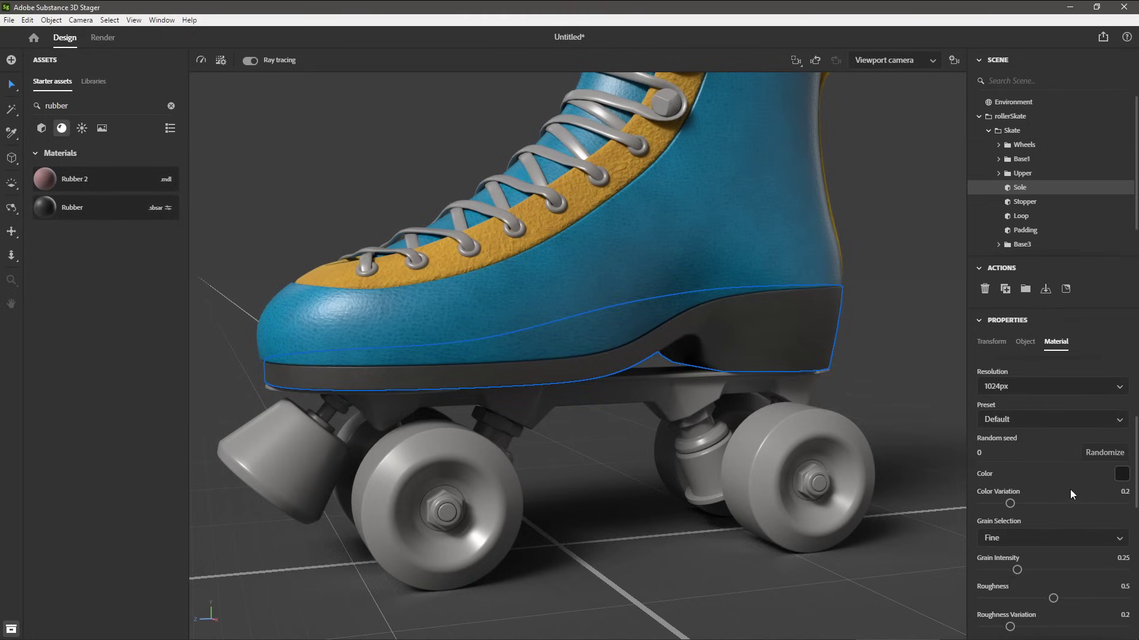
left_click(1121, 473)
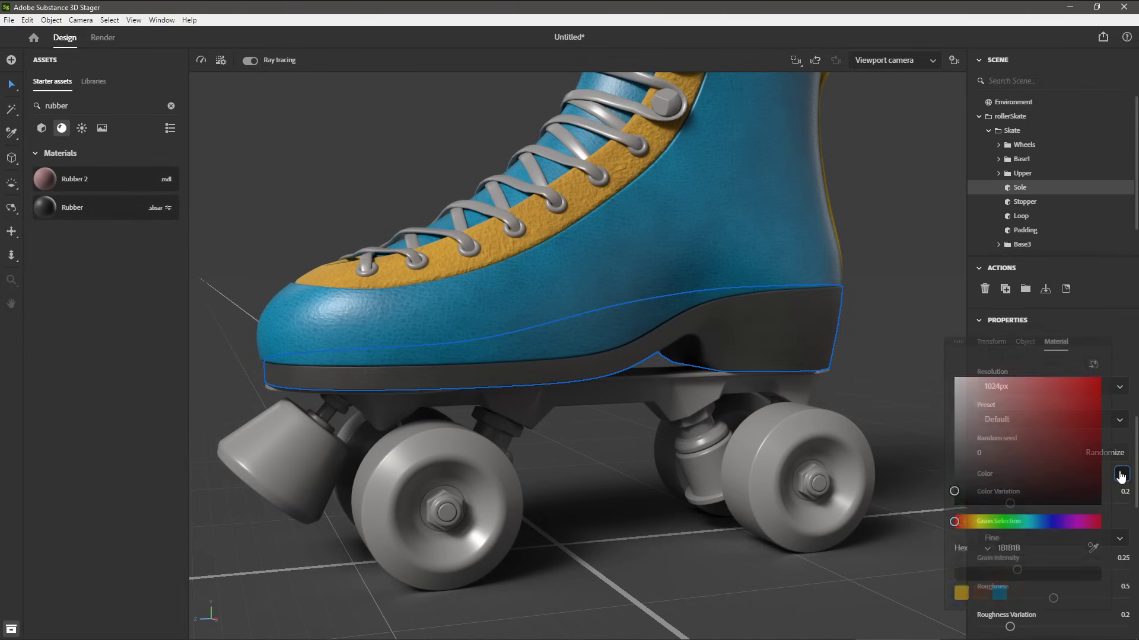
left_click(999, 593)
left_click_drag(1033, 522, 1038, 522)
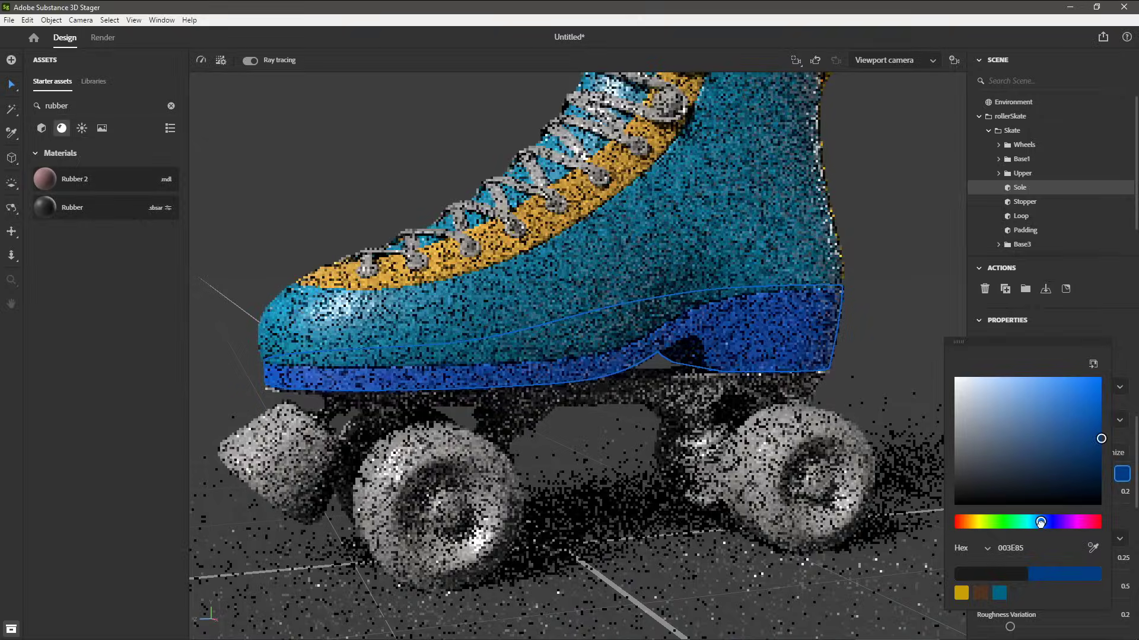
left_click_drag(1100, 439, 1096, 468)
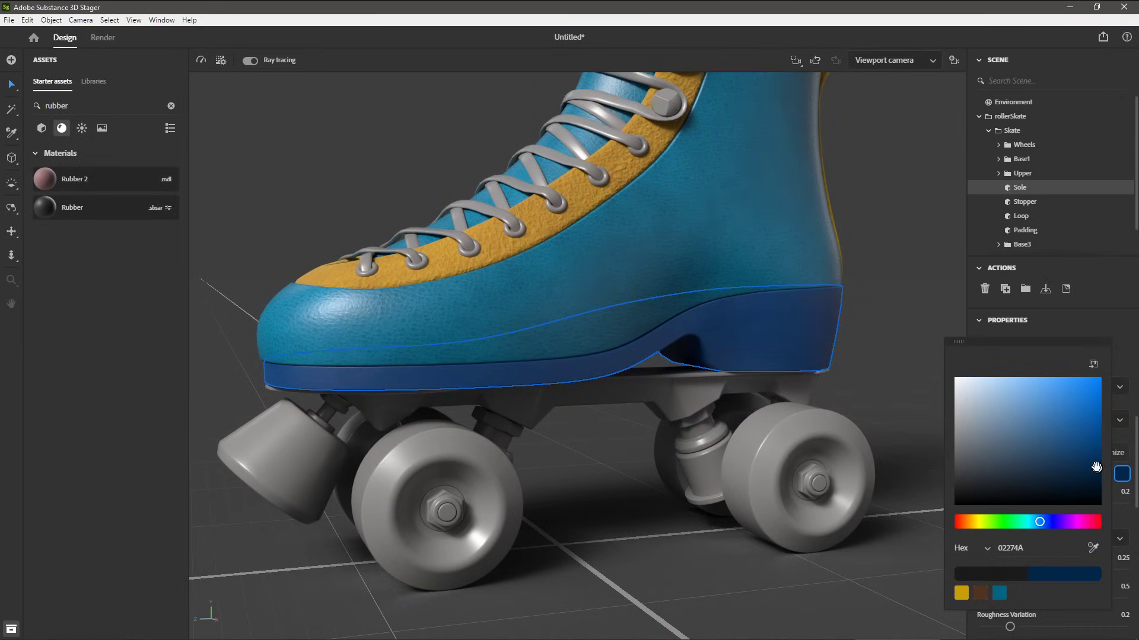
left_click(1110, 323)
Lower the Sole rubber's Roughness to 0.06 and check its reflections from another angle
scroll(1020, 442, "down", 2)
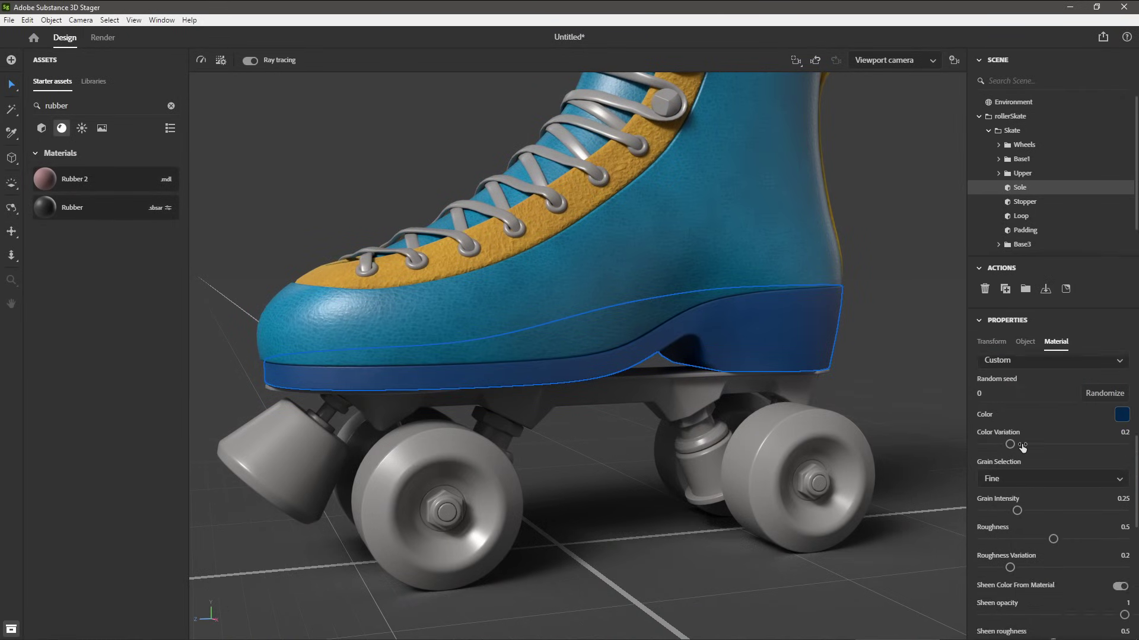
scroll(996, 467, "down", 2)
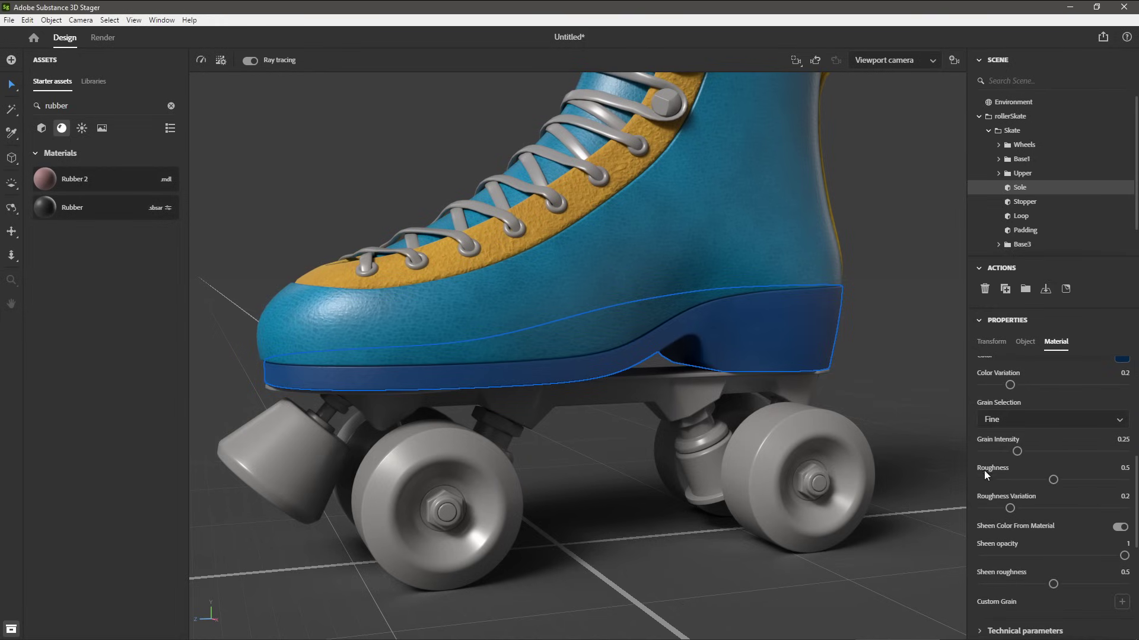
mouse_move(997, 467)
left_click_drag(1053, 483, 994, 487)
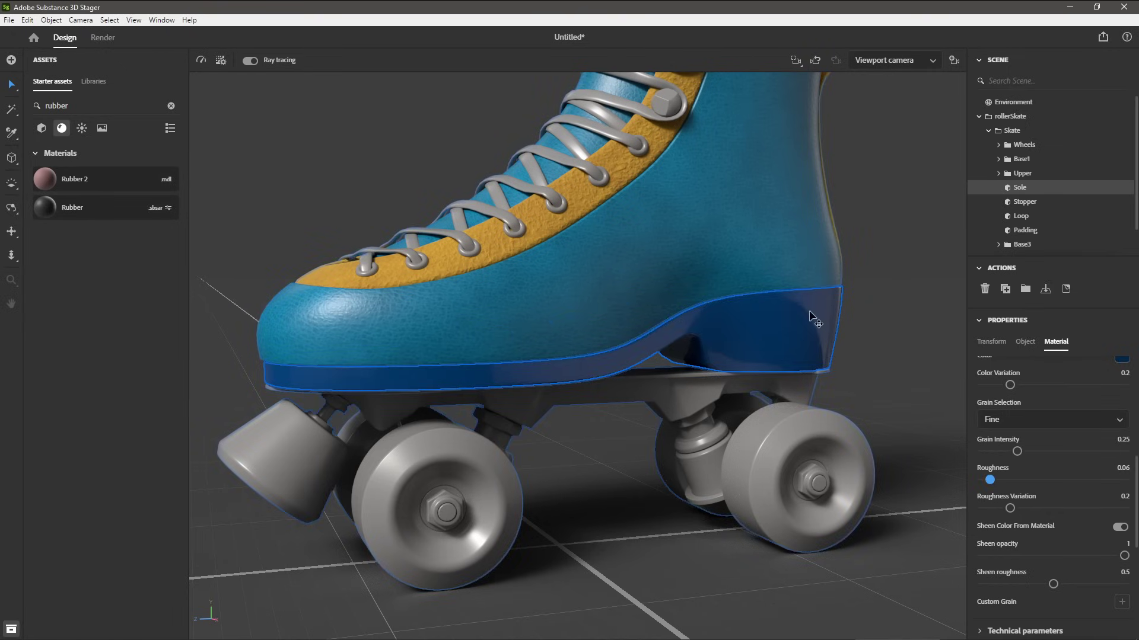
left_click_drag(889, 433, 701, 380, "alt")
scroll(700, 379, "down", 3)
scroll(697, 368, "down", 2)
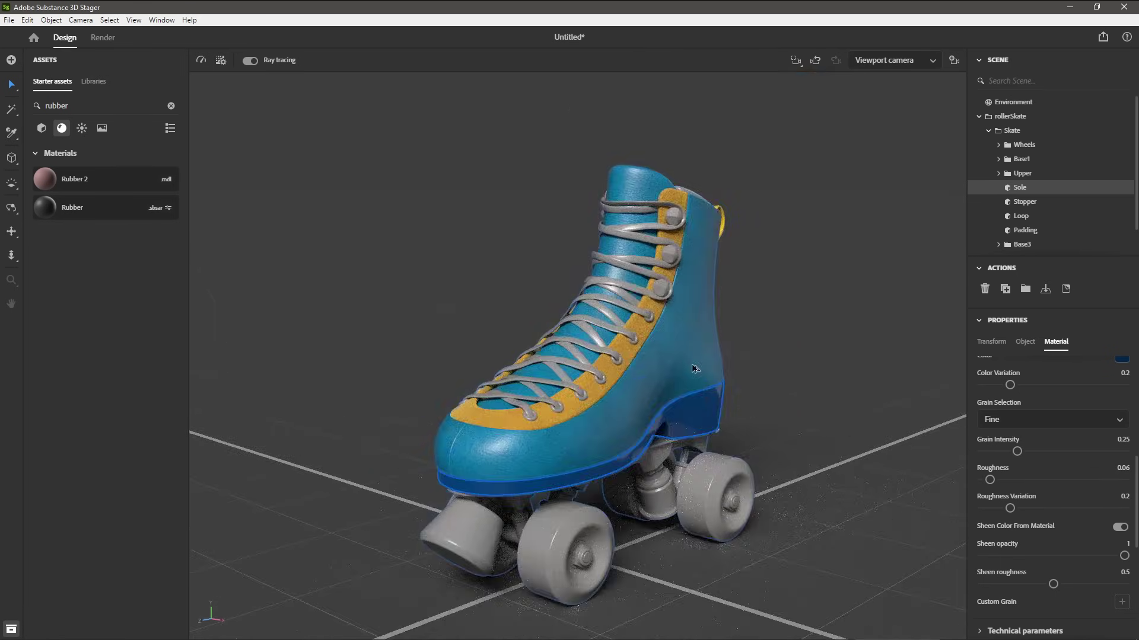
scroll(697, 369, "up", 4)
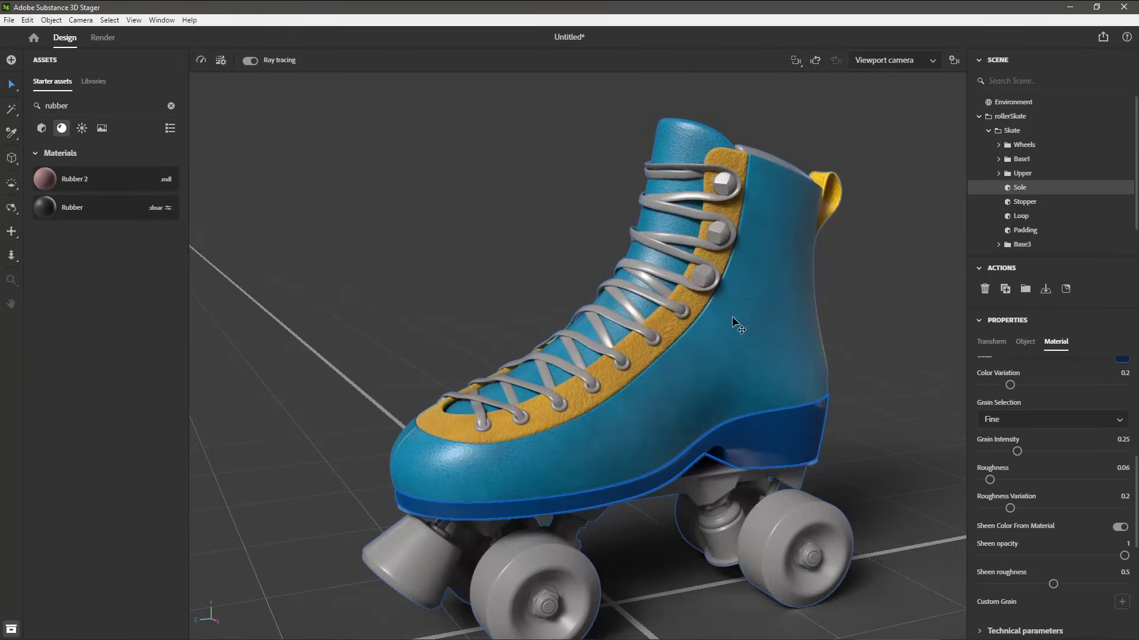
Search the starter materials for metal and apply the basic Metal material to the lace Eyelets and the Hooks
left_click(107, 114)
type("metal")
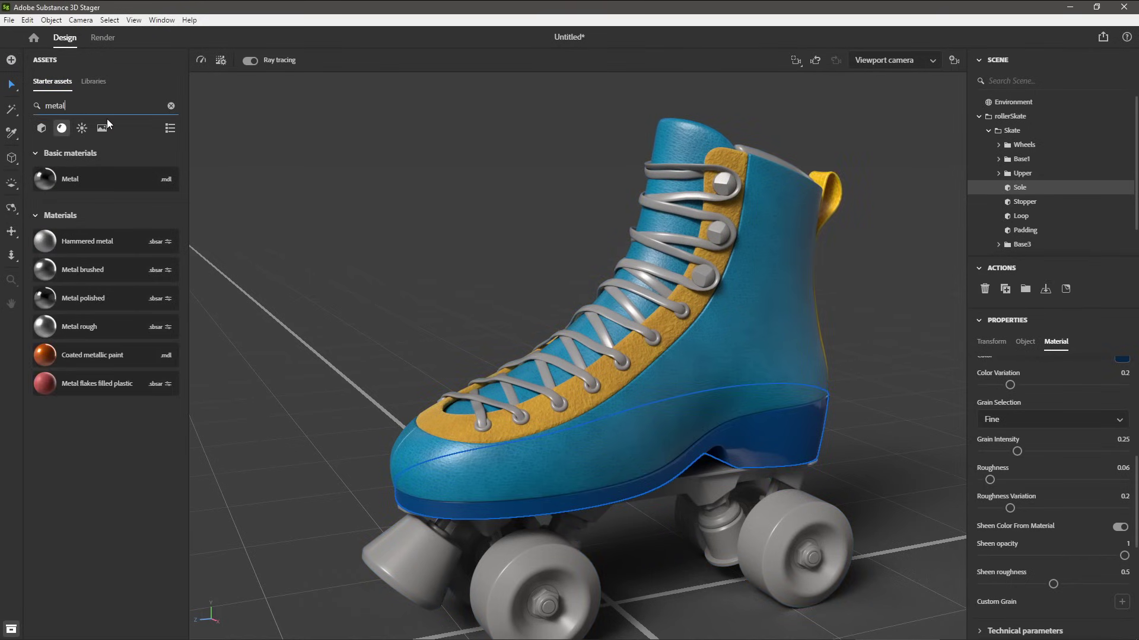
left_click_drag(115, 184, 596, 392)
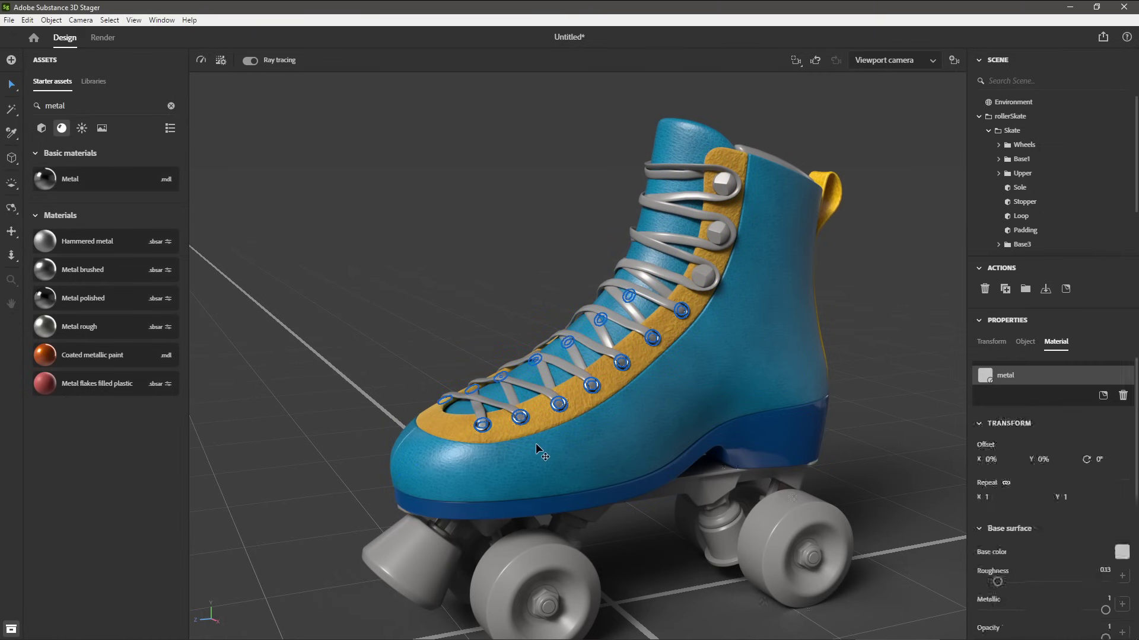
left_click_drag(99, 180, 383, 165)
left_click_drag(457, 189, 720, 229)
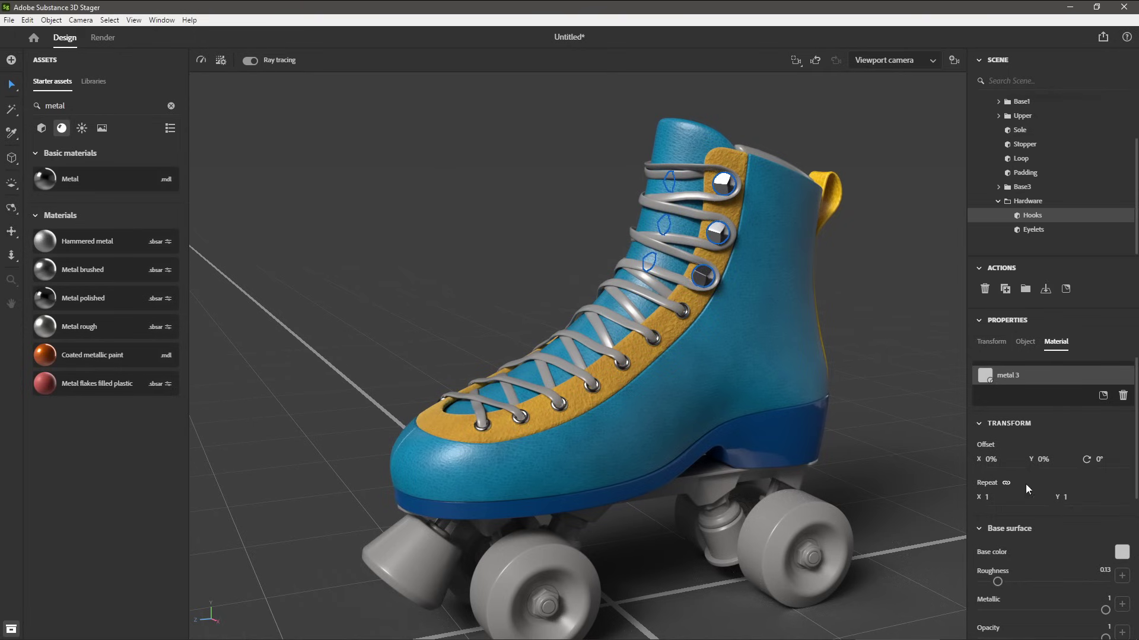
Set the Hooks' metal Base color to the recently used golden yellow, hex CBA006, and deselect the part
scroll(1033, 527, "down", 2)
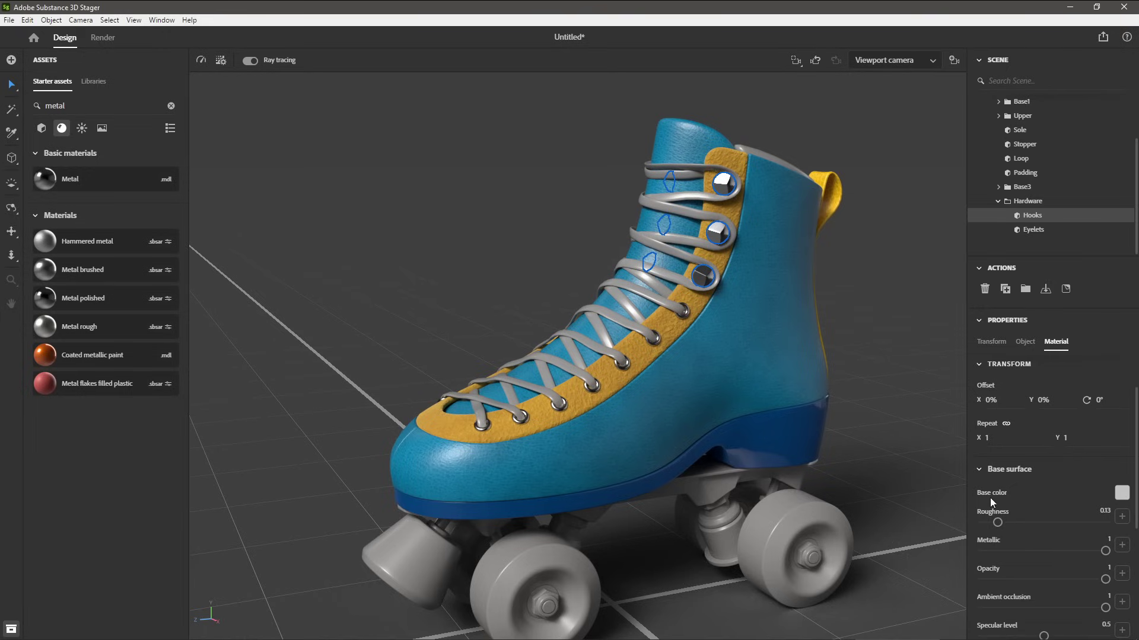
left_click(1121, 492)
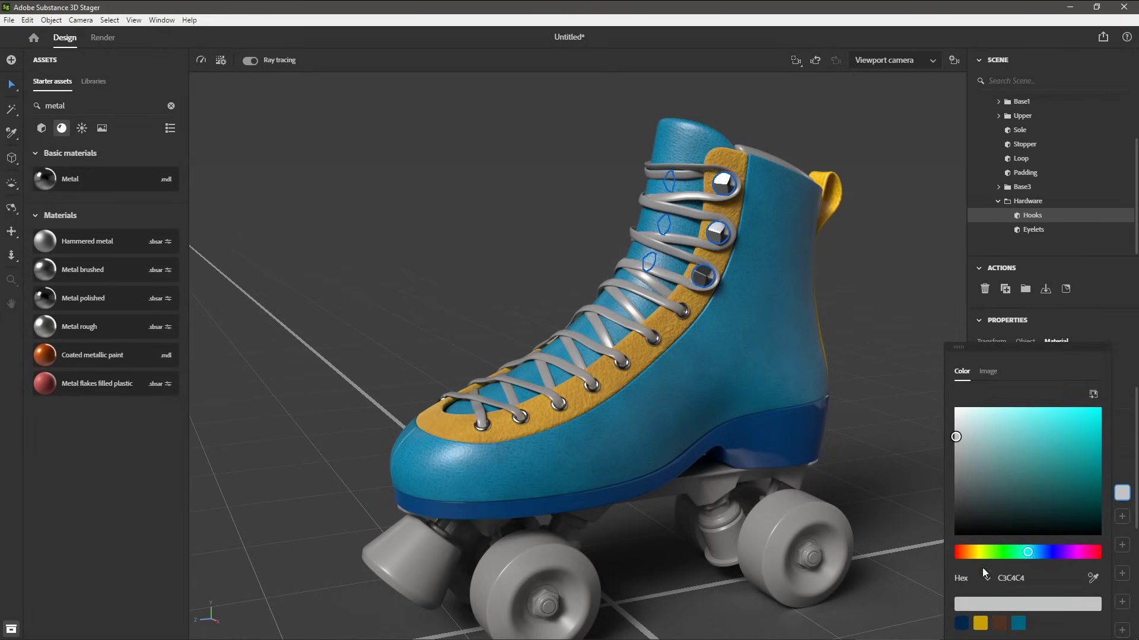
left_click(981, 626)
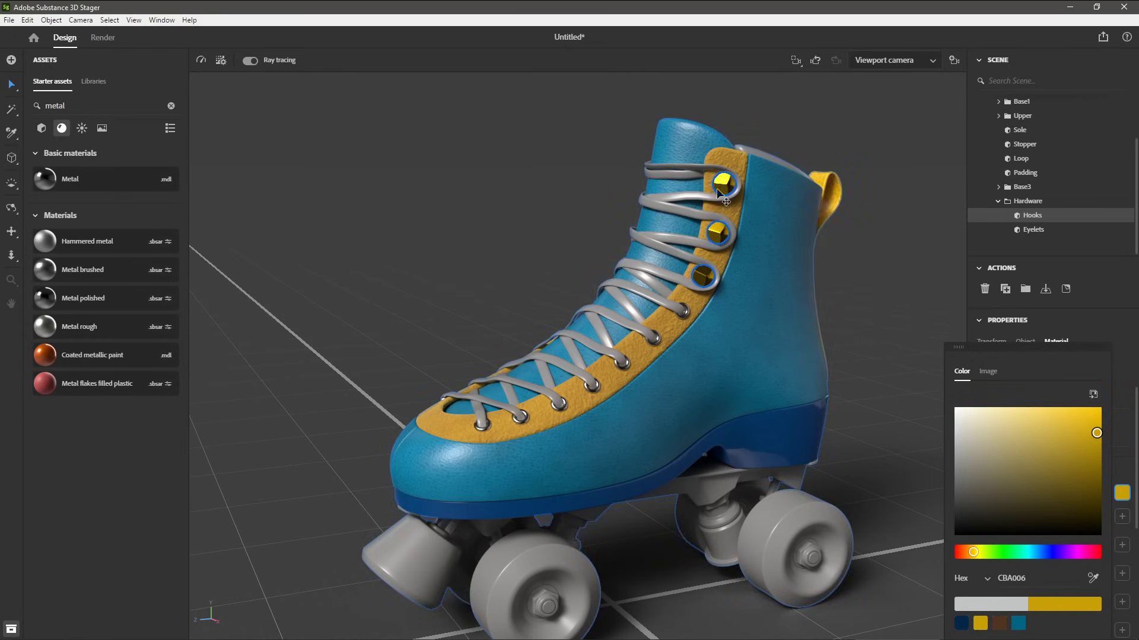
left_click(859, 294)
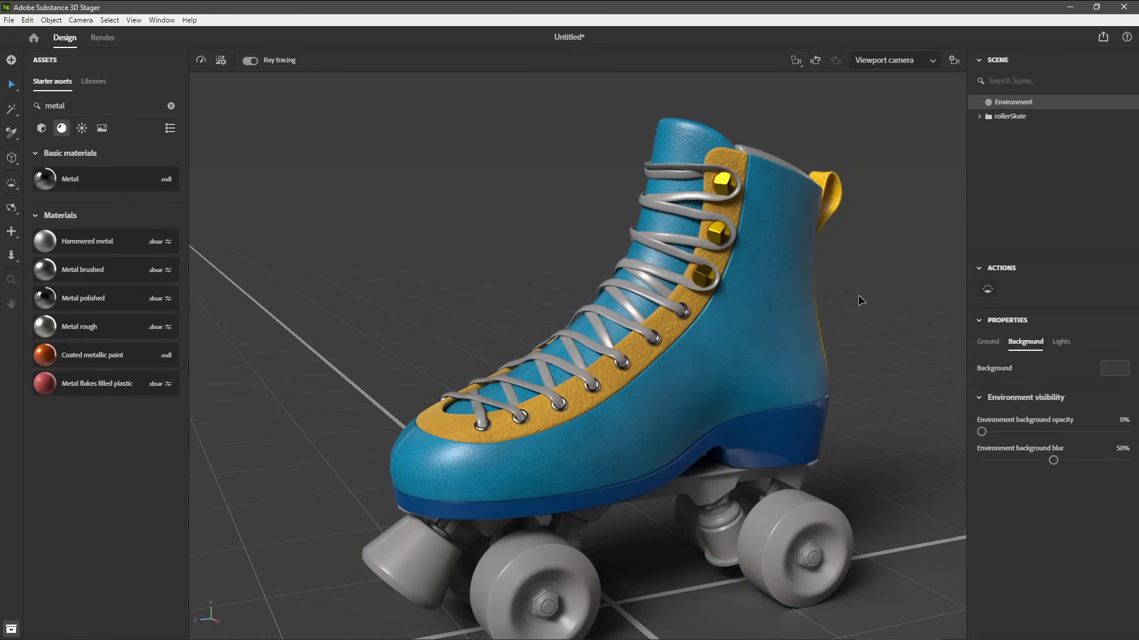
Clear the material search and apply Jersey fabric to the Padding inside the boot's collar
left_click_drag(858, 297, 727, 297)
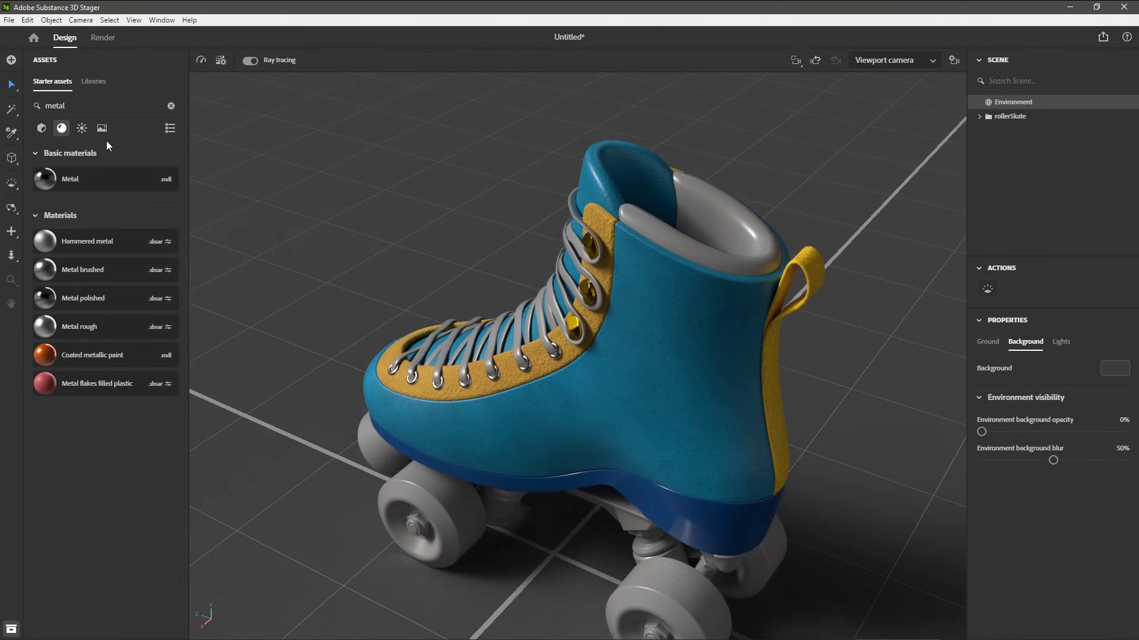
left_click(171, 106)
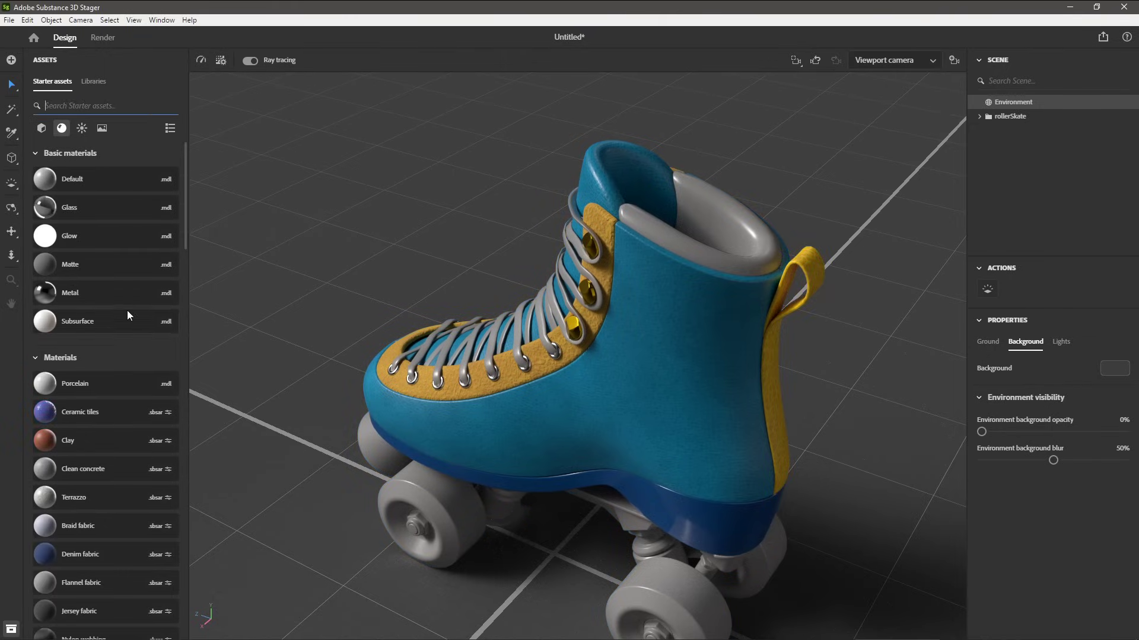
scroll(126, 312, "down", 3)
scroll(114, 310, "down", 2)
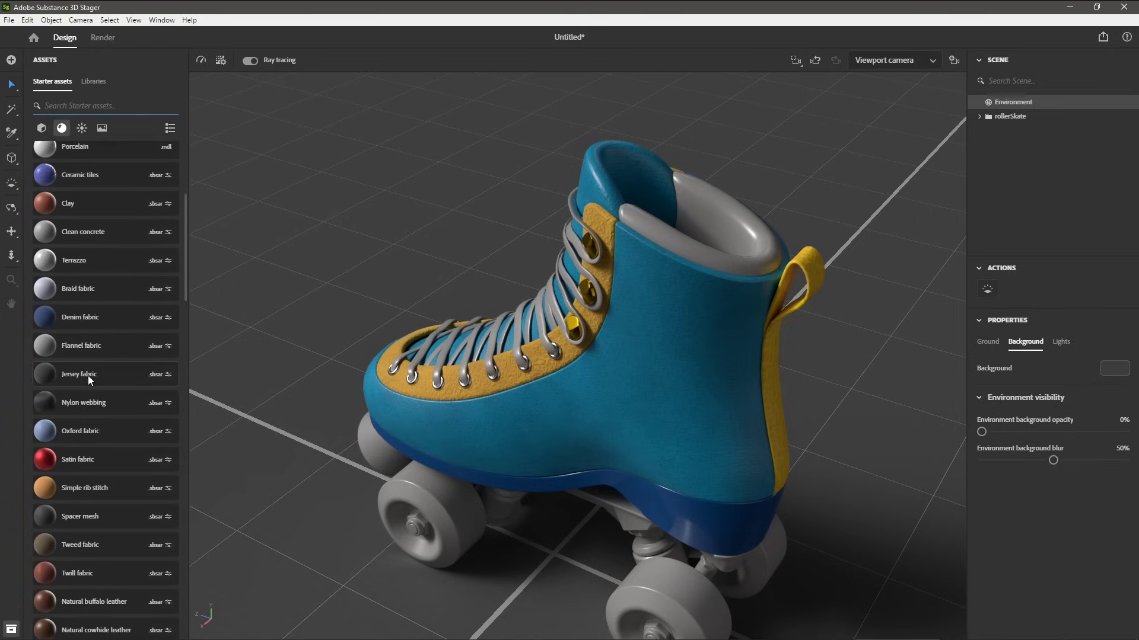
left_click_drag(72, 375, 720, 208)
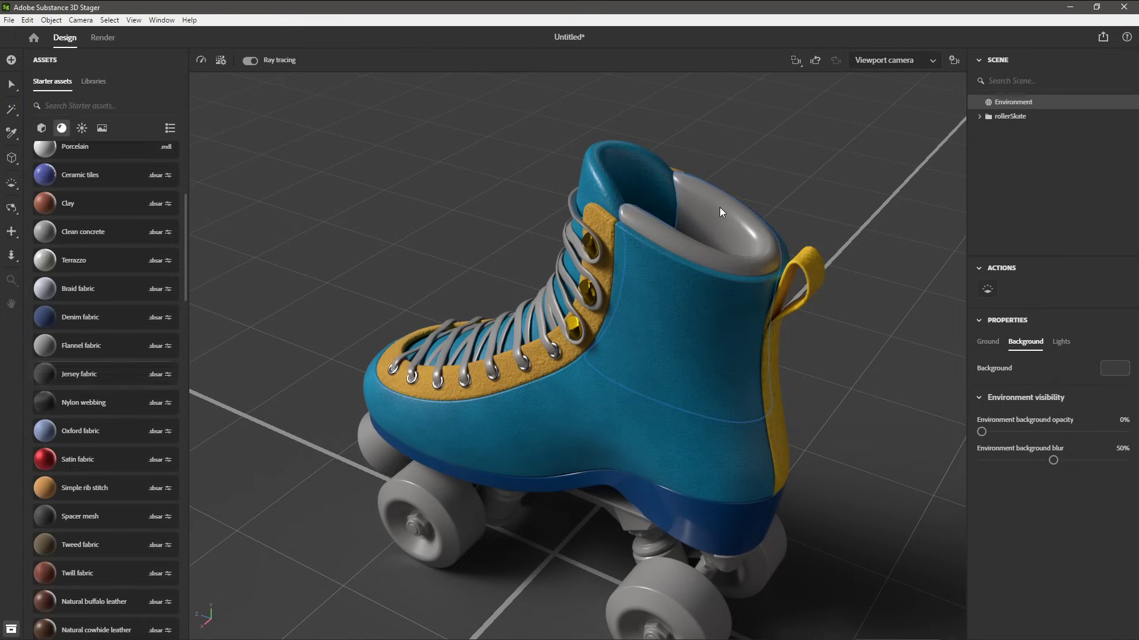
left_click(655, 233)
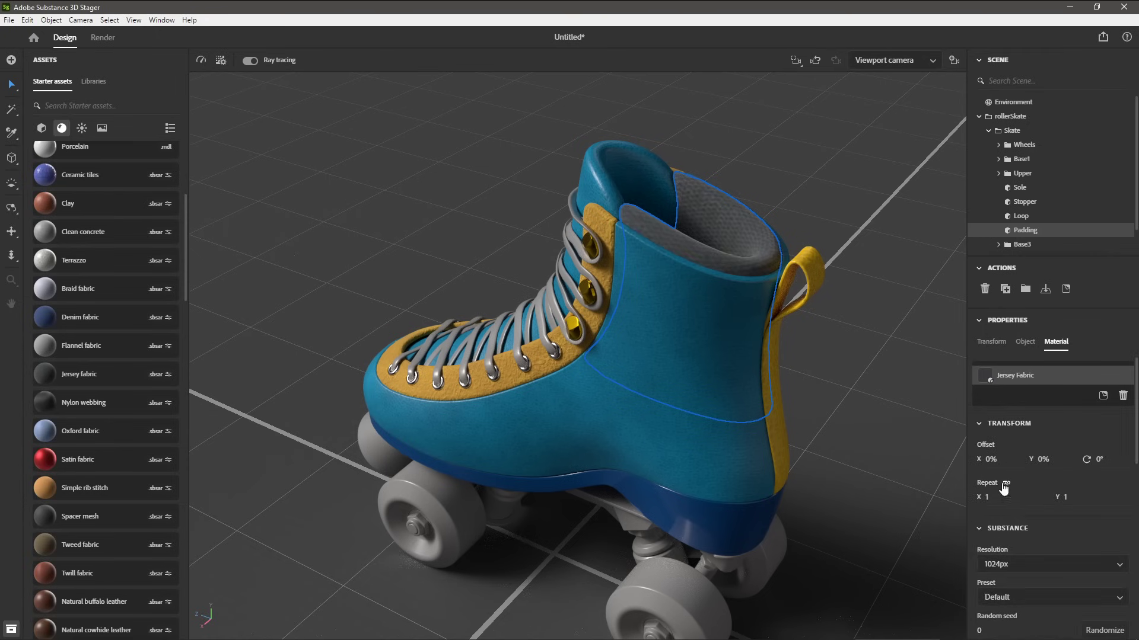
Increase the Padding's Jersey Fabric texture repeat and set its Yarn Color to the recently used navy blue
left_click(997, 497)
scroll(1123, 486, "down", 5)
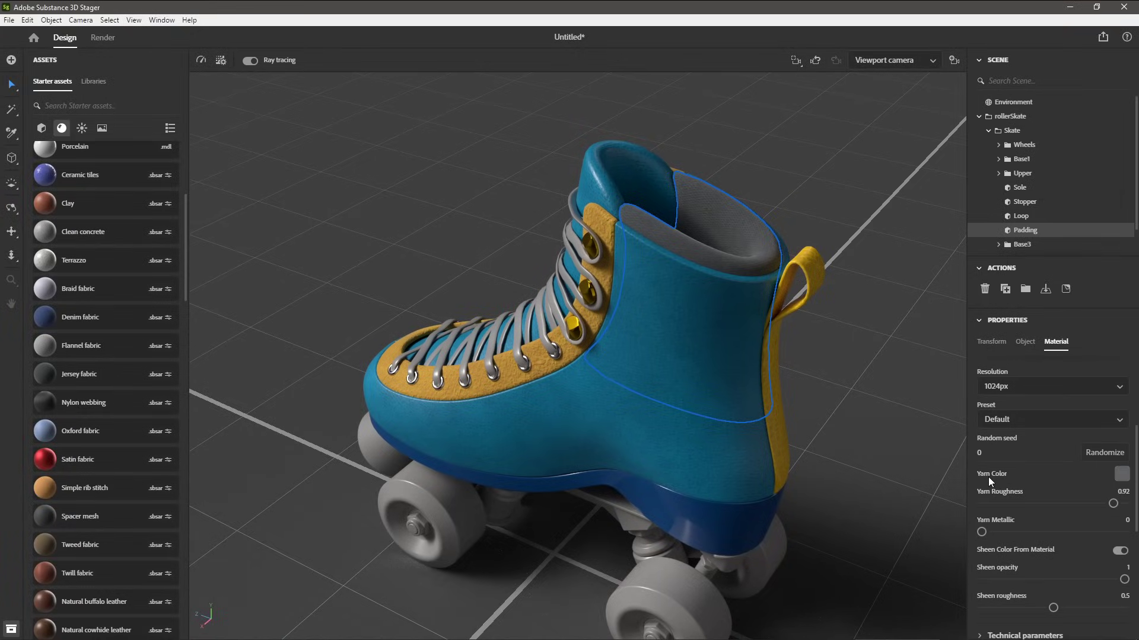
left_click(1118, 476)
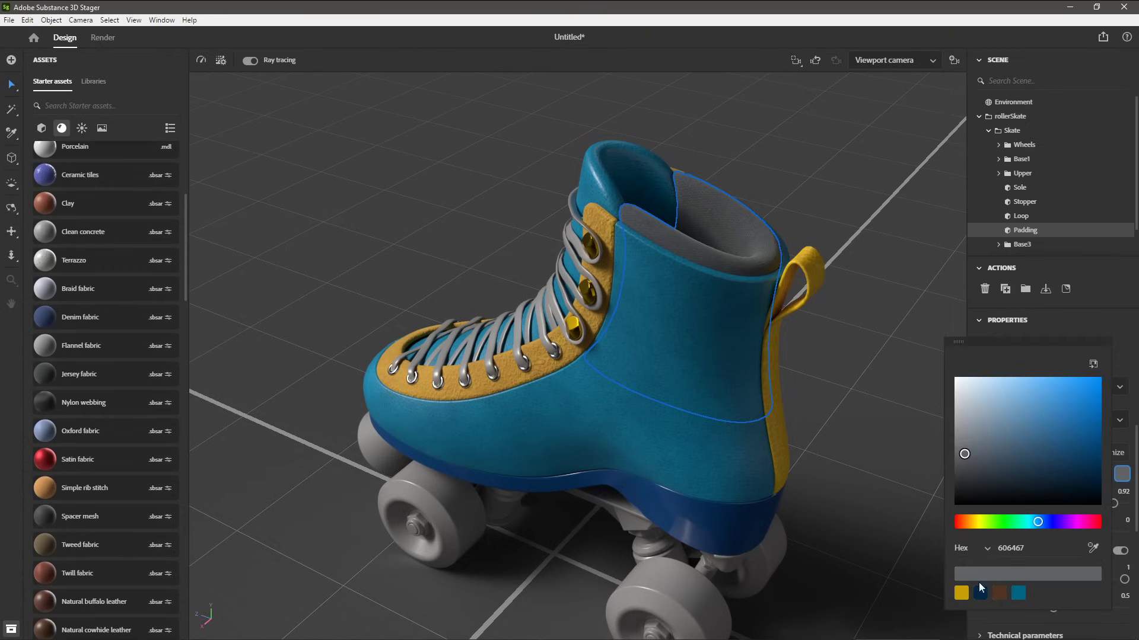
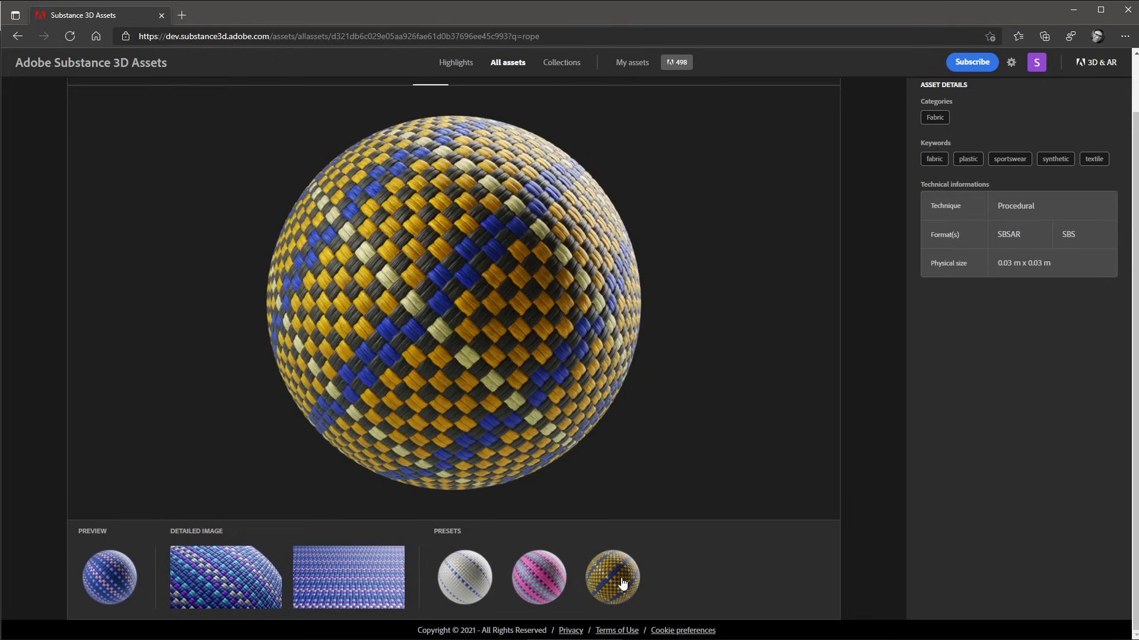
On the Adobe Substance 3D Assets website, check the Climbing Rope material's download formats and download it as SBSAR
scroll(825, 508, "up", 1)
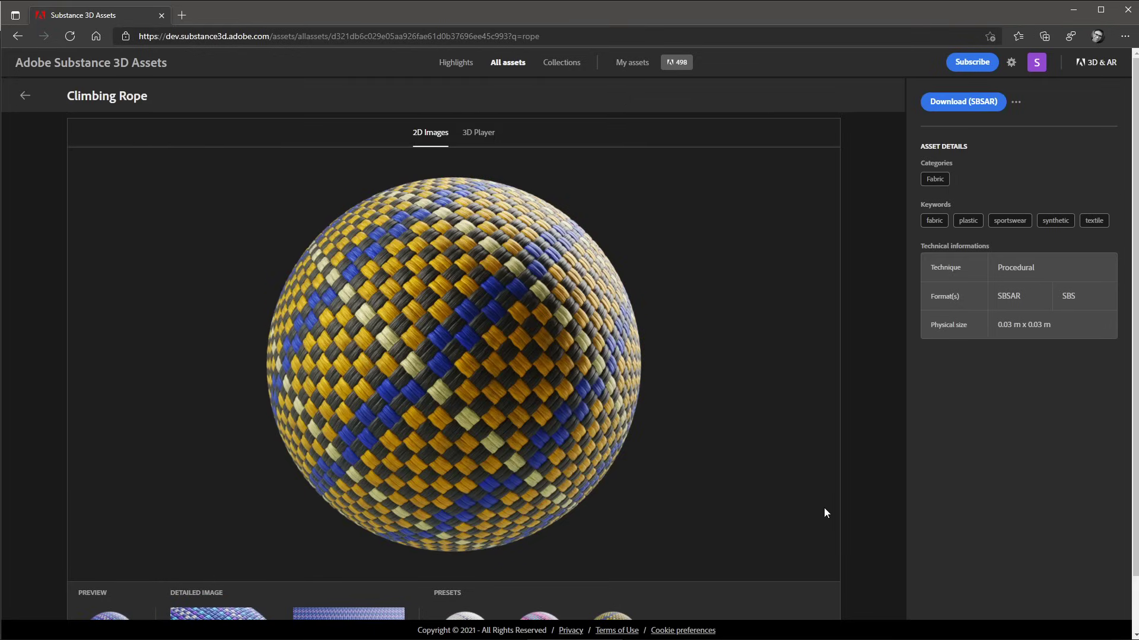
left_click(1017, 103)
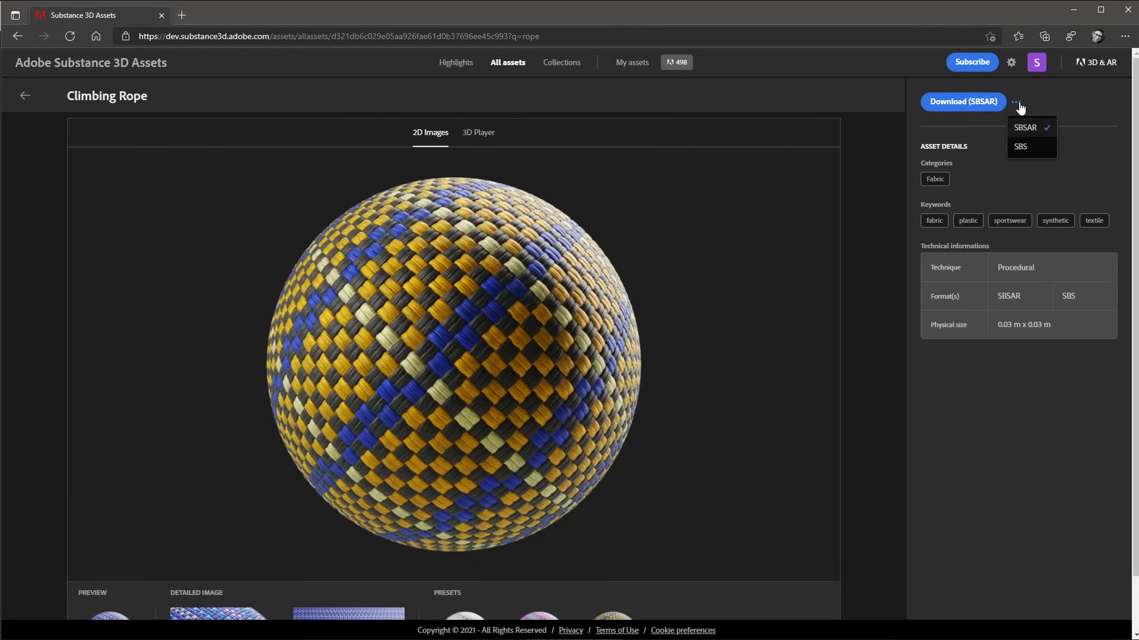
left_click(961, 105)
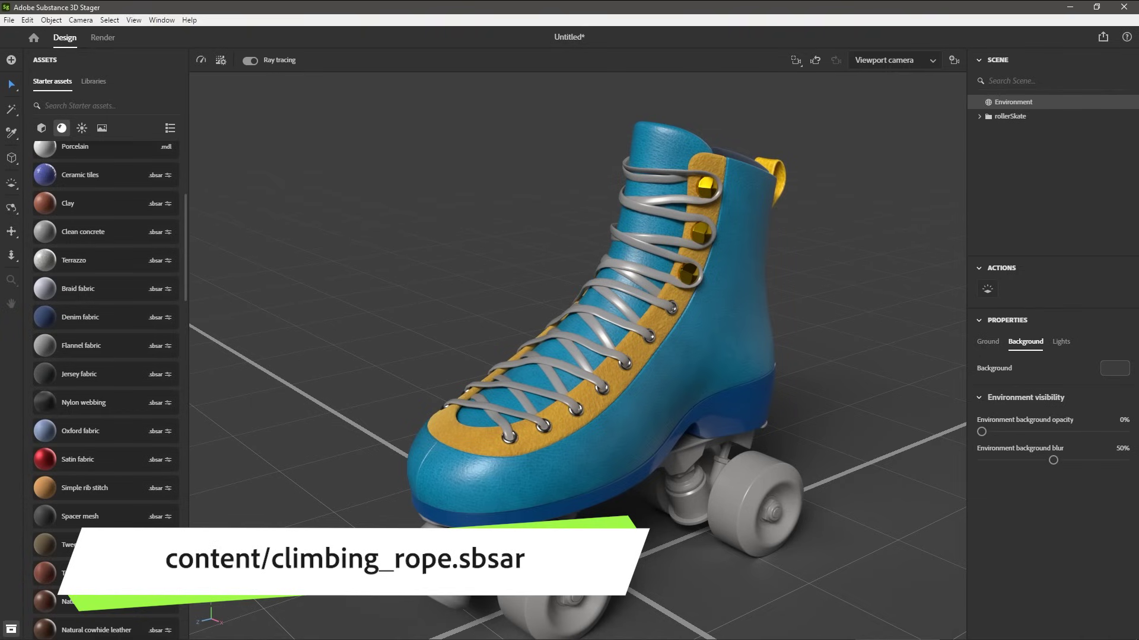
Back in Substance 3D Stager, apply the downloaded Climbing Rope material to the laces and set its Repeat to 4
left_click_drag(914, 195, 636, 239)
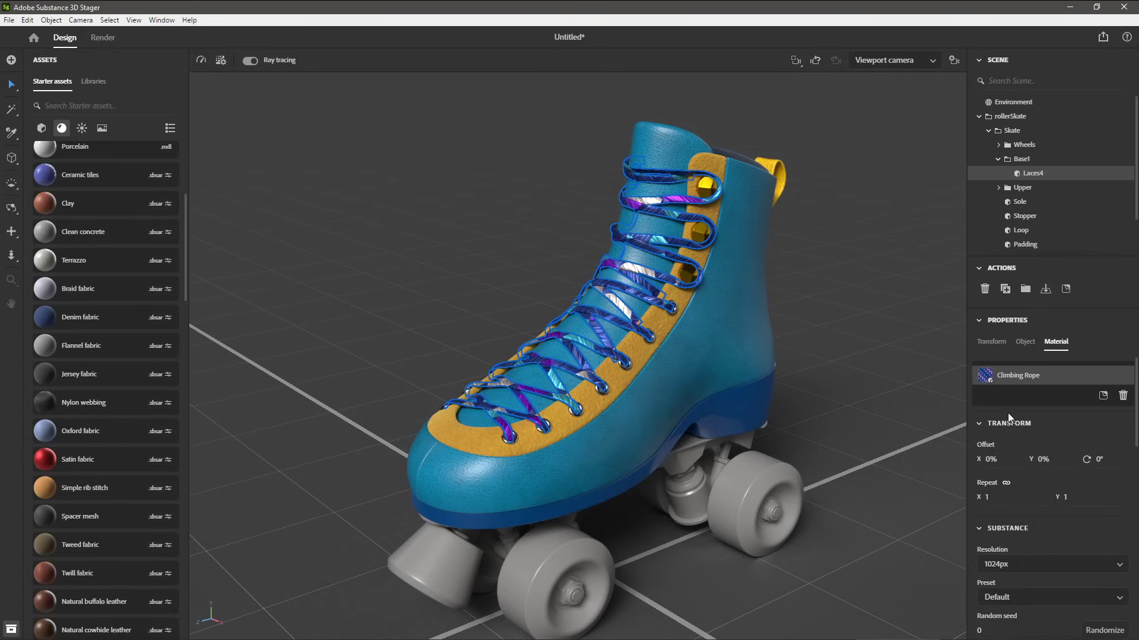
left_click(994, 498)
key("Return")
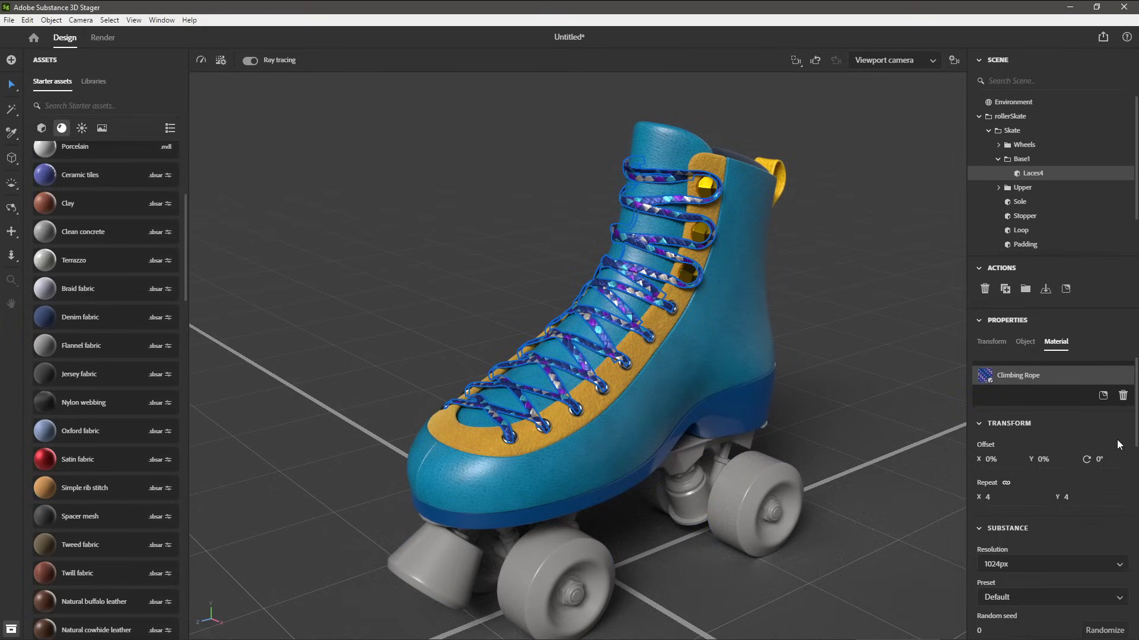
Recolor the laces' Climbing Rope material: Color navy 02274A, Pattern Color 2 gold CBA006 and Pattern Color 3 teal 006685
scroll(1116, 442, "down", 5)
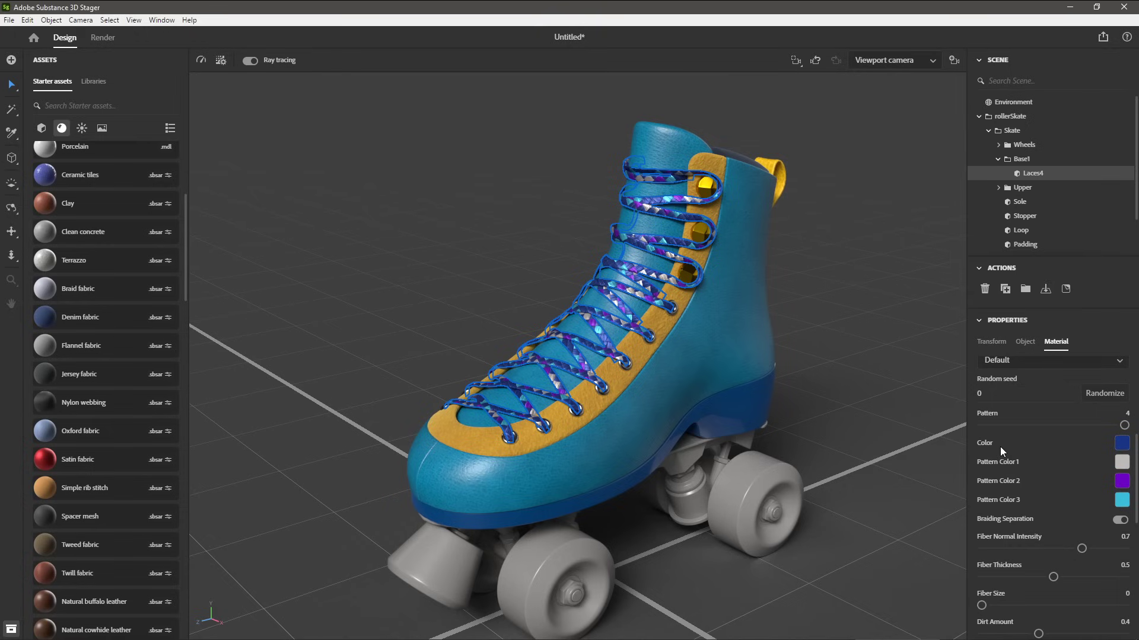
left_click(1121, 443)
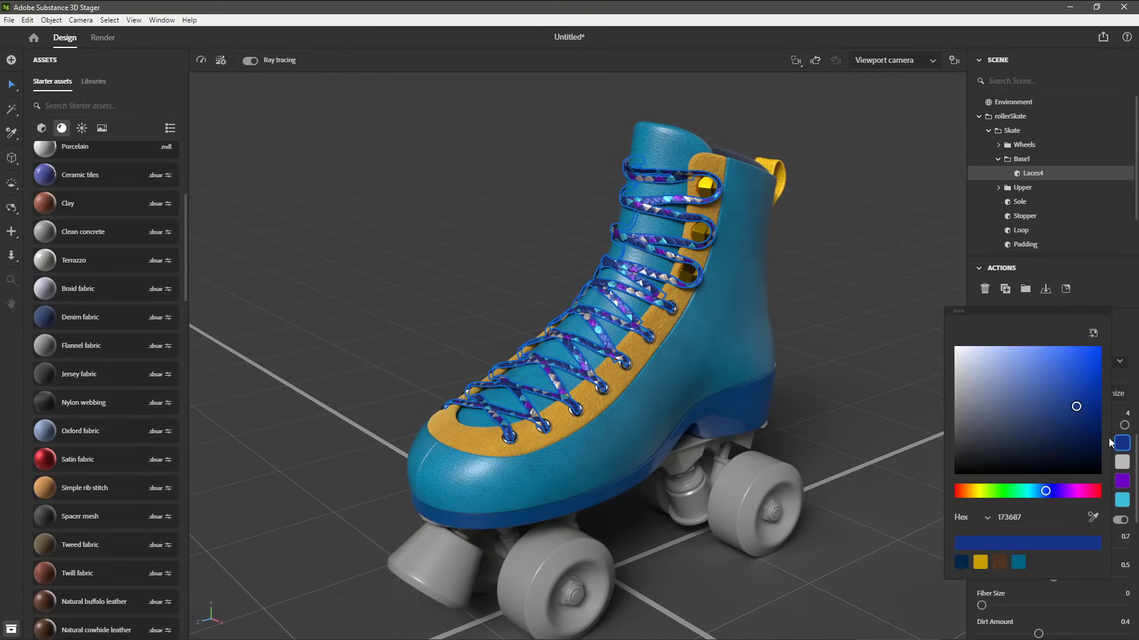
left_click(958, 563)
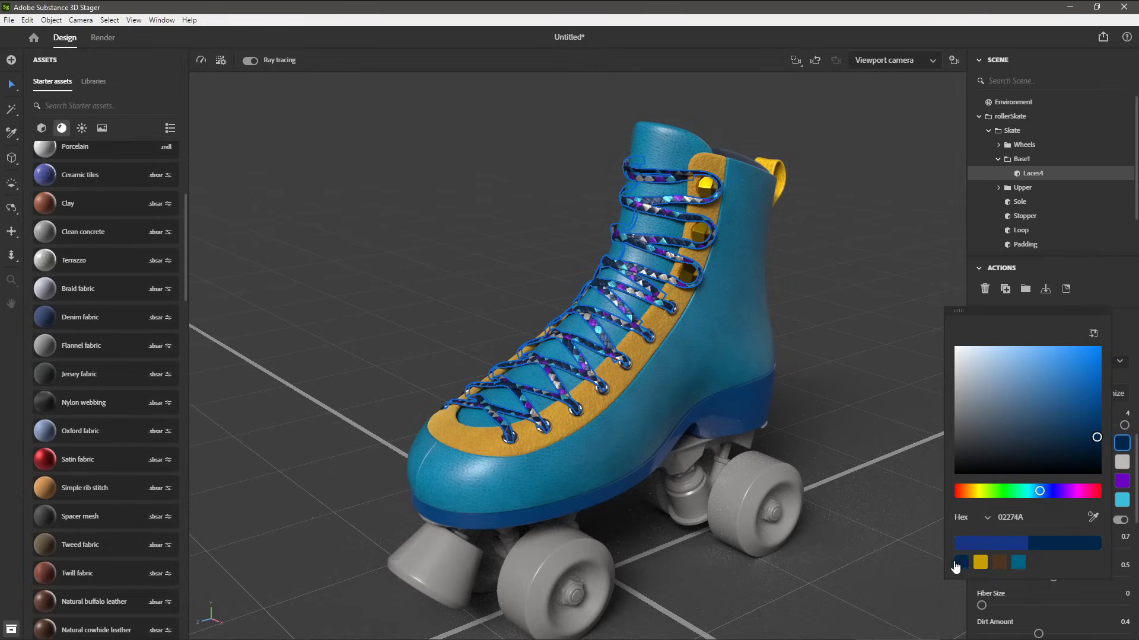
left_click(1122, 462)
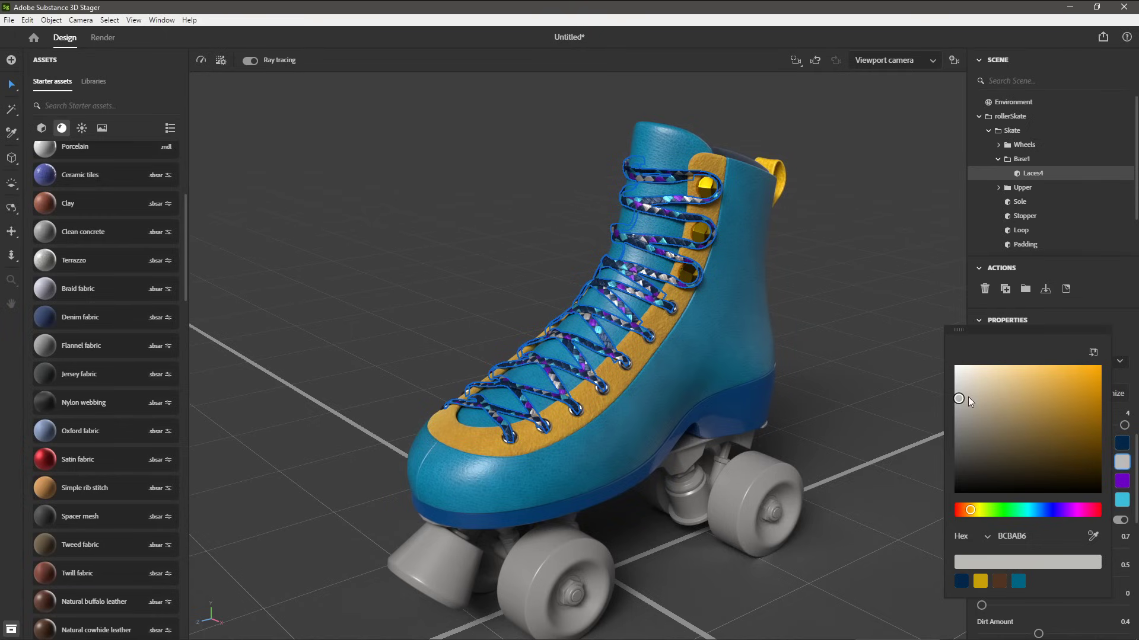
left_click(1121, 482)
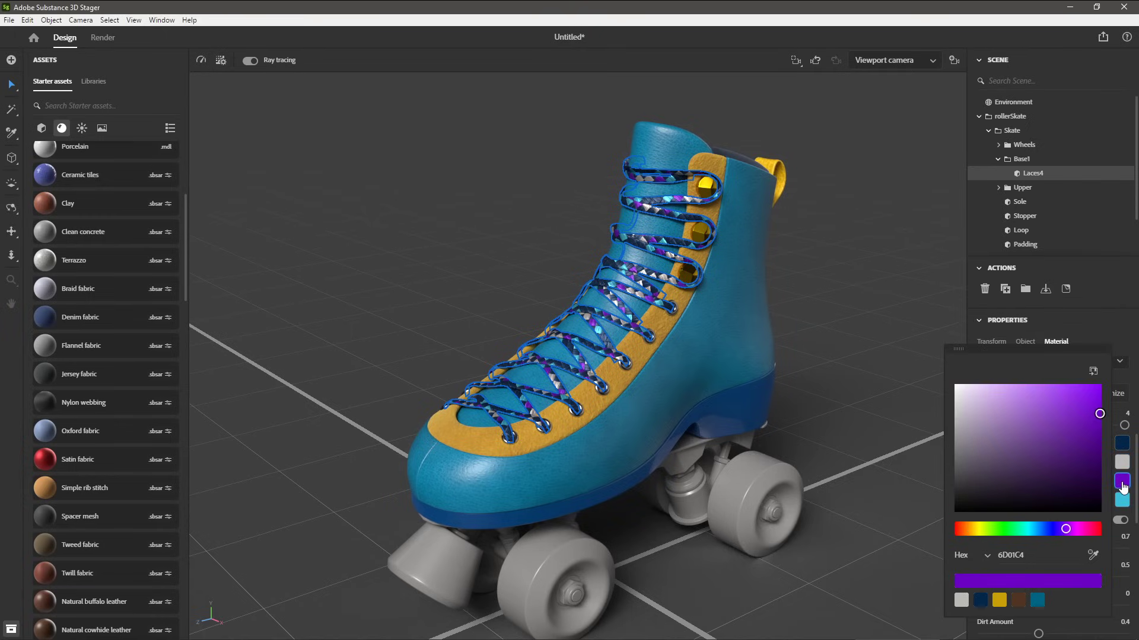
left_click(999, 601)
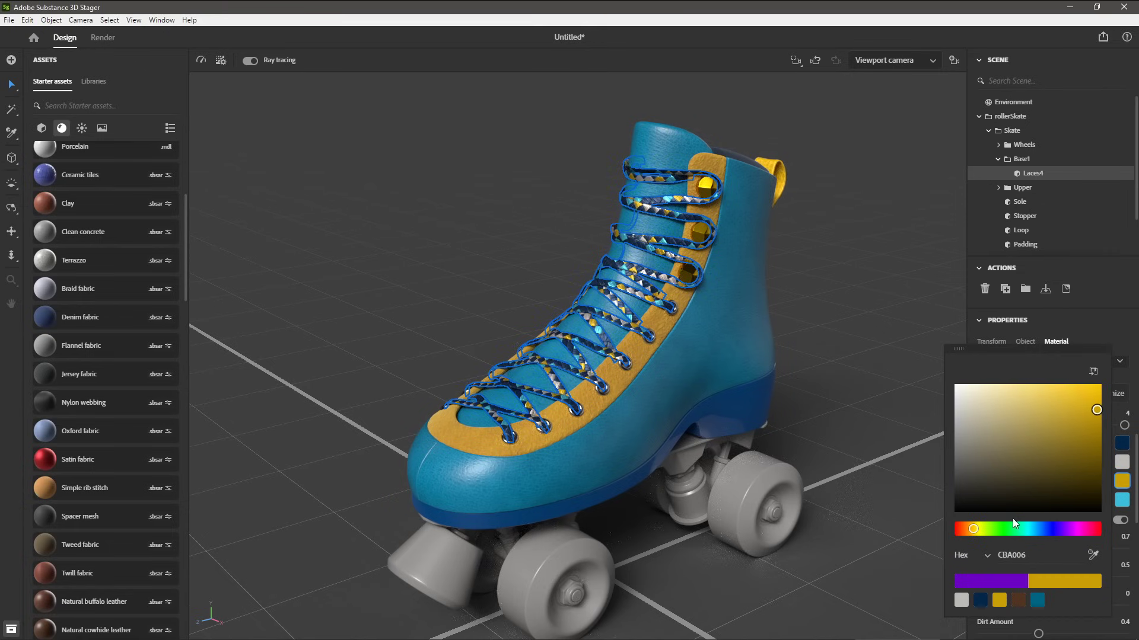
left_click(1123, 501)
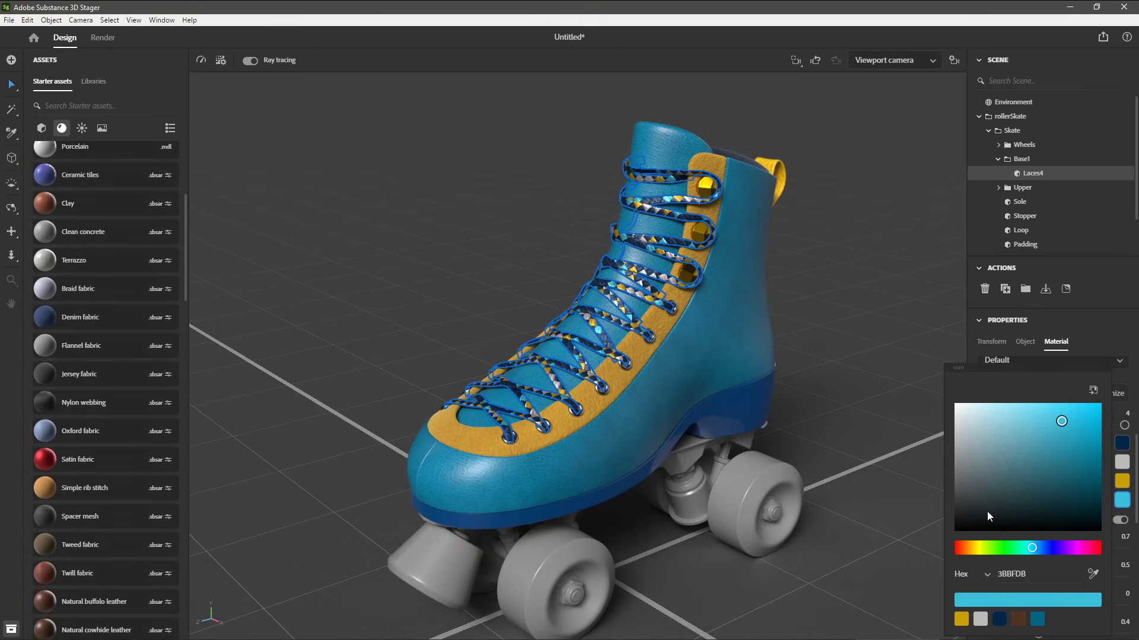
left_click(1039, 619)
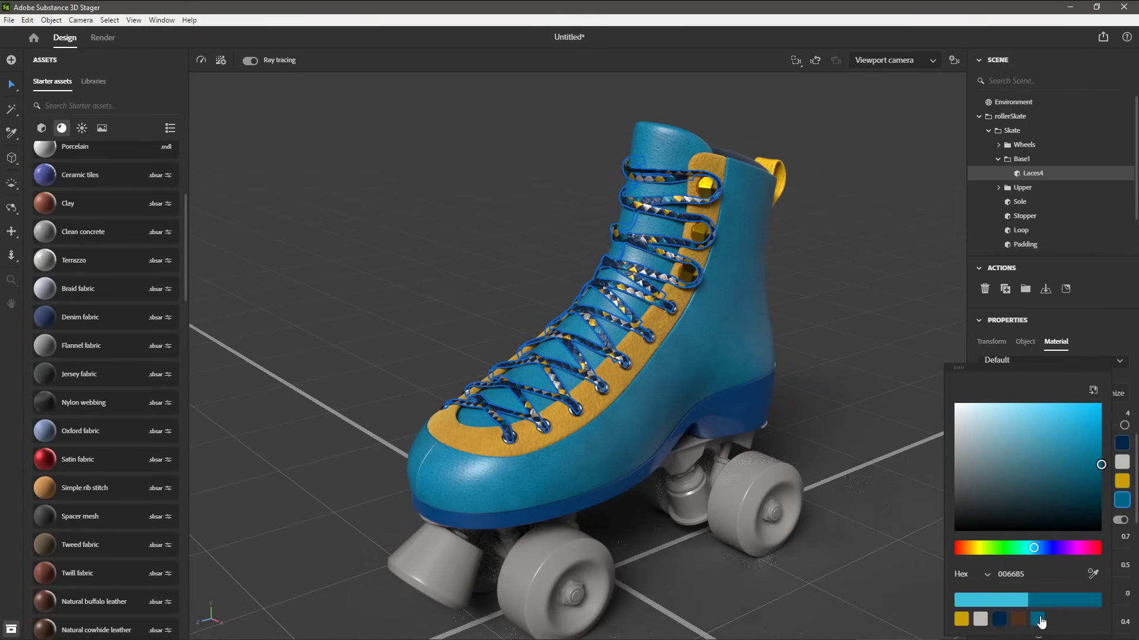
left_click(1098, 326)
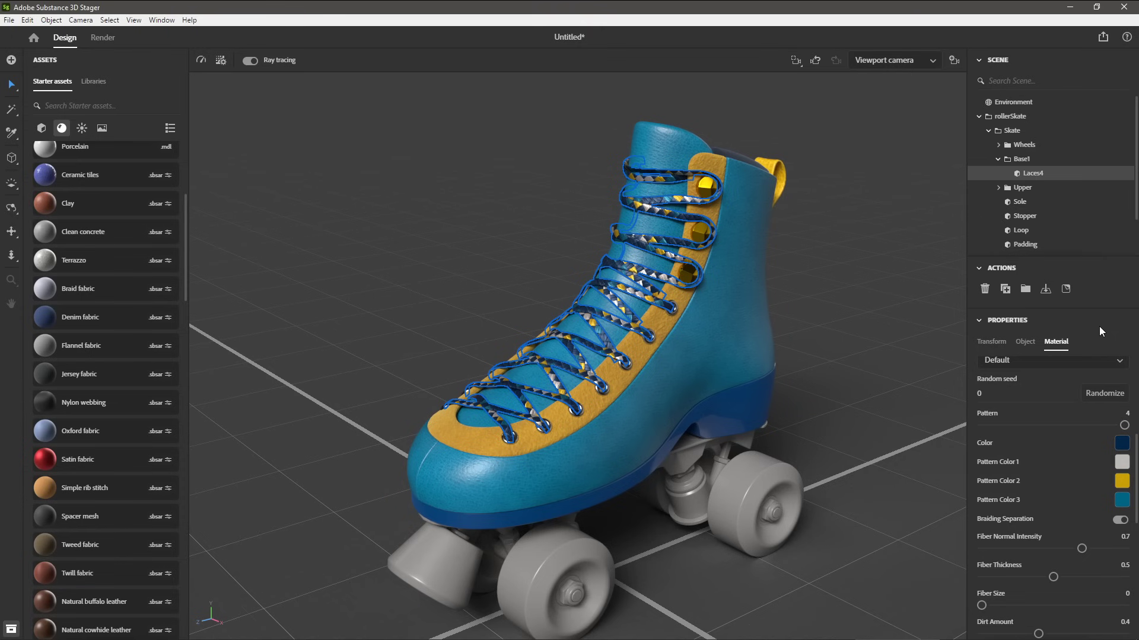
Find the basic Metal material, apply it to the truck plate under the boot and set its Roughness to 0.25
middle_click_drag(824, 409, 810, 398)
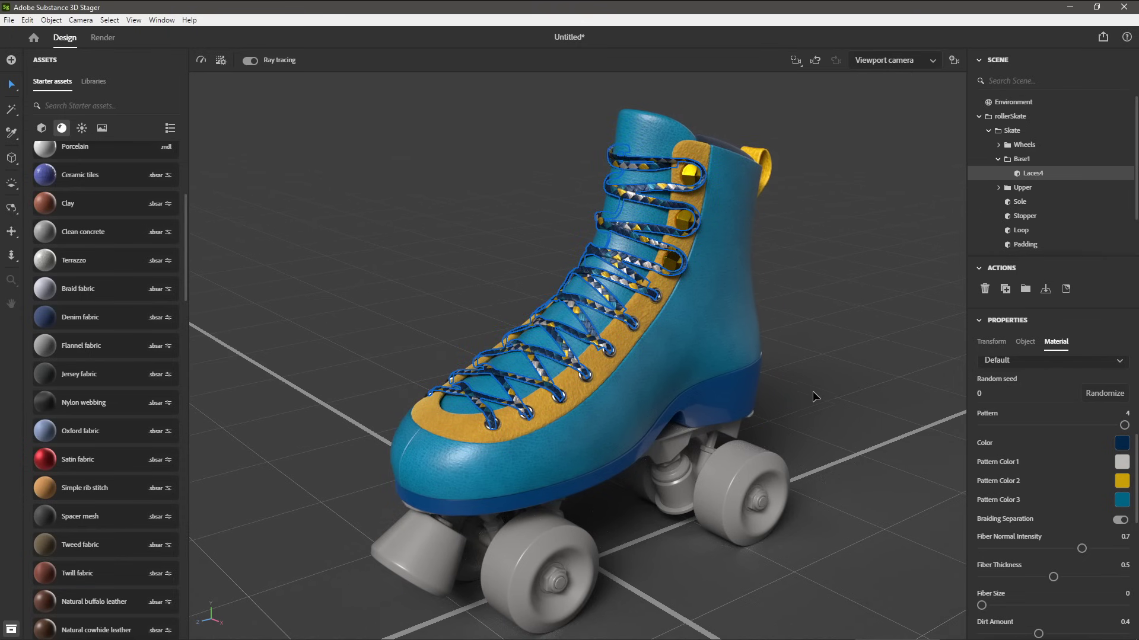
left_click_drag(803, 364, 834, 365, "alt")
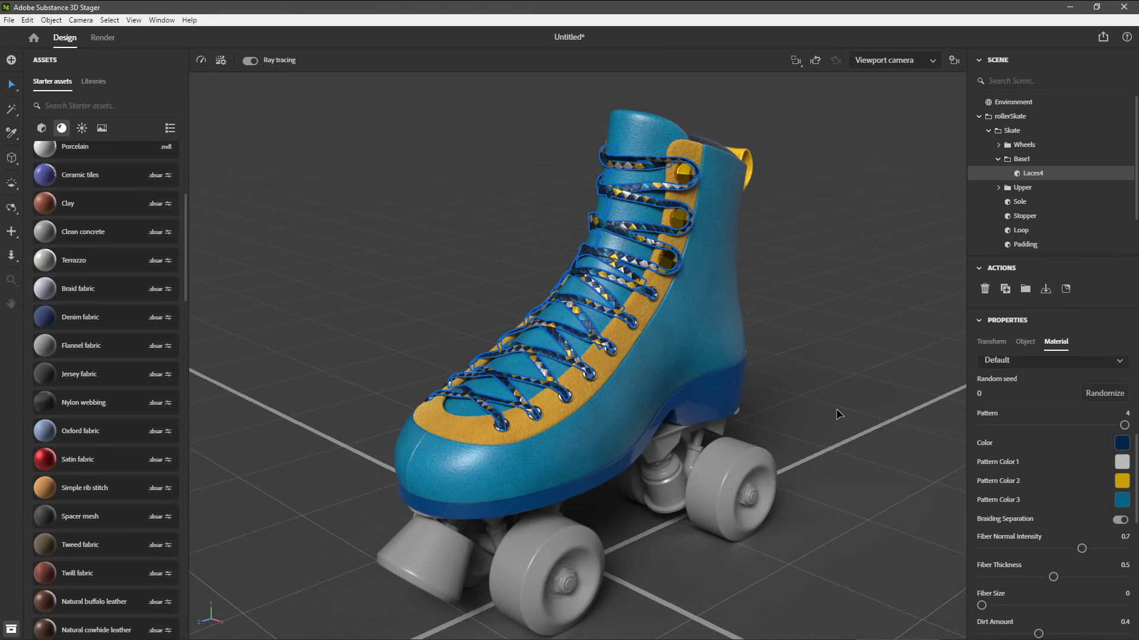
left_click_drag(821, 447, 787, 415, "alt")
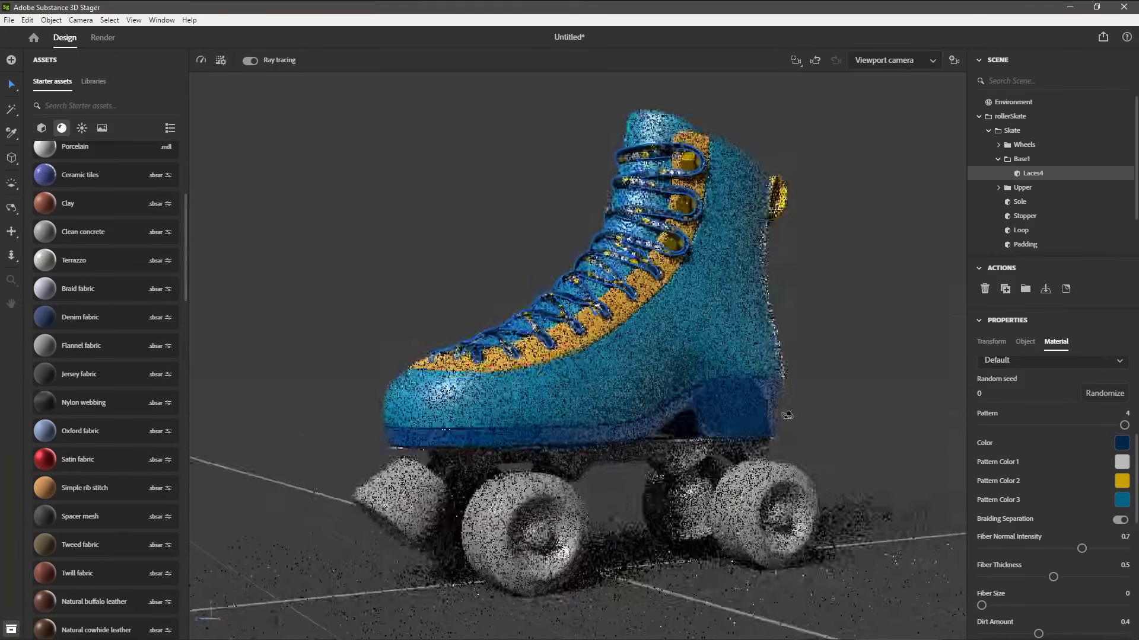
scroll(787, 415, "up", 3)
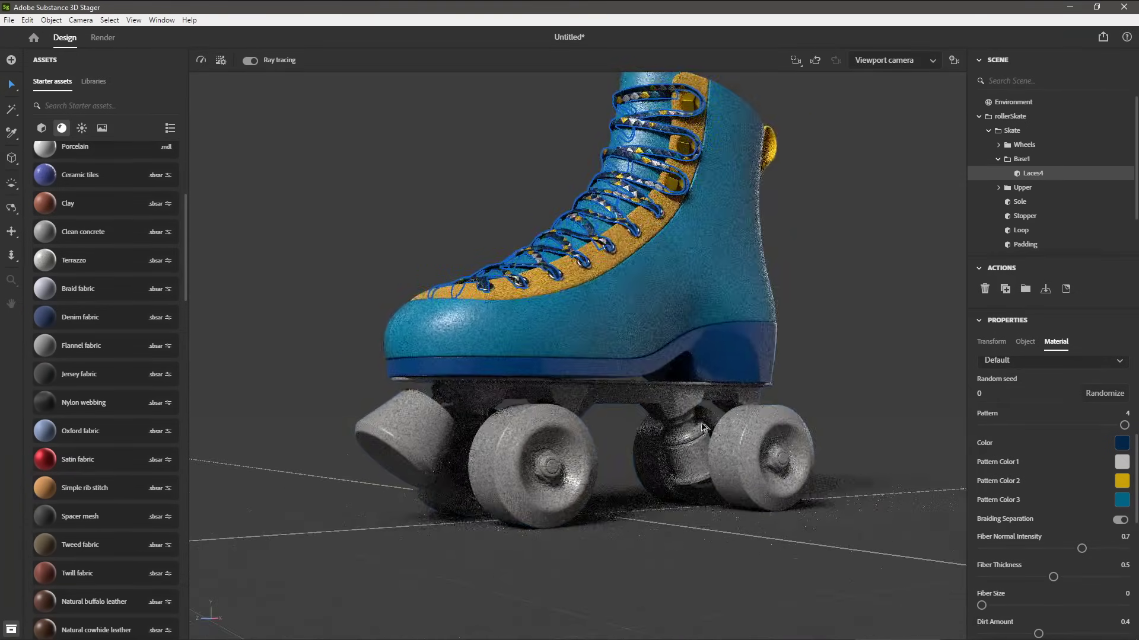
scroll(703, 427, "up", 3)
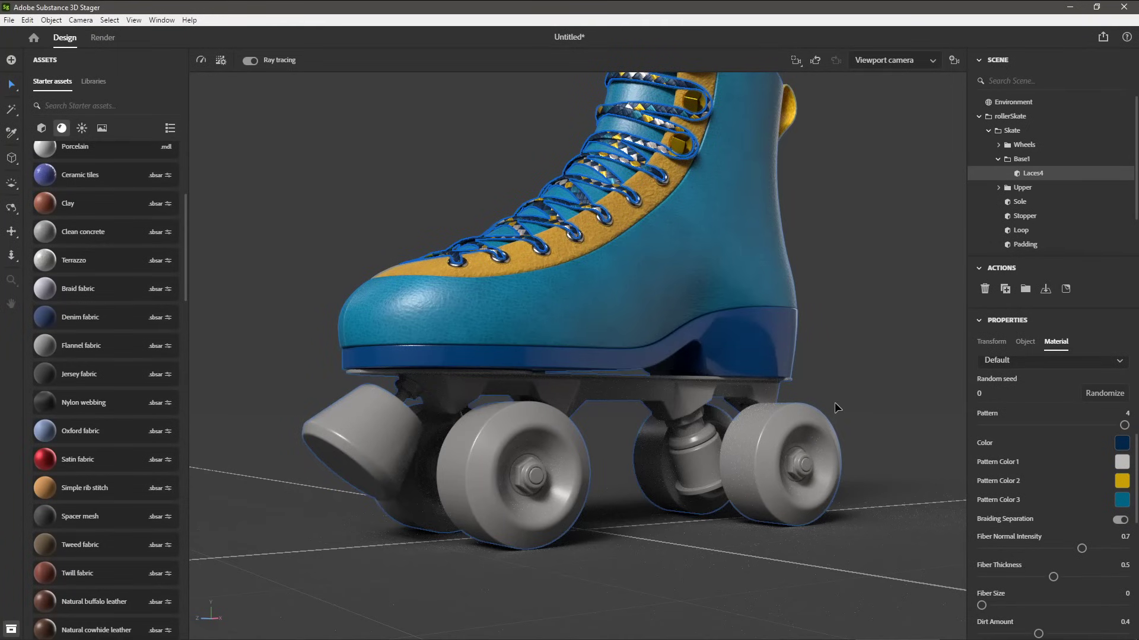
left_click_drag(837, 415, 835, 429, "alt")
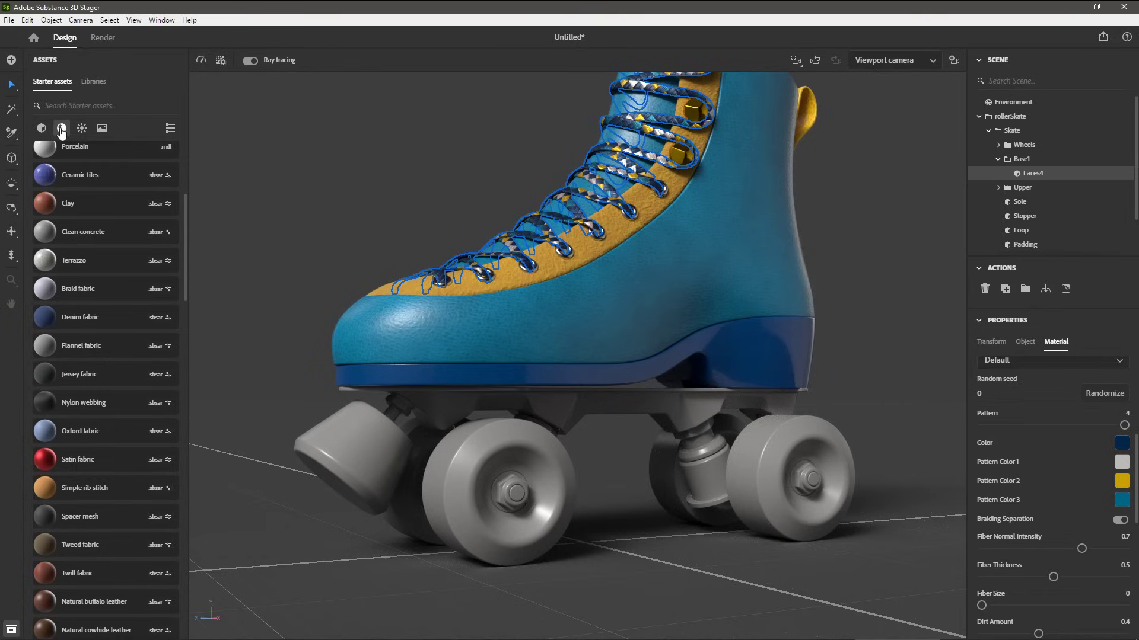
left_click(100, 108)
type("metal")
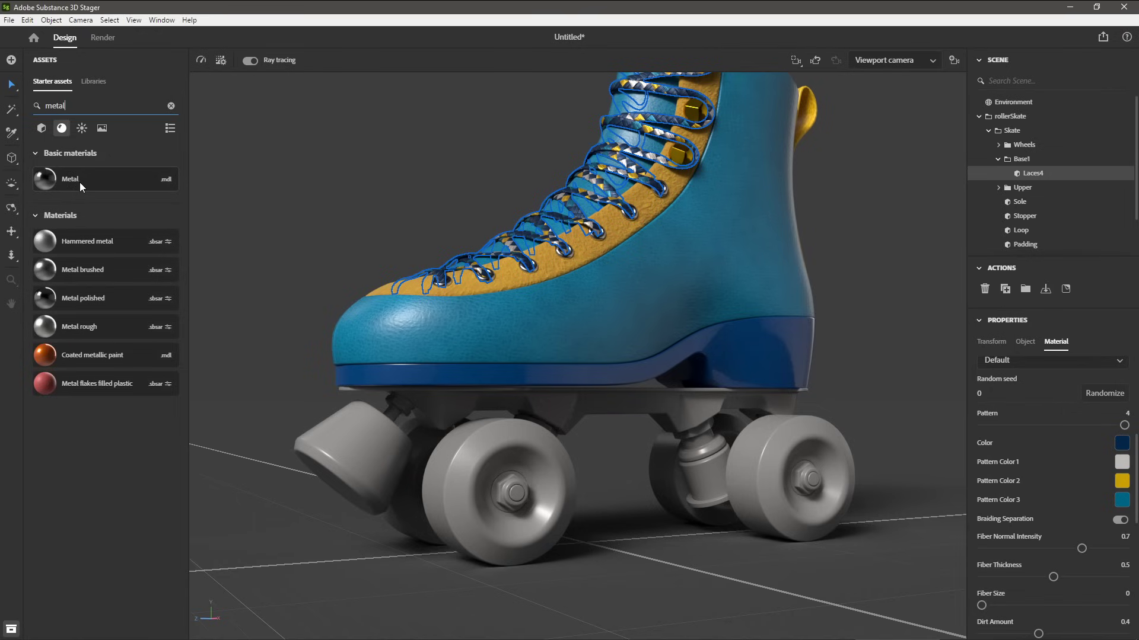
left_click_drag(79, 183, 636, 409)
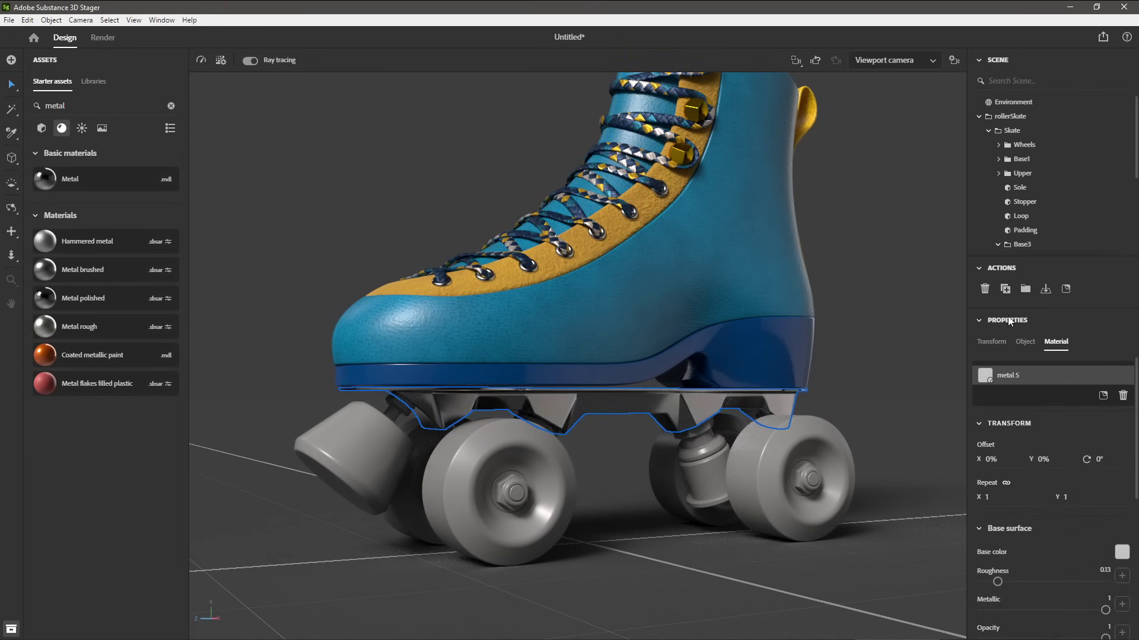
scroll(1054, 535, "down", 1)
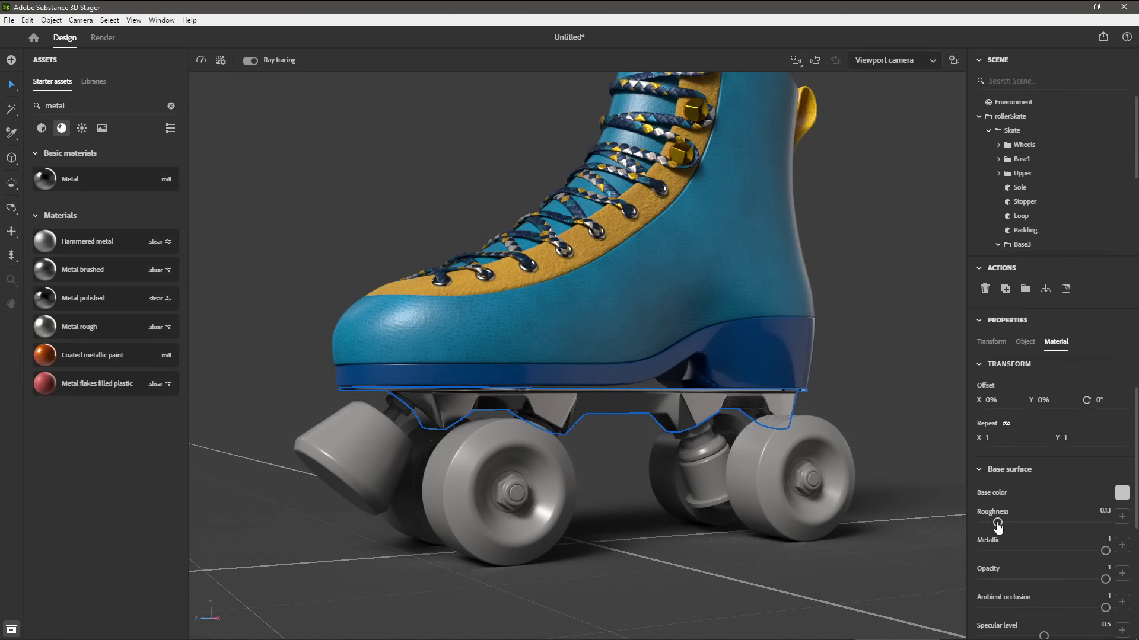
mouse_move(997, 526)
left_mouse_down()
mouse_move(1028, 525)
mouse_move(1013, 525)
left_mouse_up()
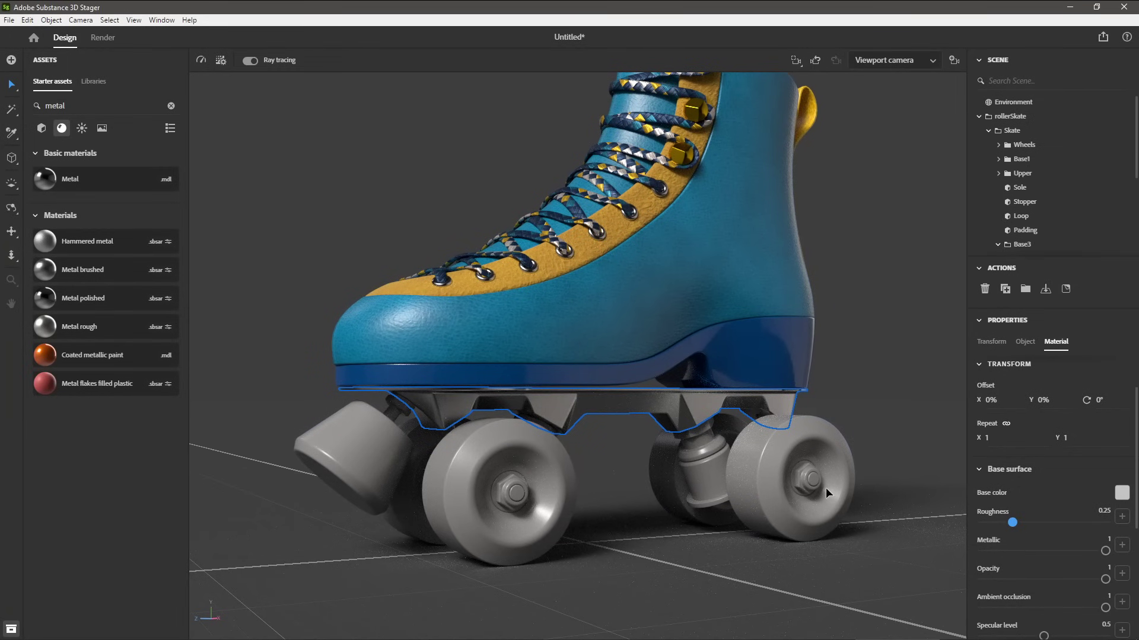
Sample the truck plate's metal and apply it to the nuts, bushing connectors and brackets around the wheels
scroll(825, 488, "up", 5)
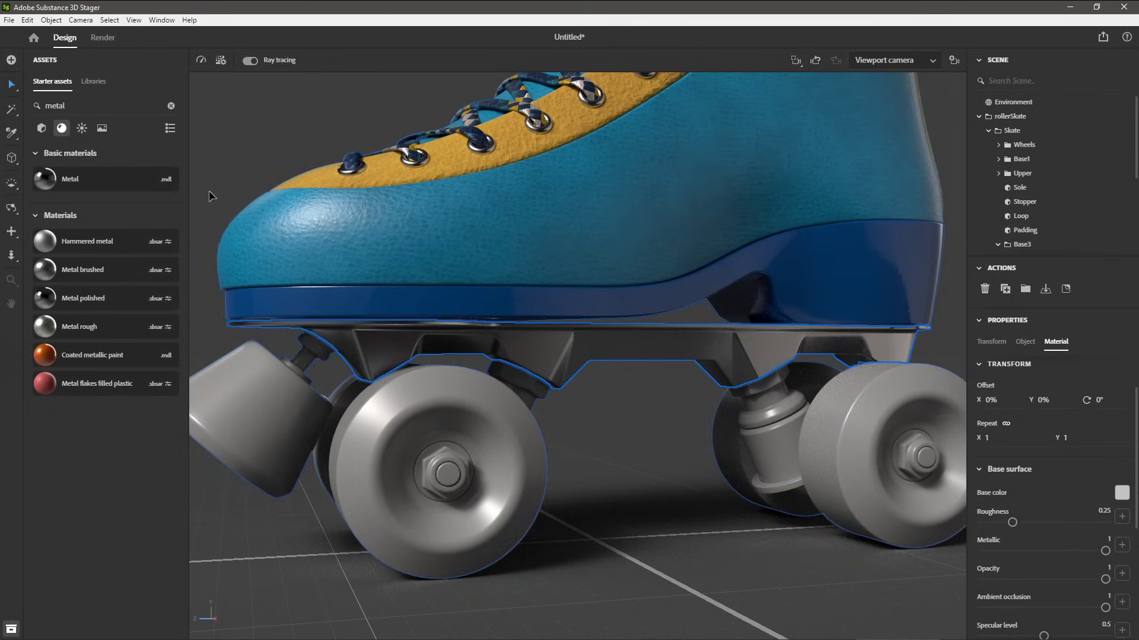
left_click(10, 136)
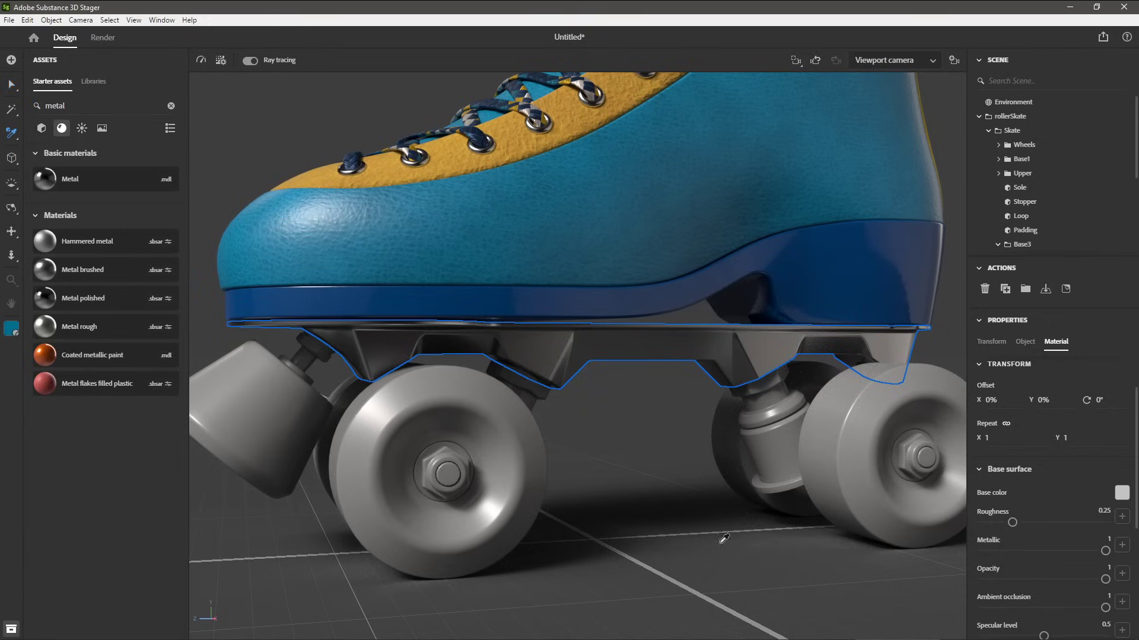
left_click(684, 343)
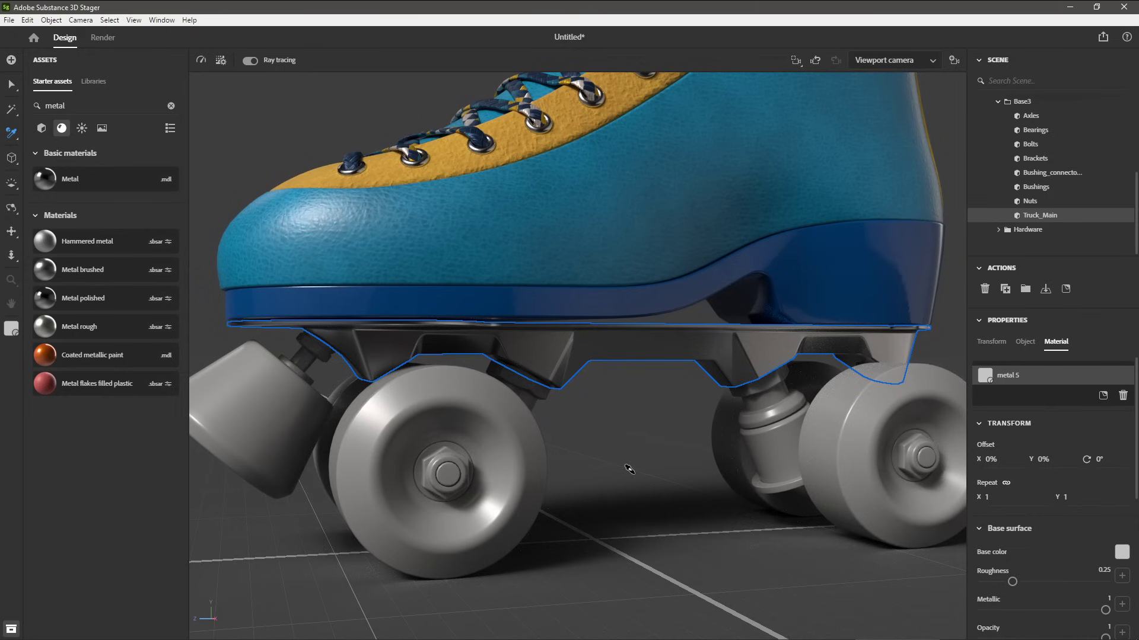
left_click(746, 384)
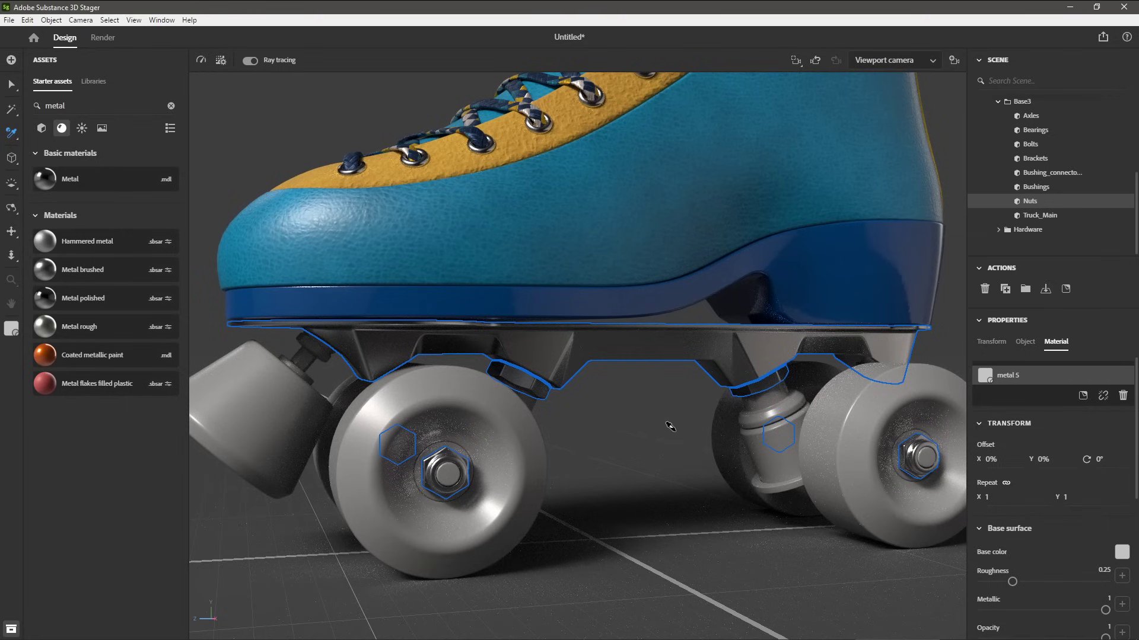
left_click(743, 415)
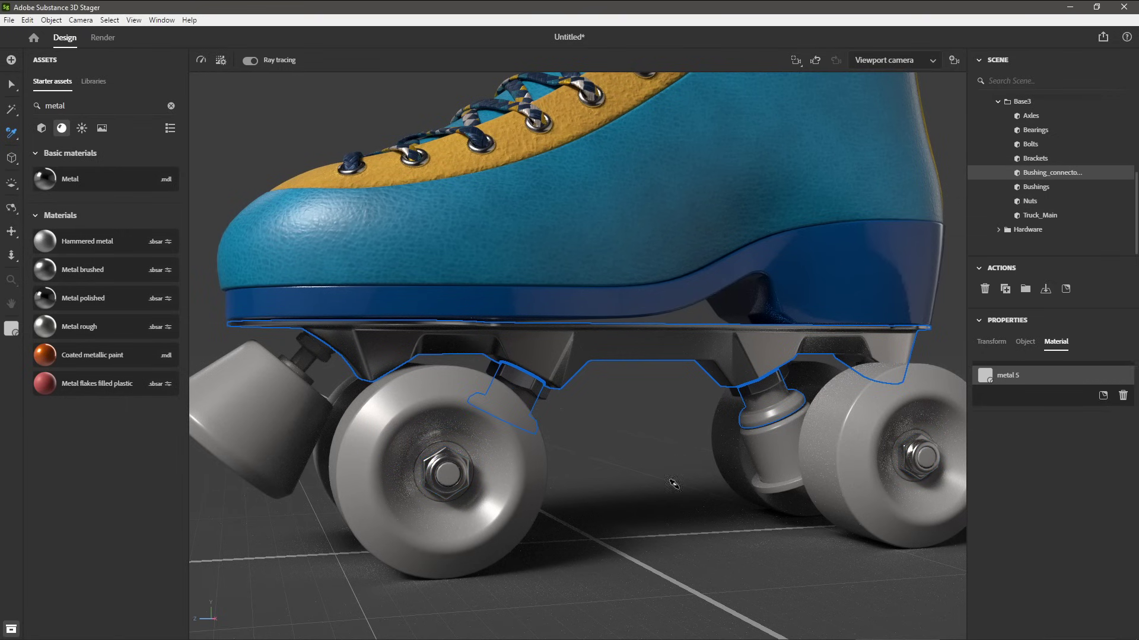
left_click(753, 480)
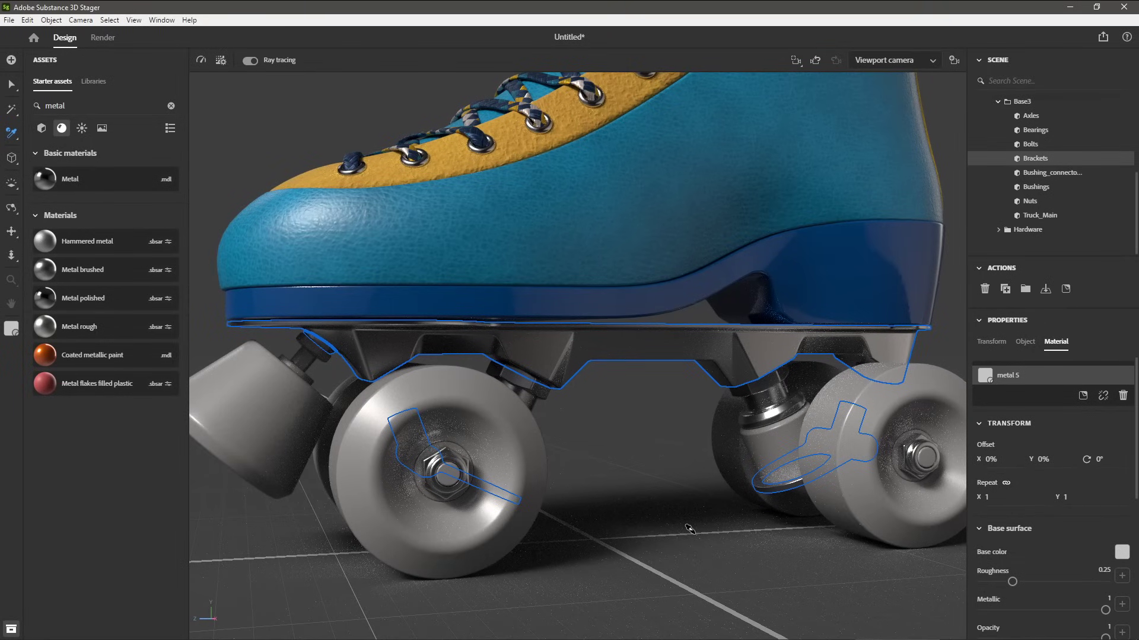
Apply the sampled metal to the axles and bolts, undo the last application and stop sampling
left_click_drag(335, 544, 591, 494, "alt")
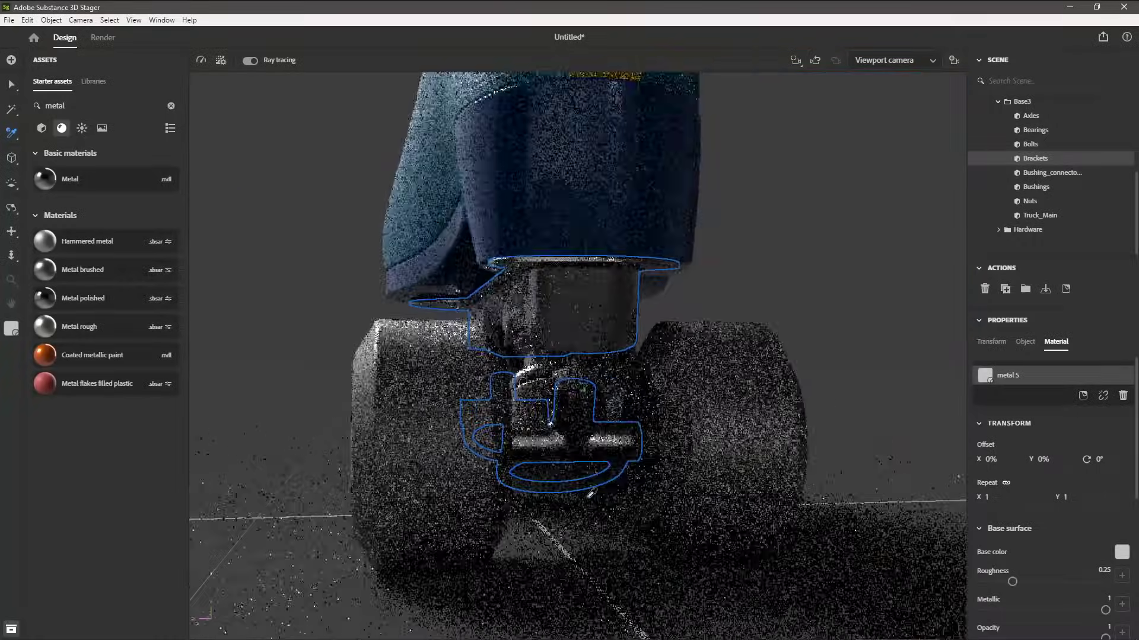
left_click(645, 430)
mouse_move(646, 430)
left_mouse_down("alt")
mouse_move(628, 541)
mouse_move(516, 513)
left_mouse_up("alt")
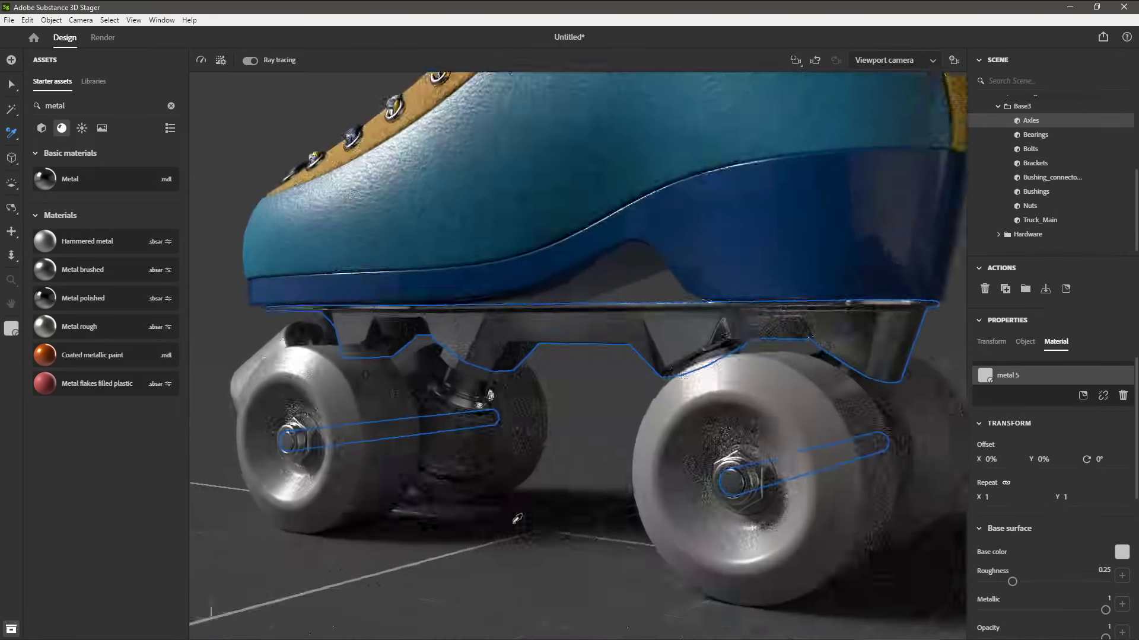
scroll(636, 530, "up", 5)
scroll(636, 529, "down", 4)
left_click_drag(636, 529, 705, 509, "alt")
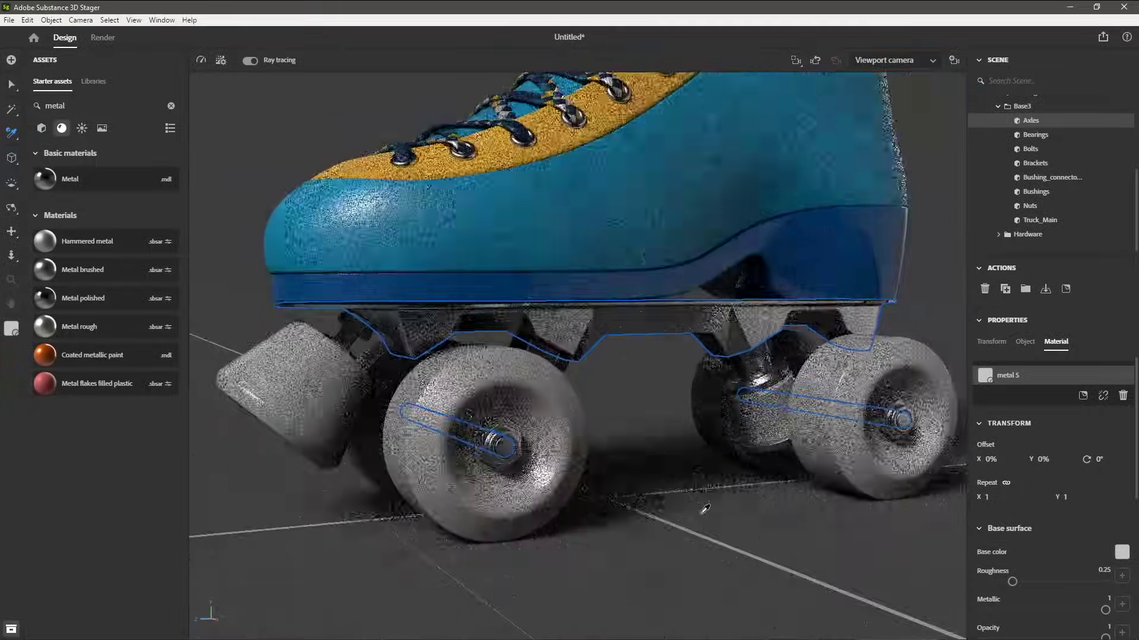
left_click(354, 322)
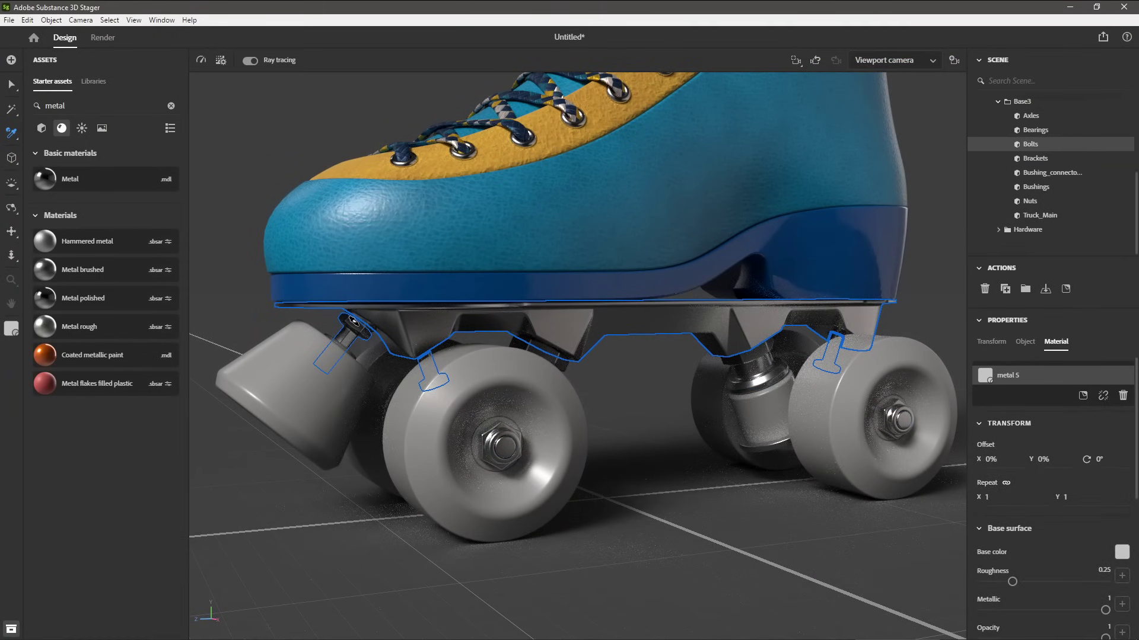
key("ctrl+z")
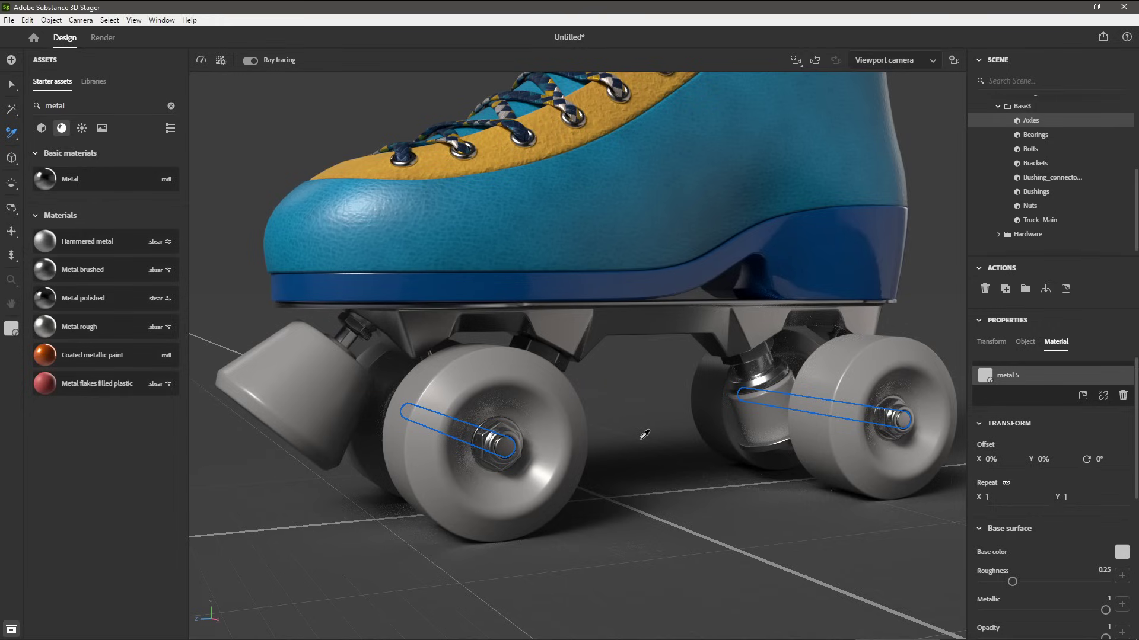
key("Escape")
Search the starter materials for "soft" and apply Soft plastic to the front left wheel
left_click(89, 103)
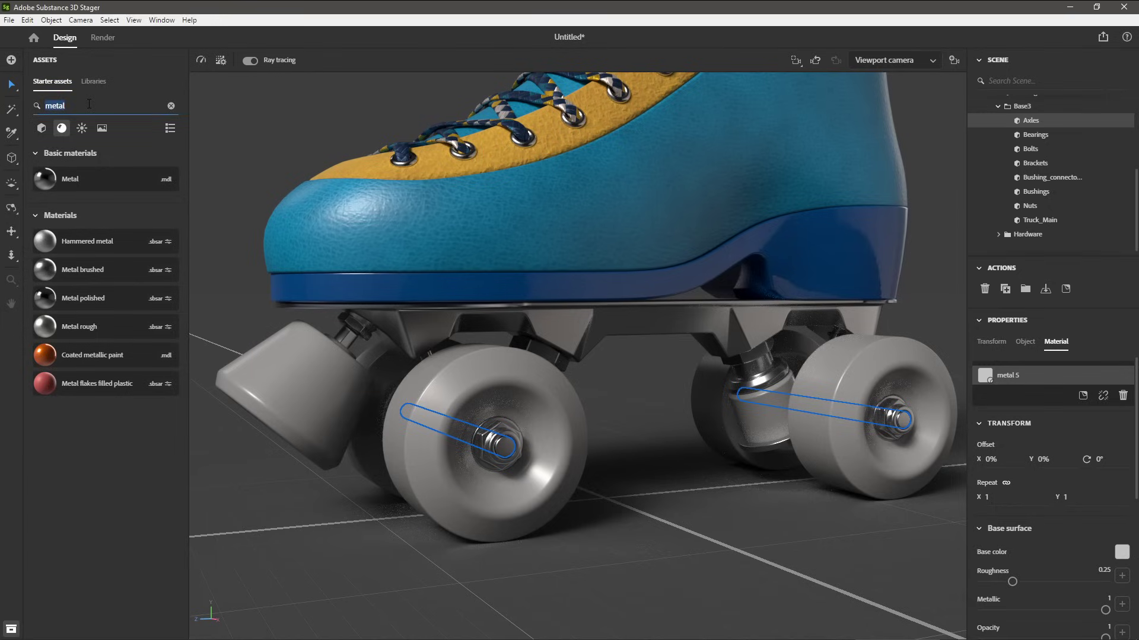
type("soft")
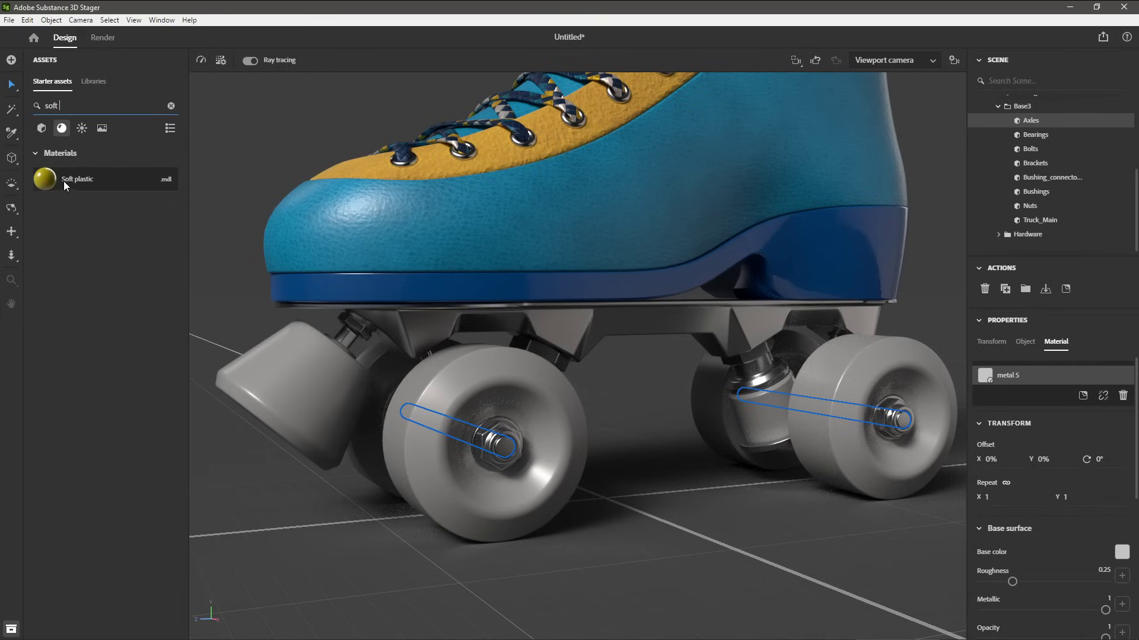
left_click_drag(65, 183, 105, 313)
left_click_drag(371, 541, 442, 385)
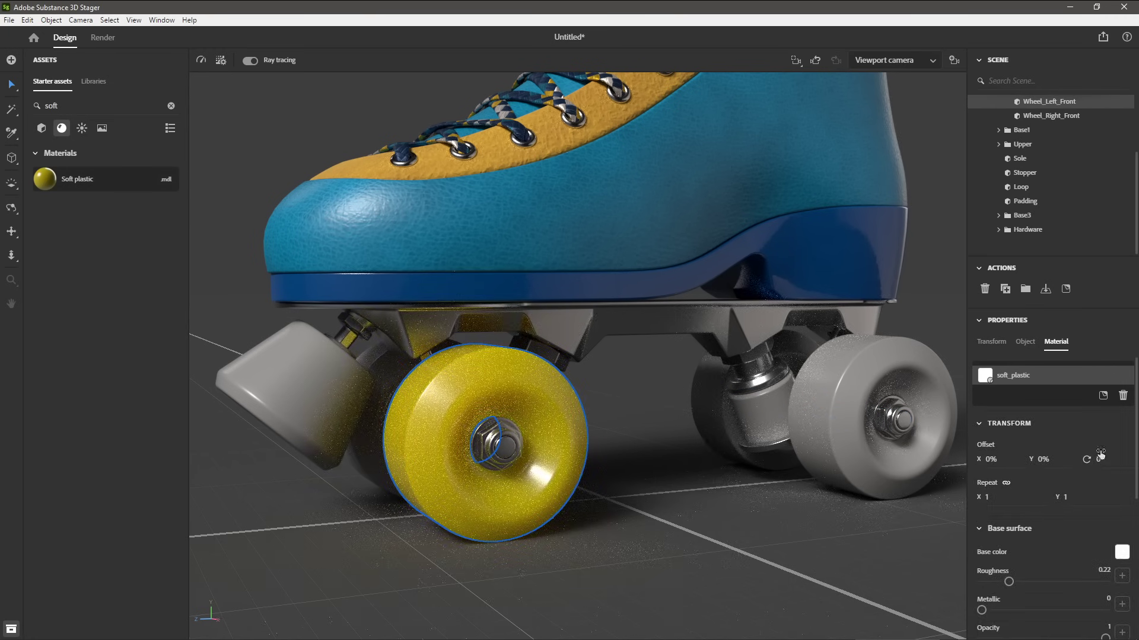
Expand the Interior and Subsurface scattering settings of the front left wheel's soft plastic
scroll(1105, 439, "down", 4)
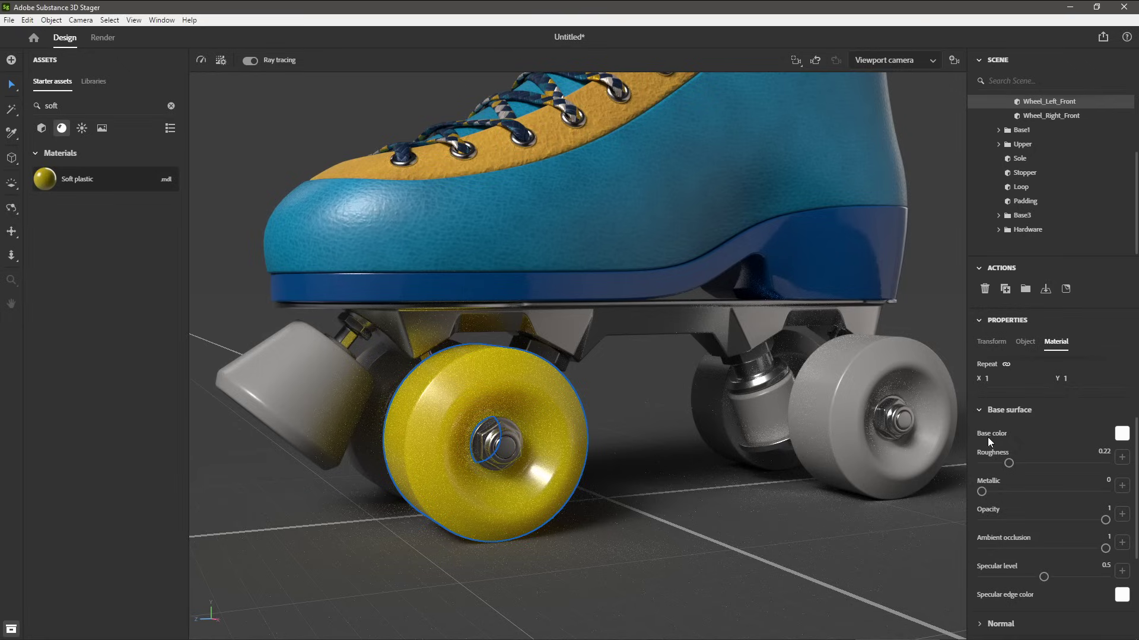
scroll(1032, 446, "down", 5)
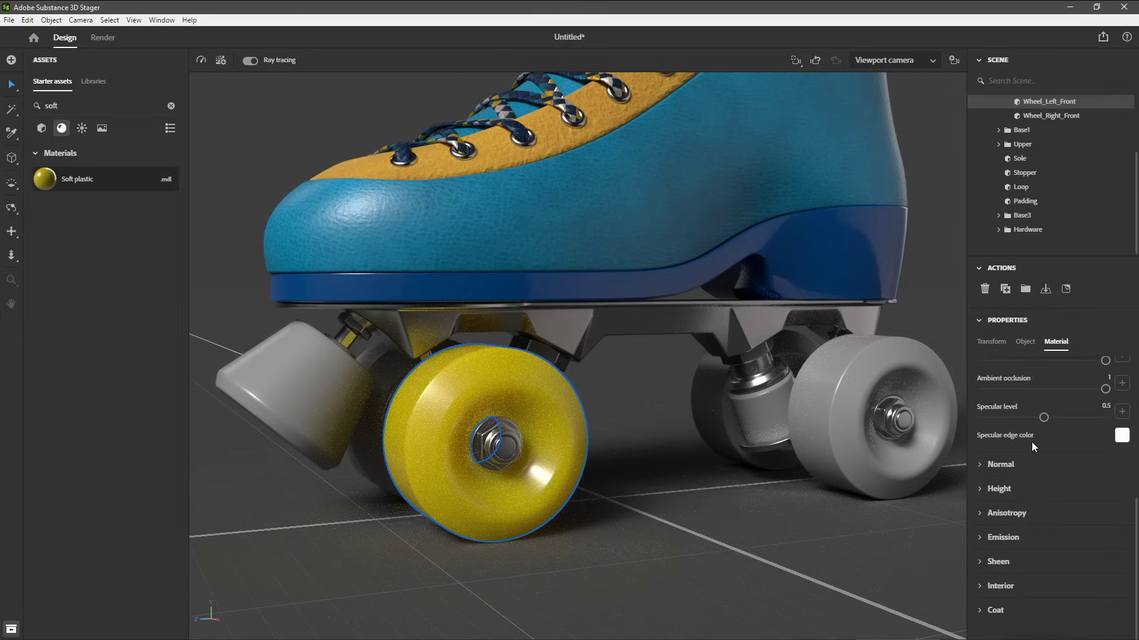
left_click(981, 590)
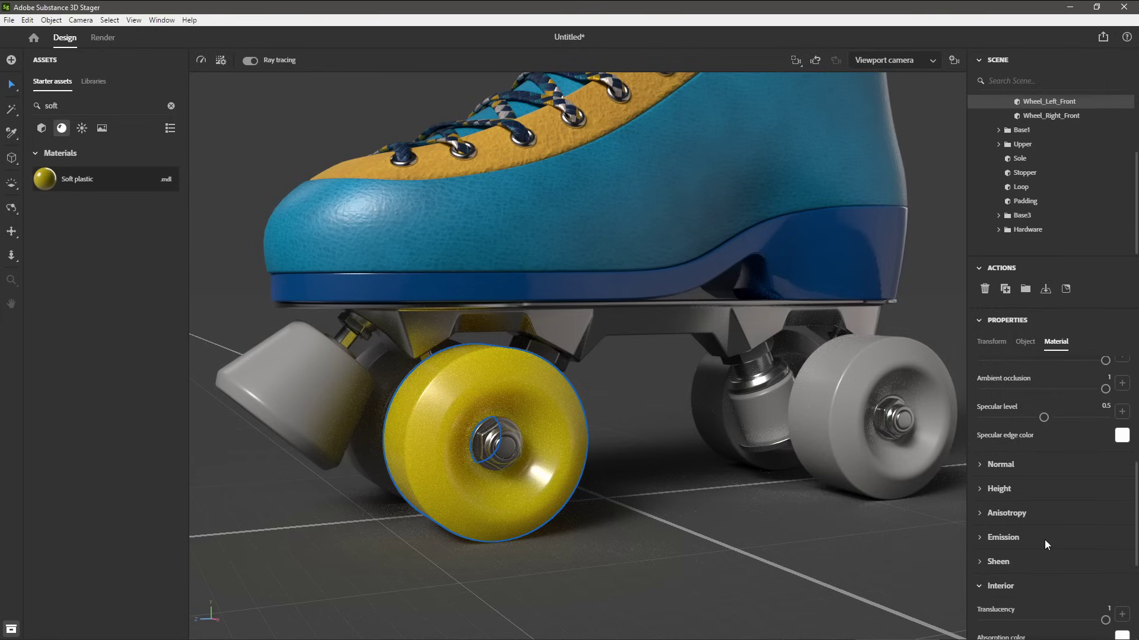
scroll(1048, 485, "down", 3)
scroll(1048, 485, "down", 2)
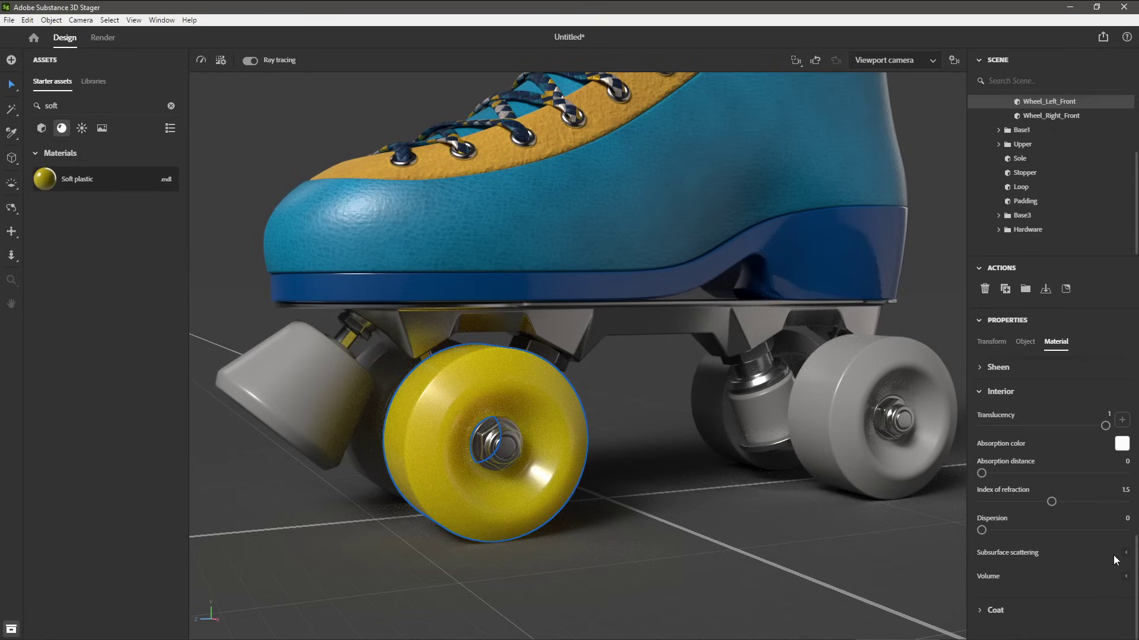
left_click(1125, 554)
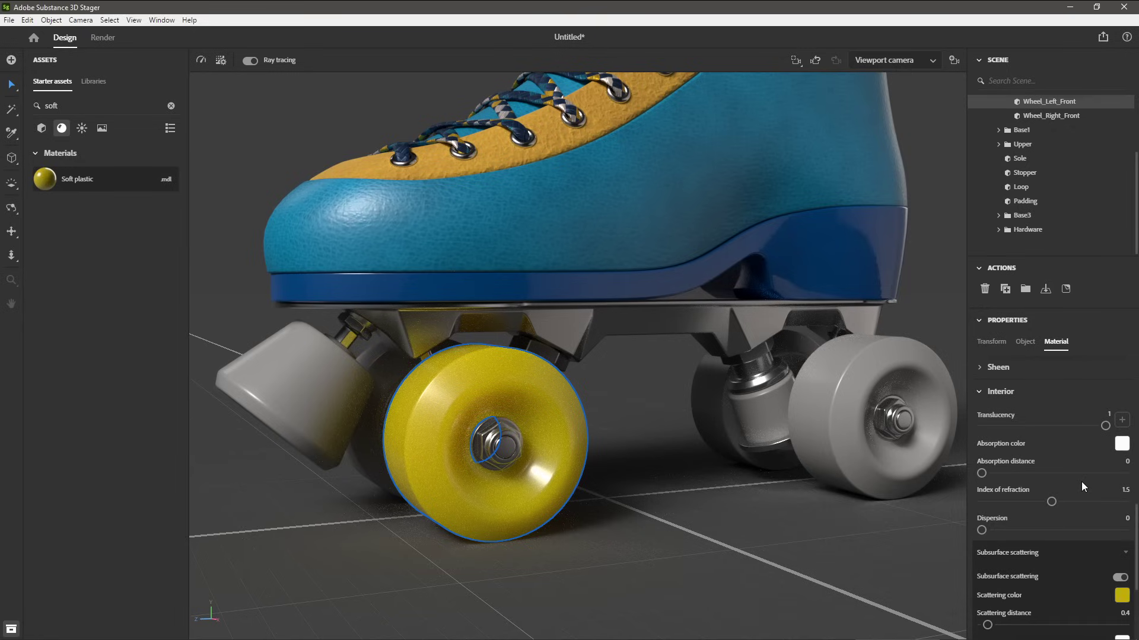
scroll(1081, 482, "down", 2)
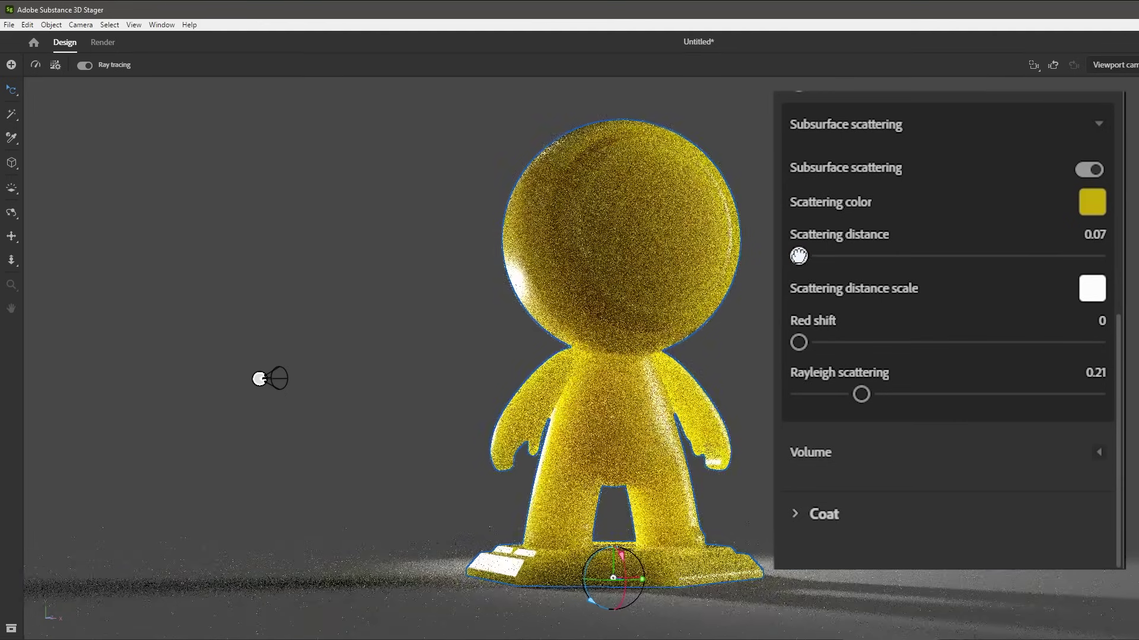
Set the yellow figure's subsurface Scattering distance to 0.51
left_click_drag(798, 255, 813, 256)
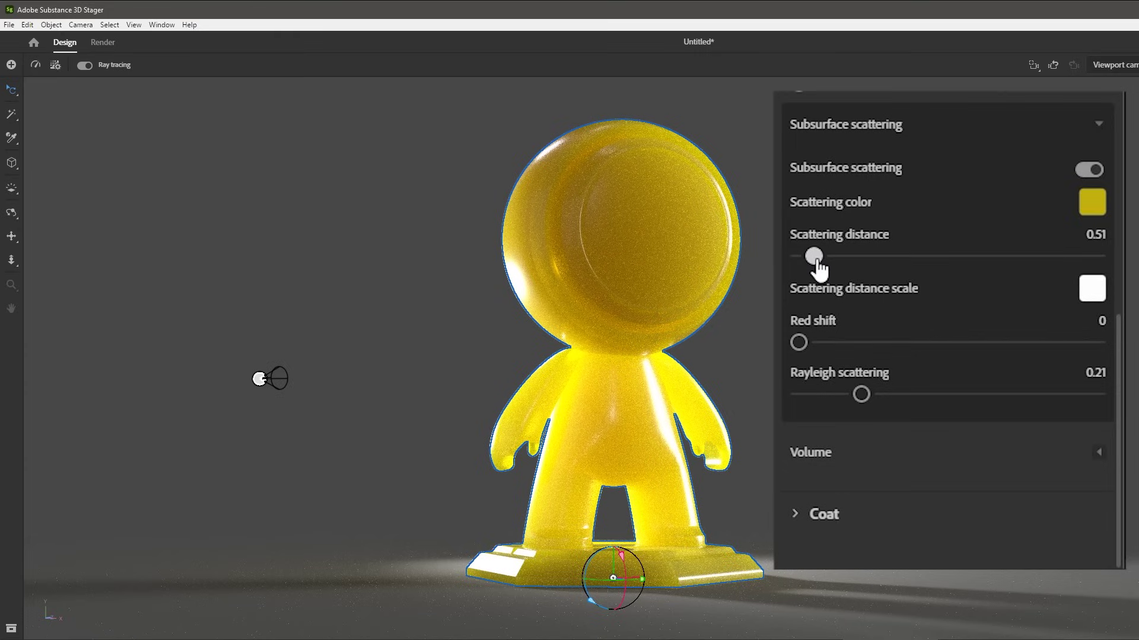
left_click(815, 257)
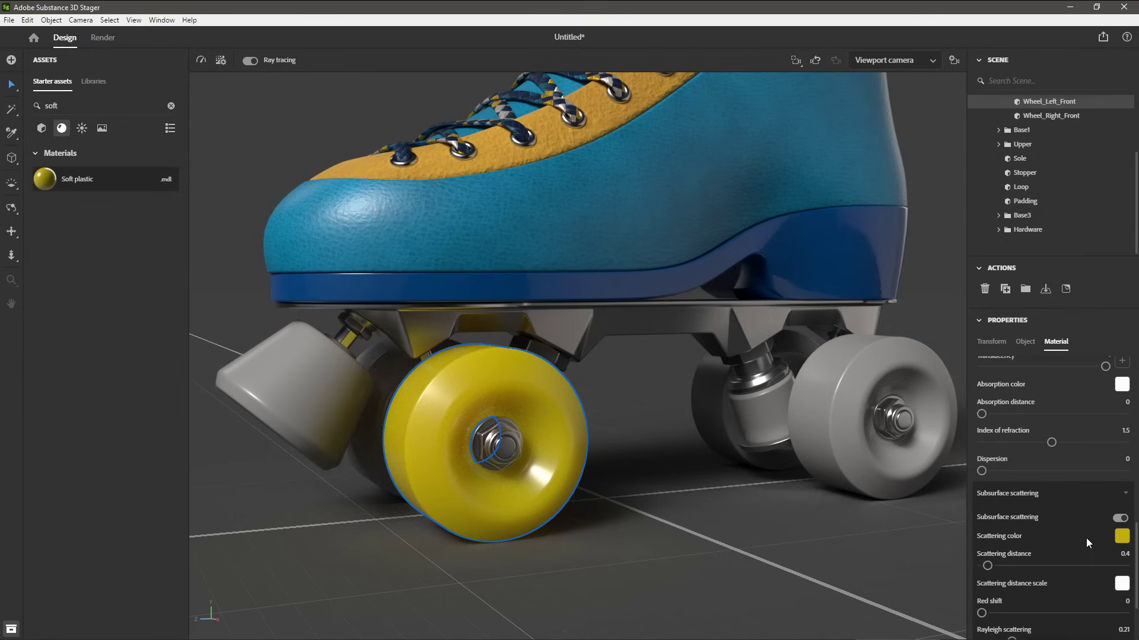
Set the front left wheel's subsurface Scattering color to the saved golden swatch CBA006
left_click(1121, 537)
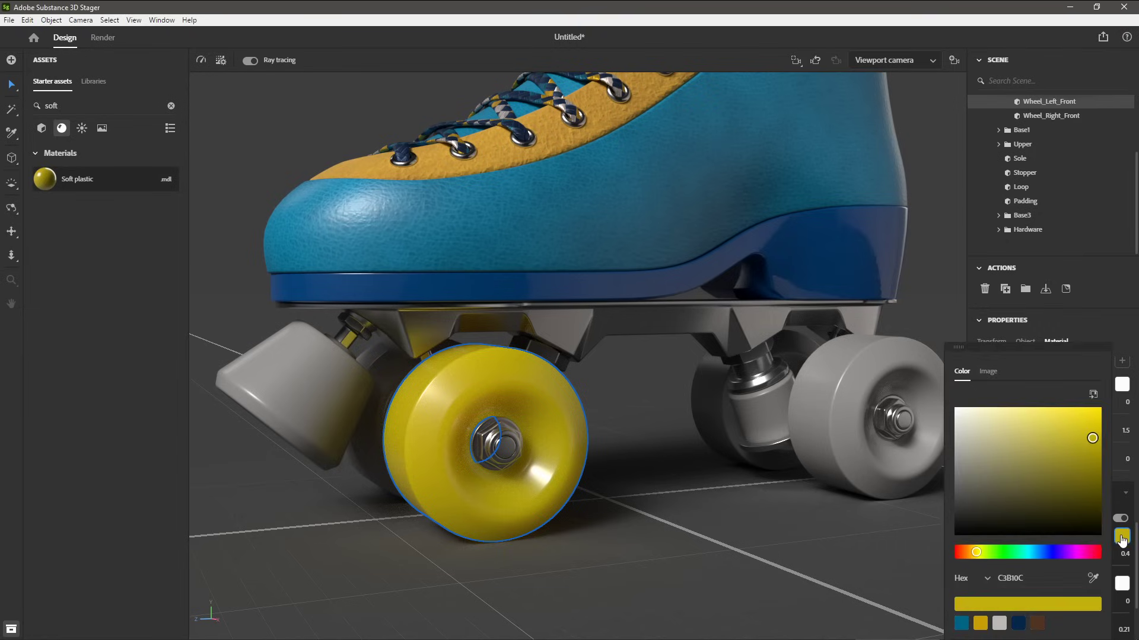
left_click(980, 624)
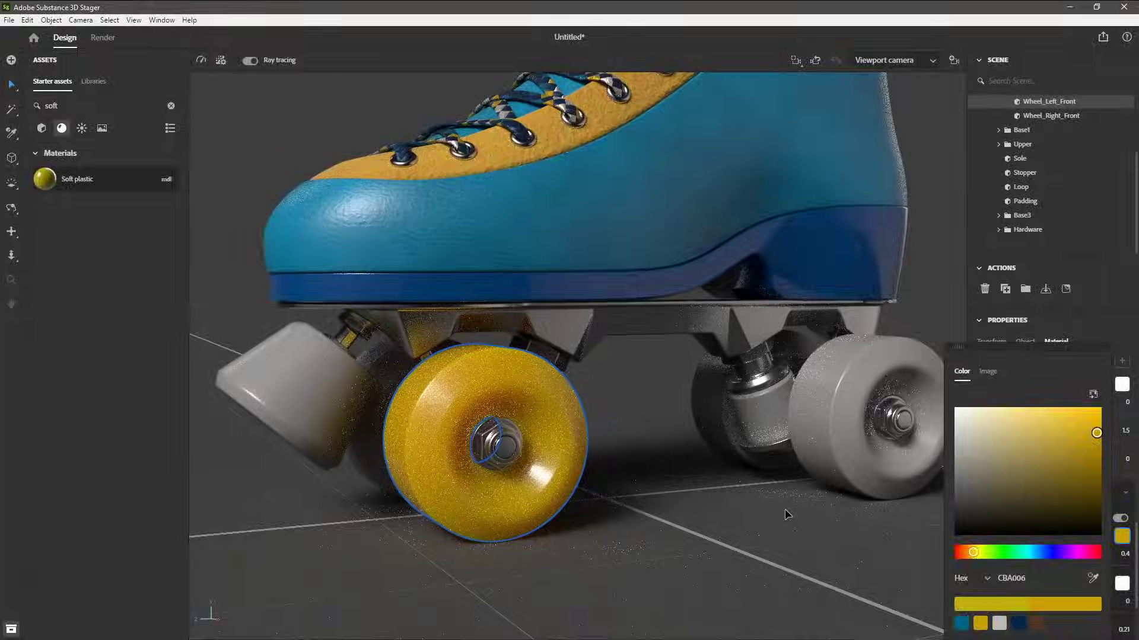
left_click(757, 529)
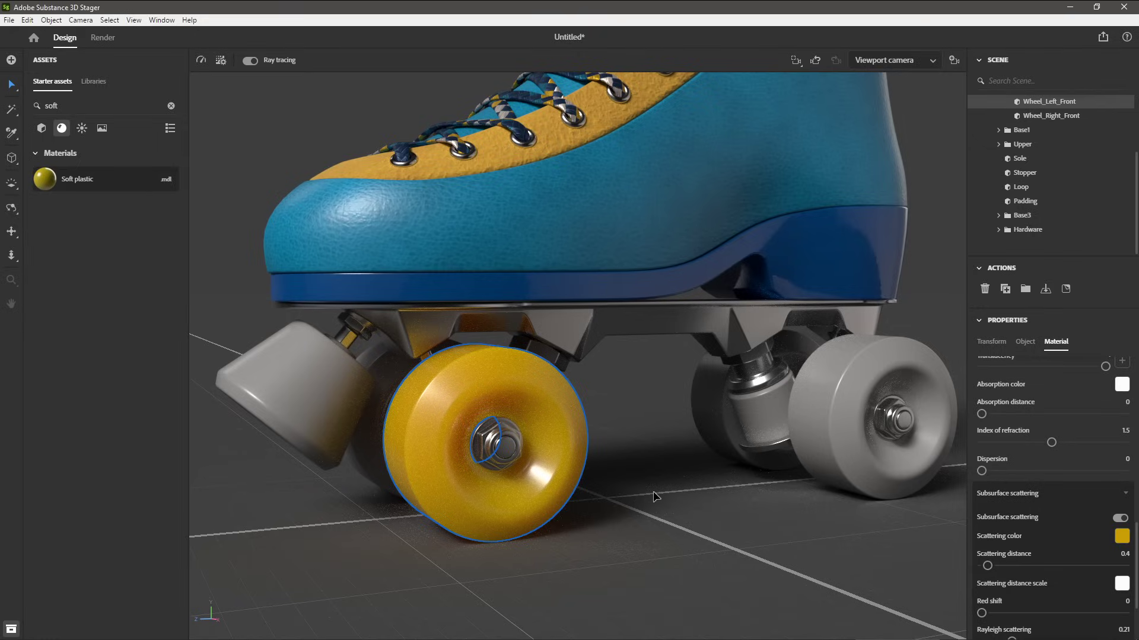
Sample the front left wheel's soft plastic, apply it to the other wheels, rear bushing and toe stopper, and stop sampling
key("i")
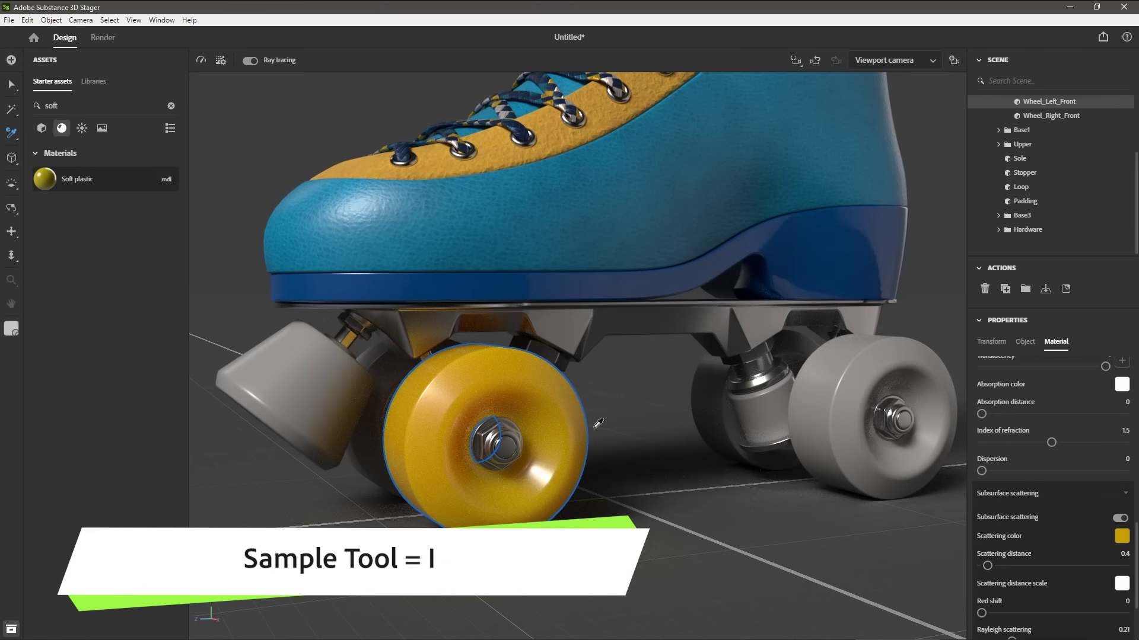
left_click(551, 382)
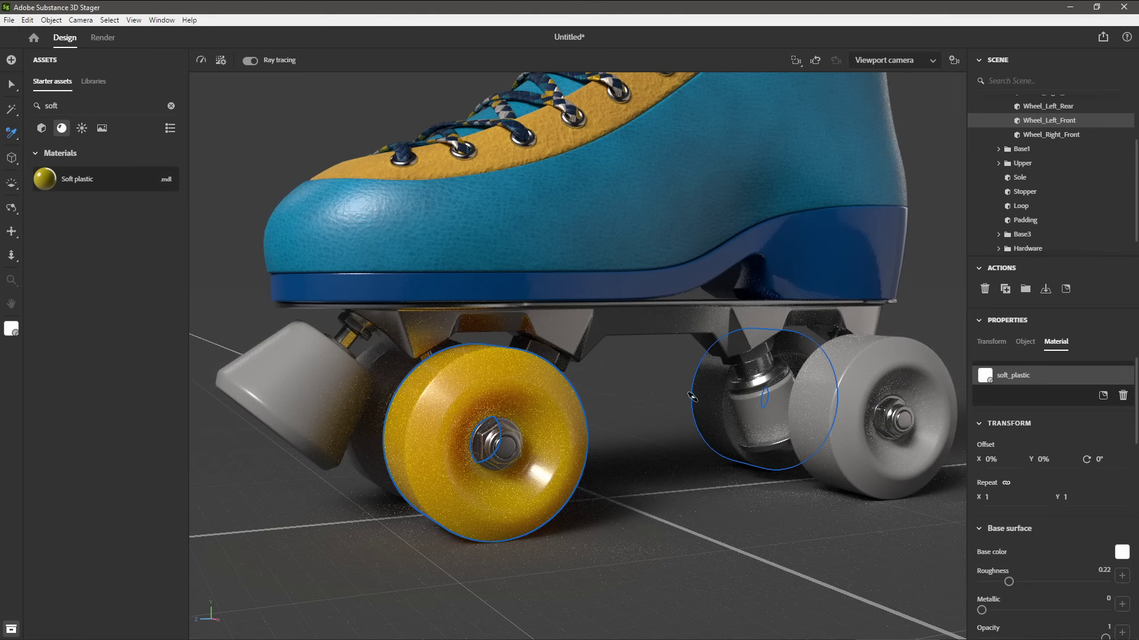
left_click(709, 388)
left_click(840, 469)
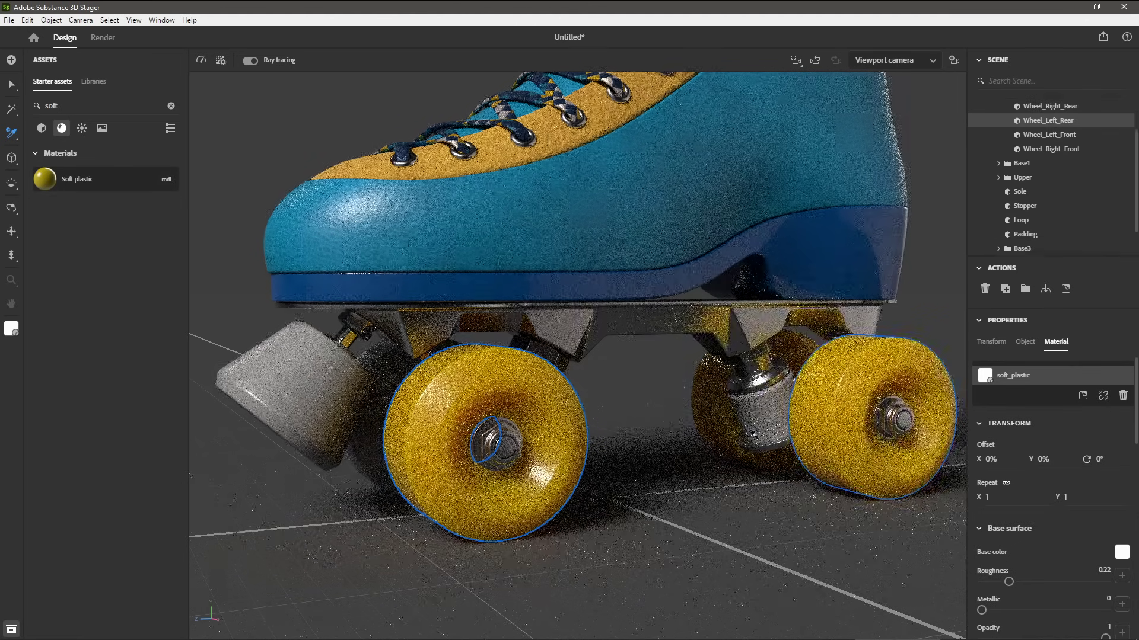
left_click(285, 386)
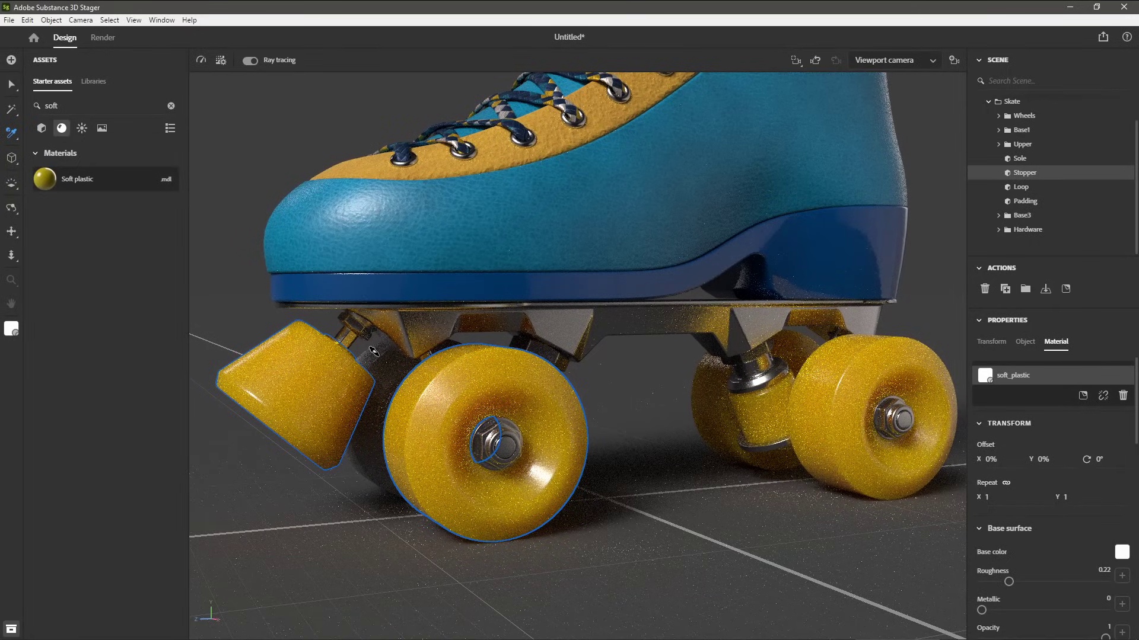
left_click(374, 355)
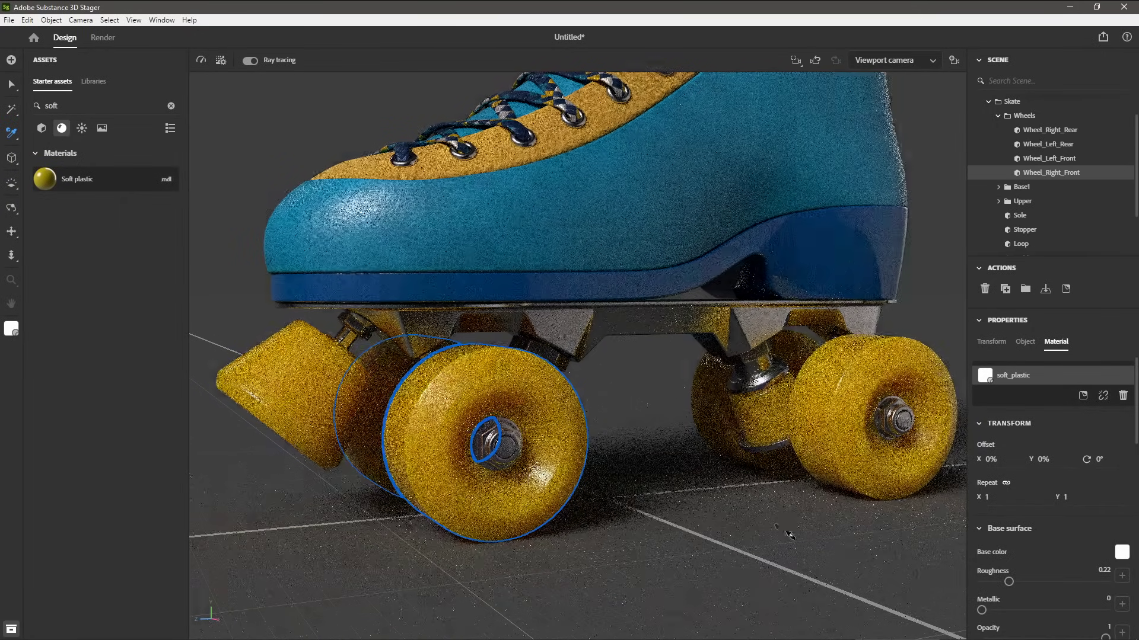
key("Escape")
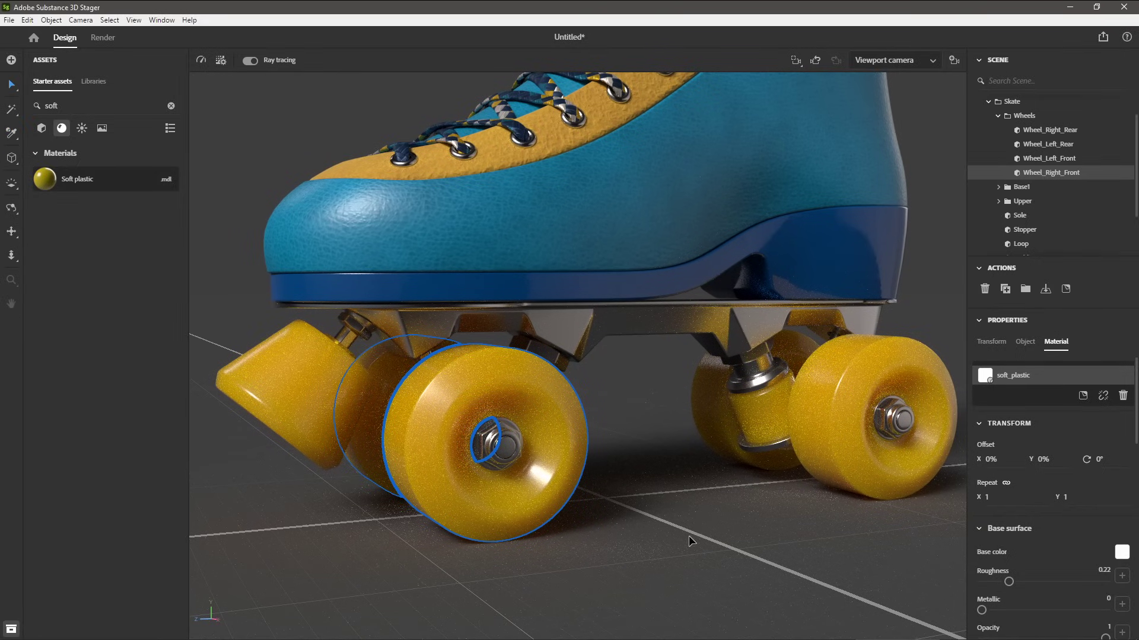
Place the Roller Skate flame logo as a decal graphic on the left side of the boot's upper
scroll(689, 536, "down", 5)
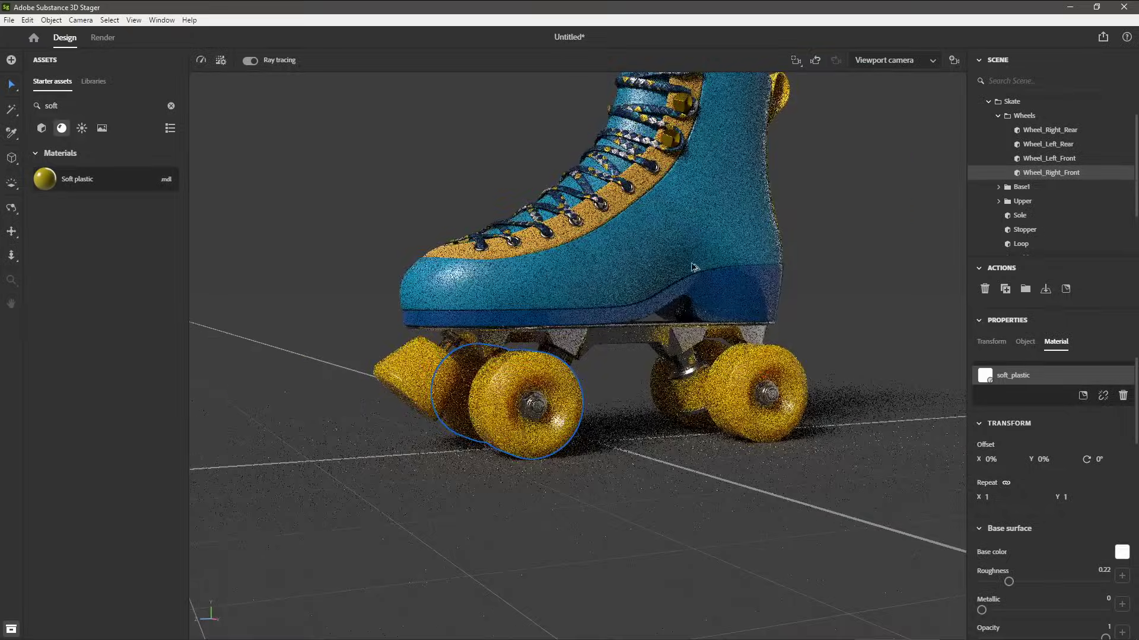
left_click_drag(693, 267, 728, 366)
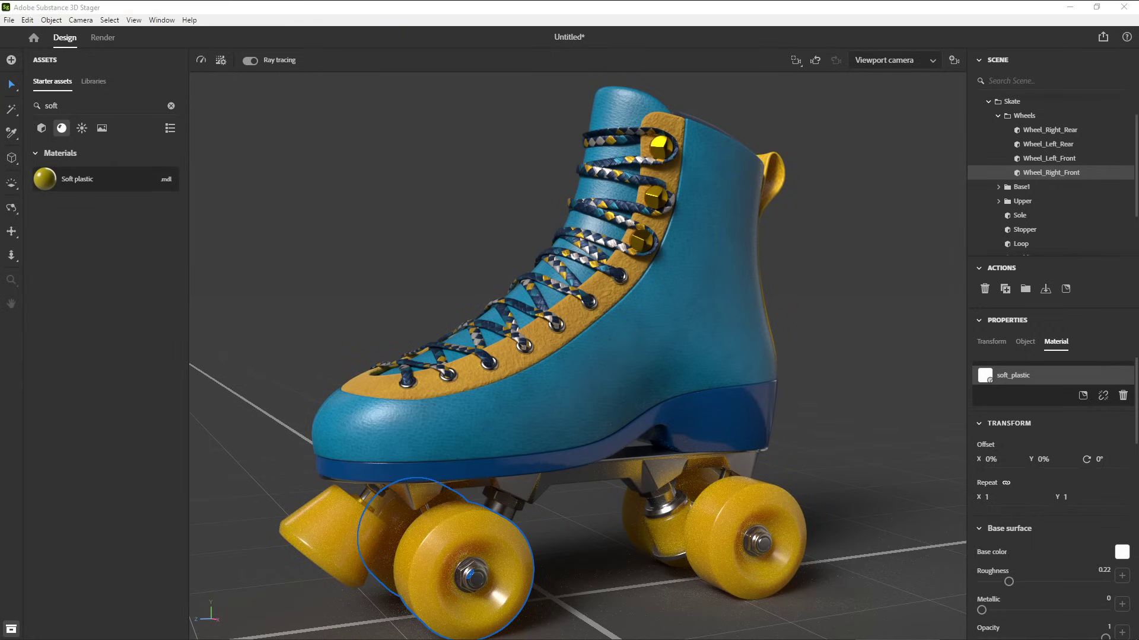
left_click_drag(1136, 234, 715, 265)
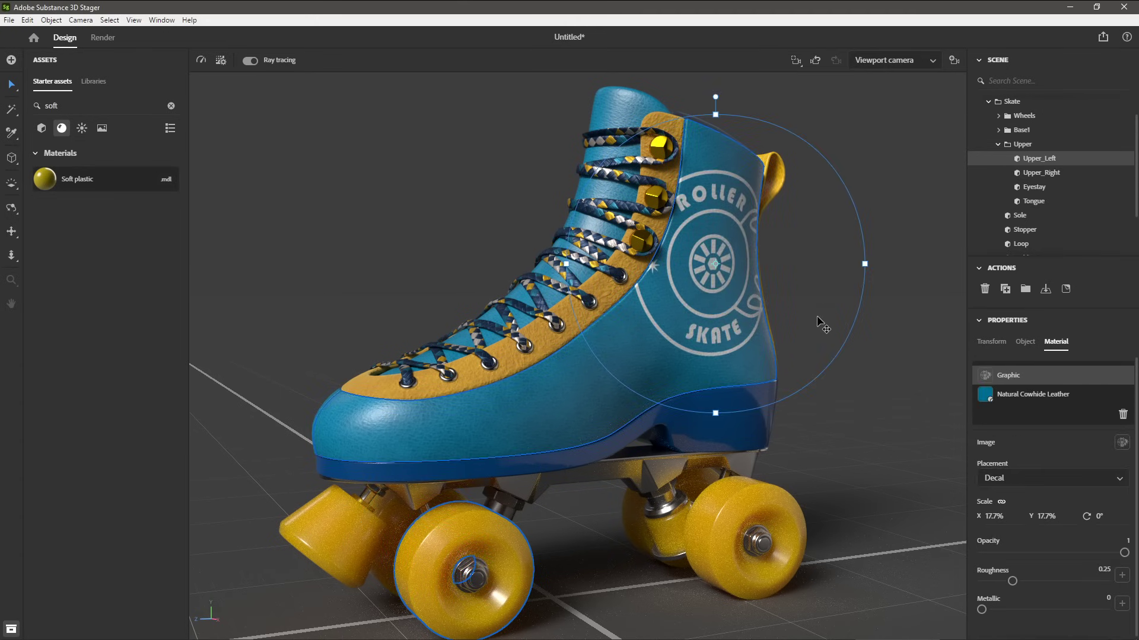
Turn off ray tracing while sizing the logo decal to 9.9% scale near the heel, and rotate it to -1°
mouse_move(816, 315)
left_mouse_down("alt")
mouse_move(737, 294)
mouse_move(760, 244)
left_mouse_up("alt")
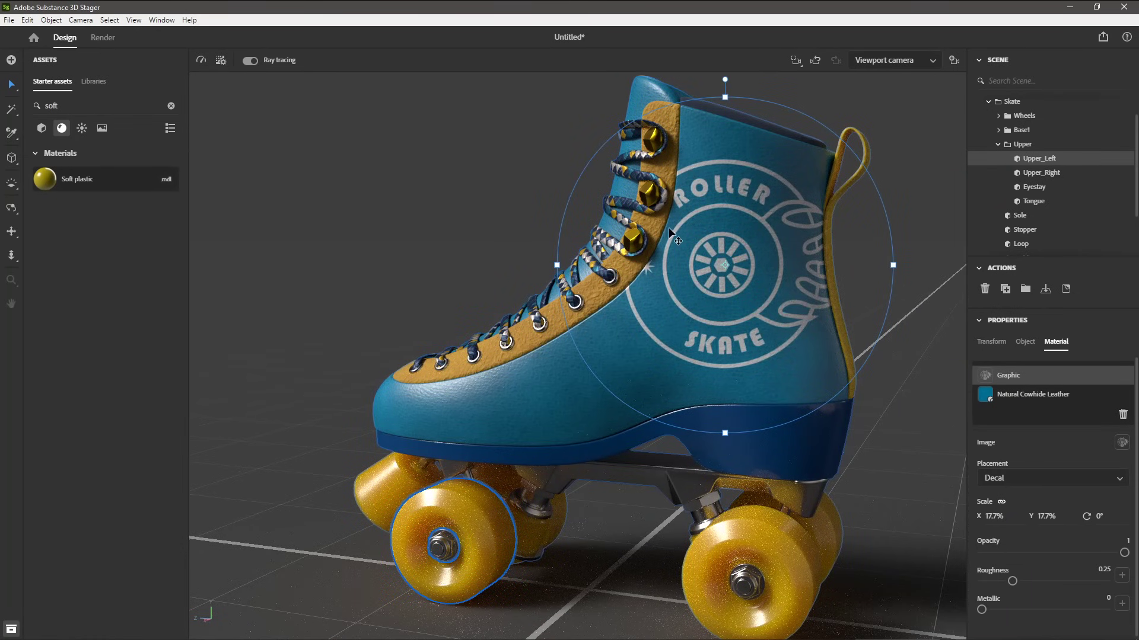
left_click_drag(721, 276, 703, 285, "alt")
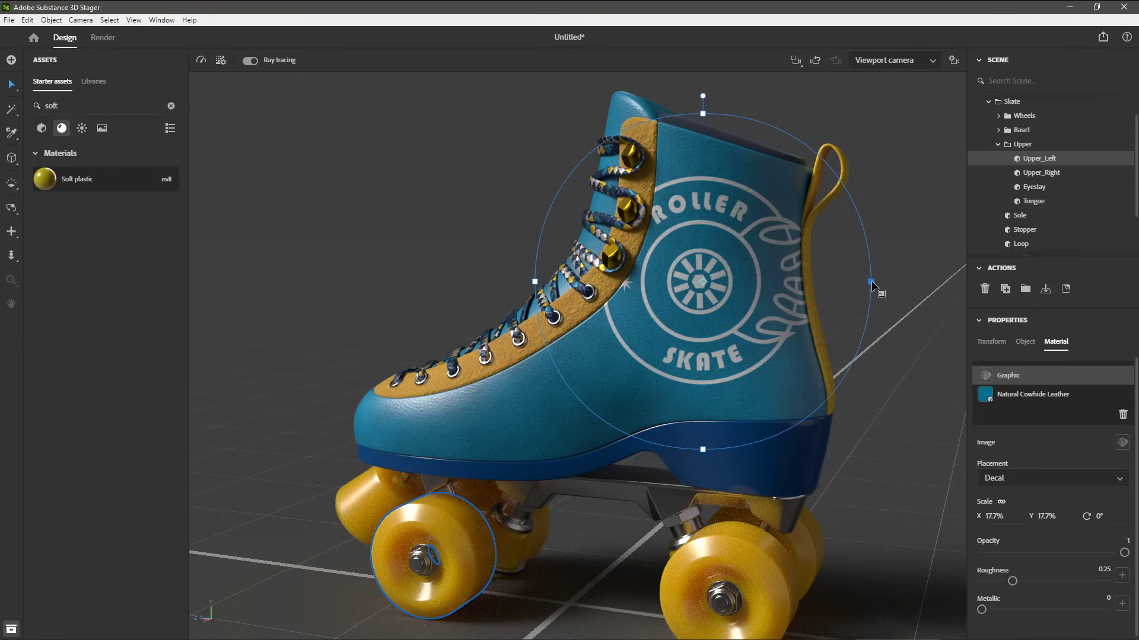
left_click_drag(871, 282, 818, 293)
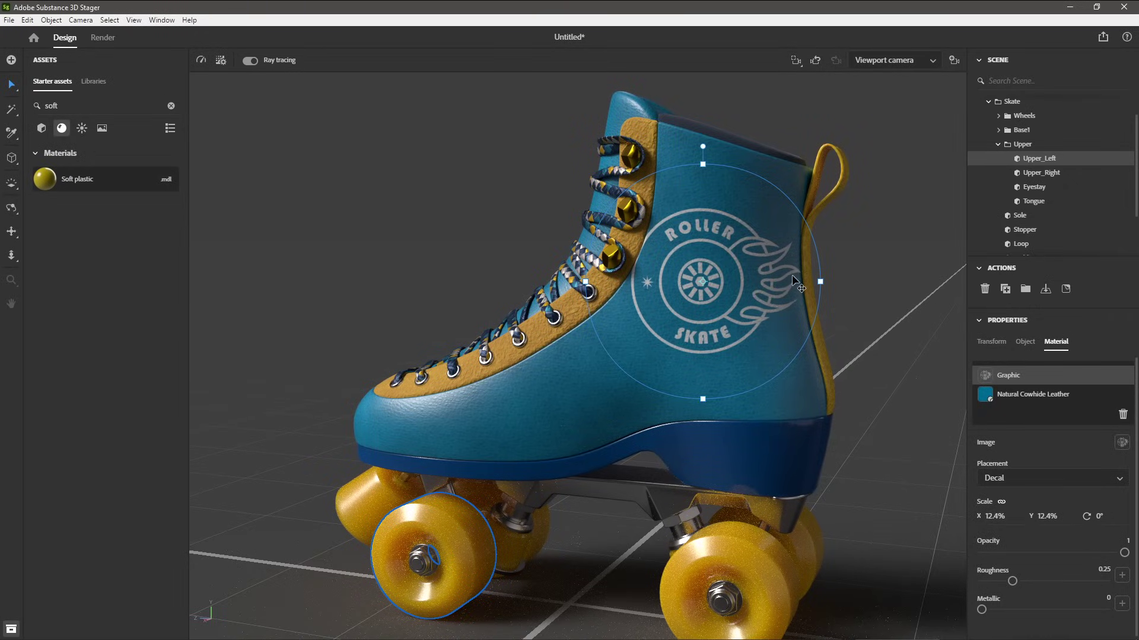
left_click(250, 61)
left_click_drag(820, 281, 807, 269)
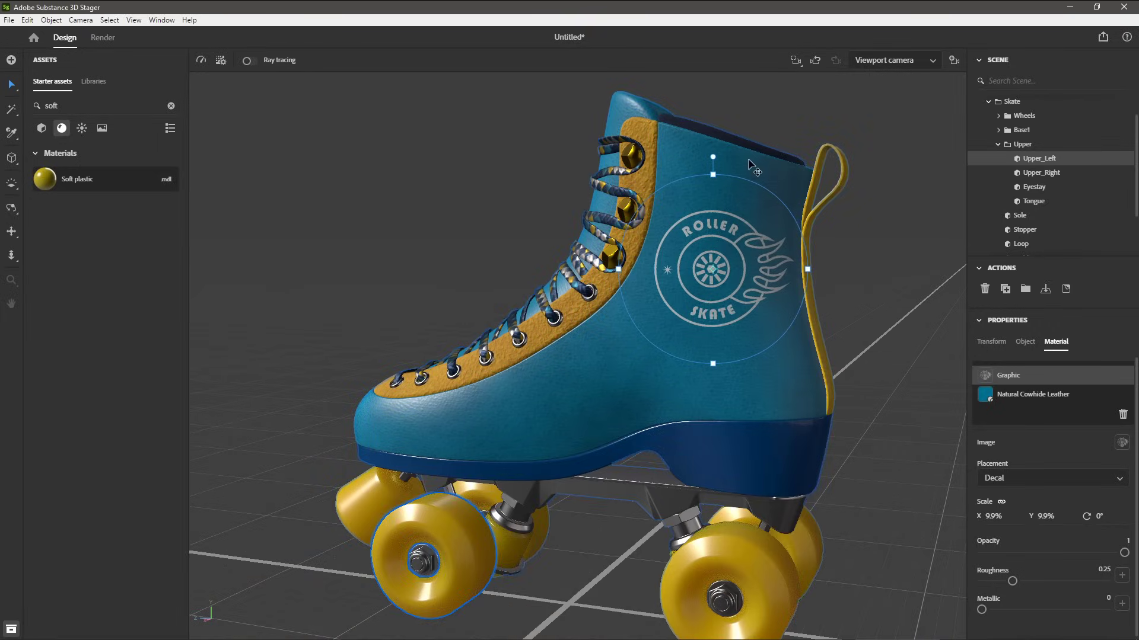
mouse_move(714, 155)
left_mouse_down()
mouse_move(761, 166)
mouse_move(703, 165)
mouse_move(712, 168)
left_mouse_up()
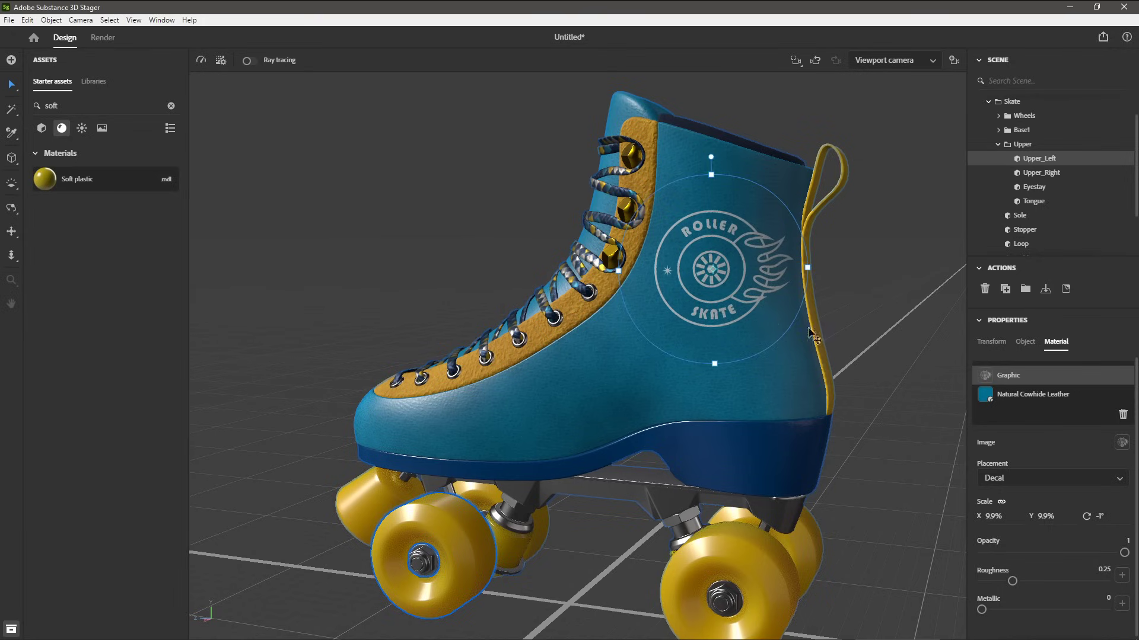
Turn ray tracing back on with the logo decal in close view
middle_click_drag(769, 295, 726, 279)
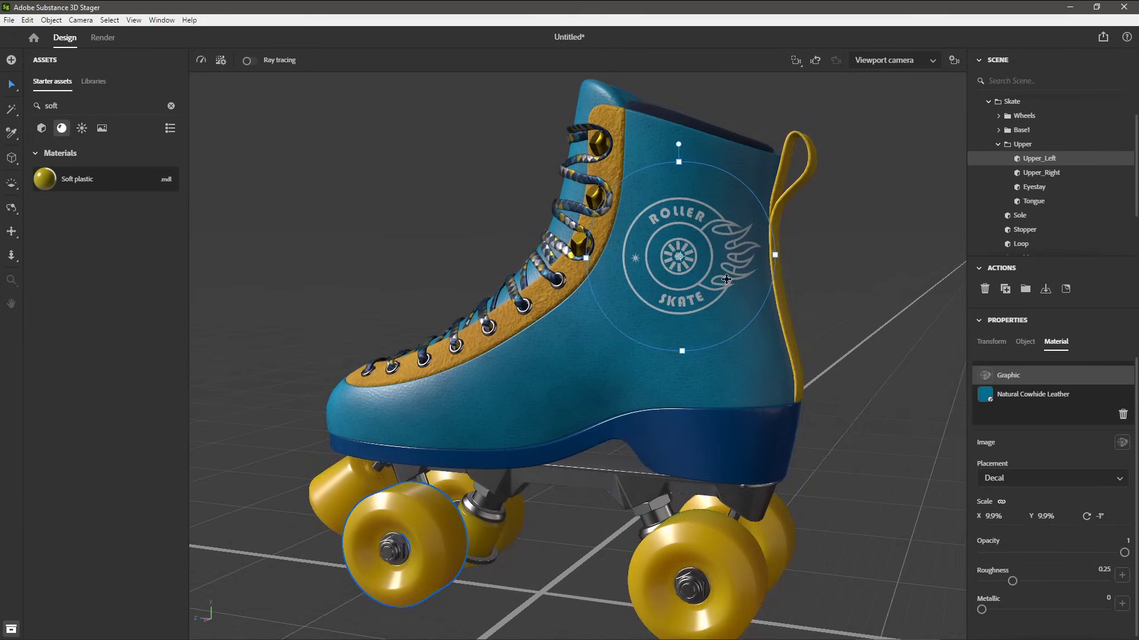
scroll(726, 280, "up", 4)
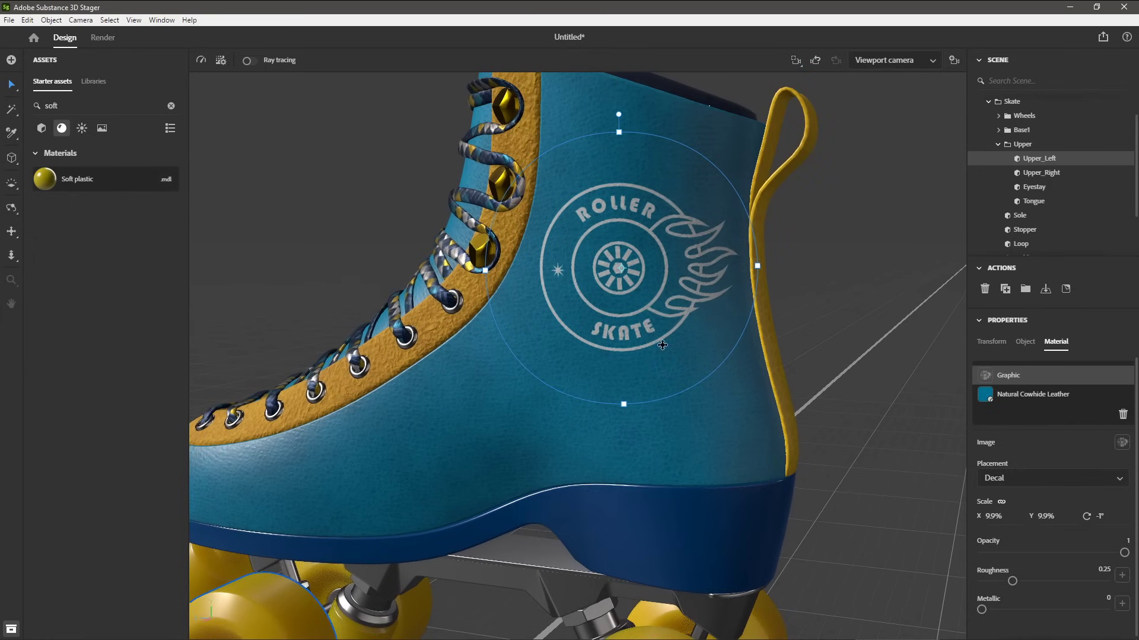
left_click(249, 61)
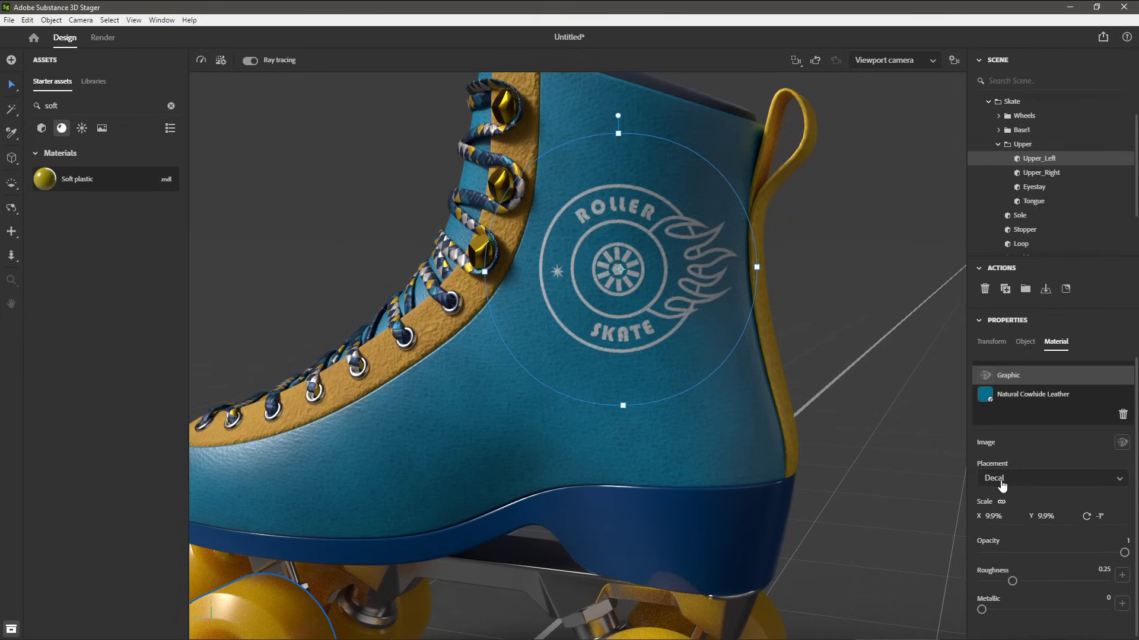
Set the logo decal's Metallic to 1 and its Roughness to 0.11
scroll(1042, 454, "down", 1)
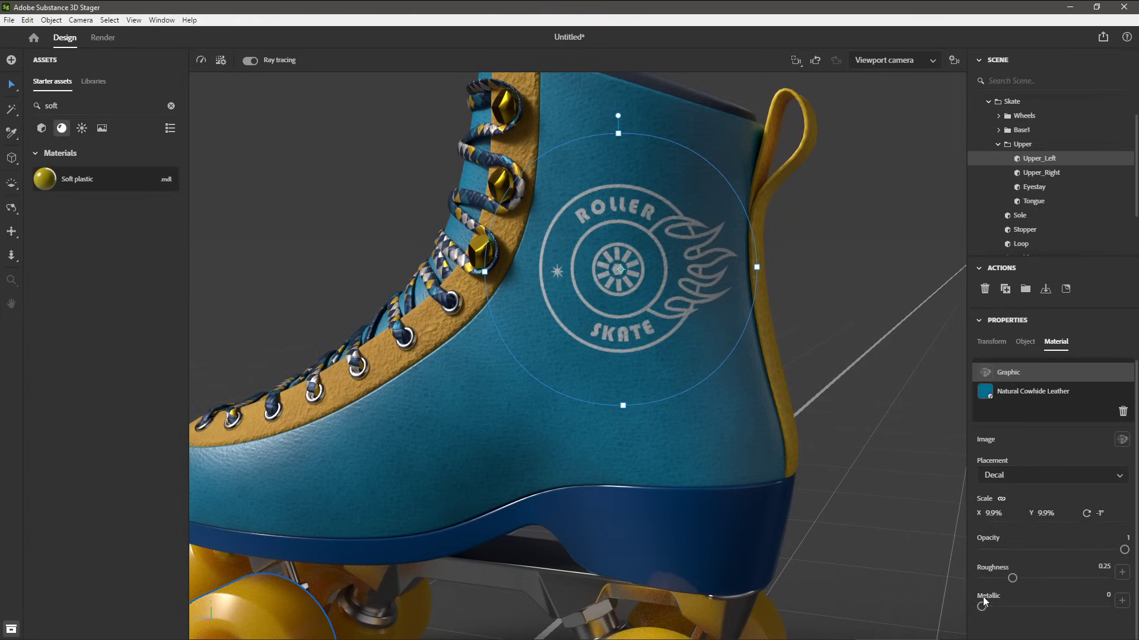
left_click_drag(984, 606, 1105, 606)
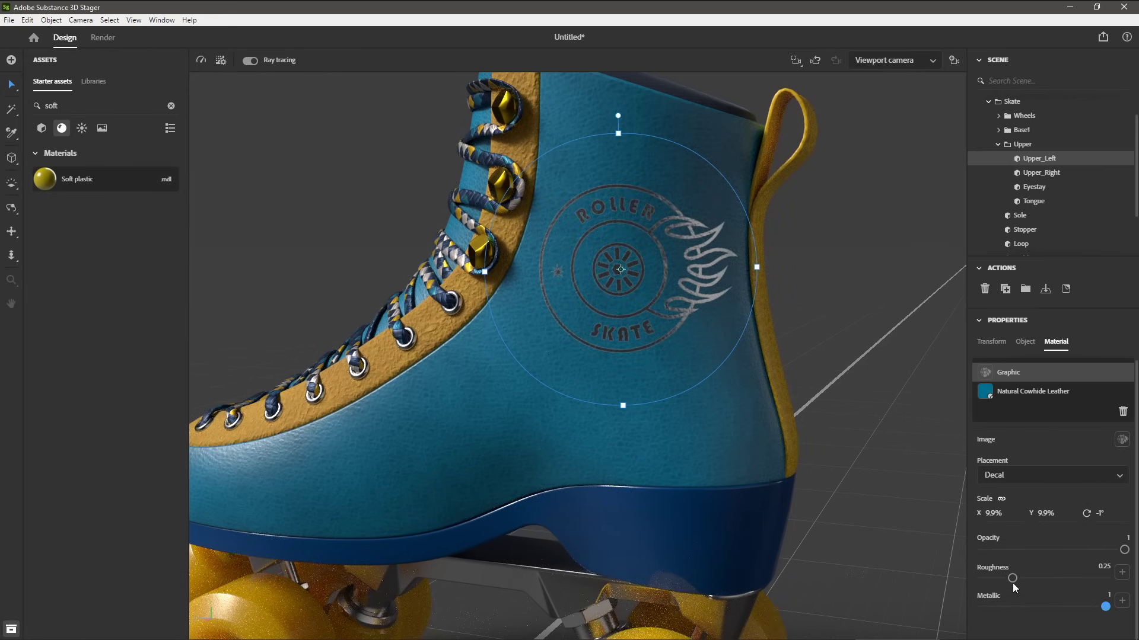
left_click_drag(1012, 580, 995, 579)
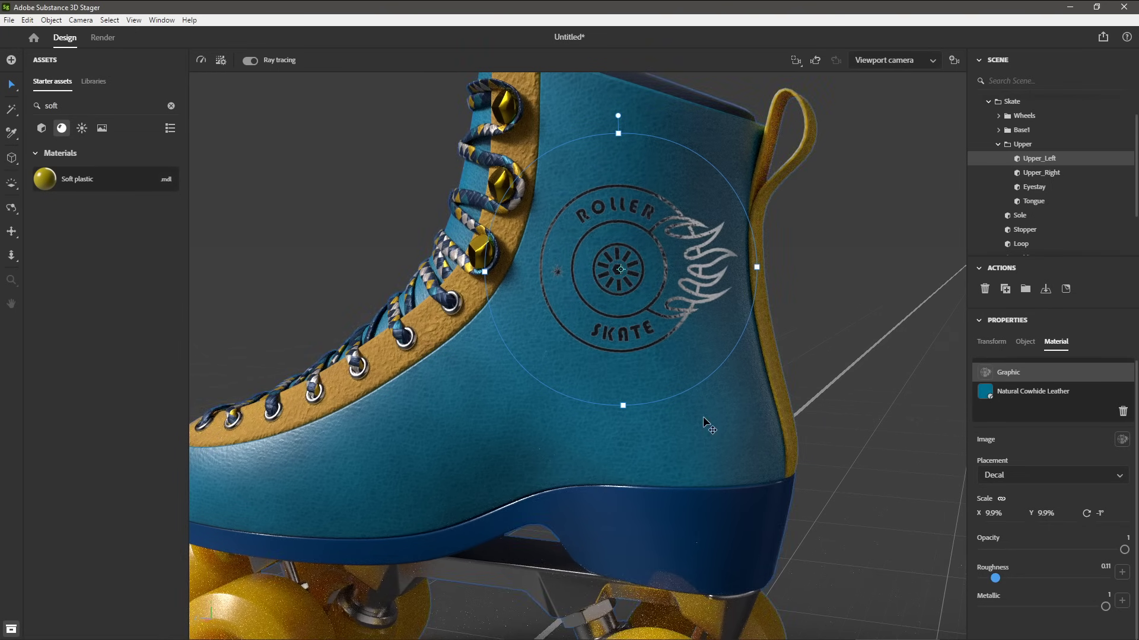
mouse_move(706, 424)
left_mouse_down("alt")
mouse_move(717, 434)
mouse_move(619, 429)
mouse_move(790, 440)
left_mouse_up("alt")
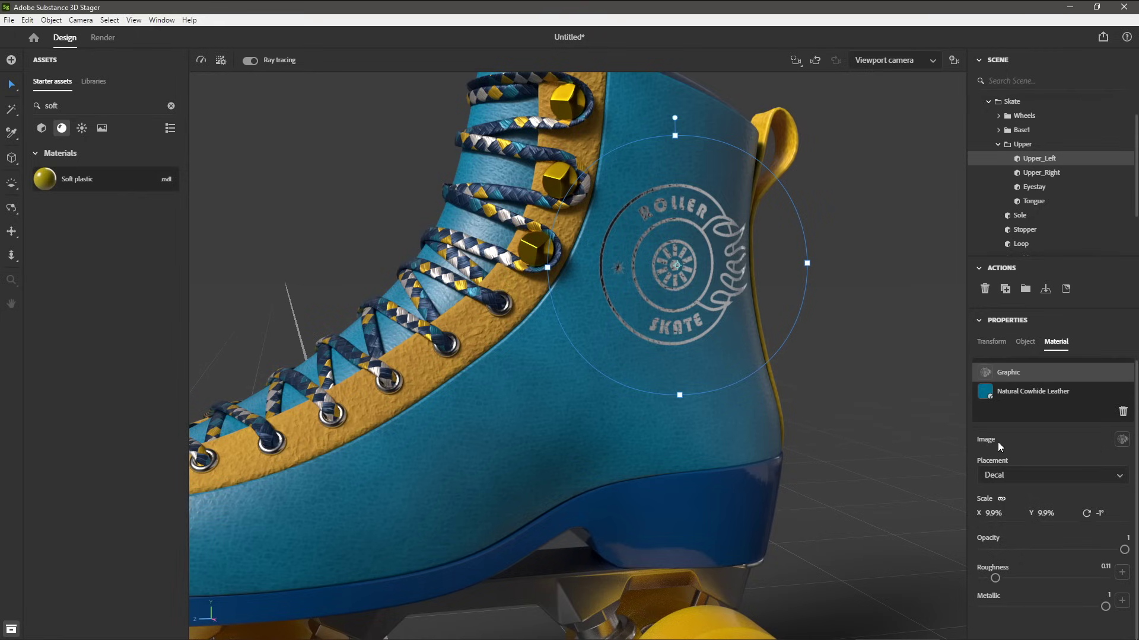
Switch the decal's image to Artboard 3
left_click(1121, 440)
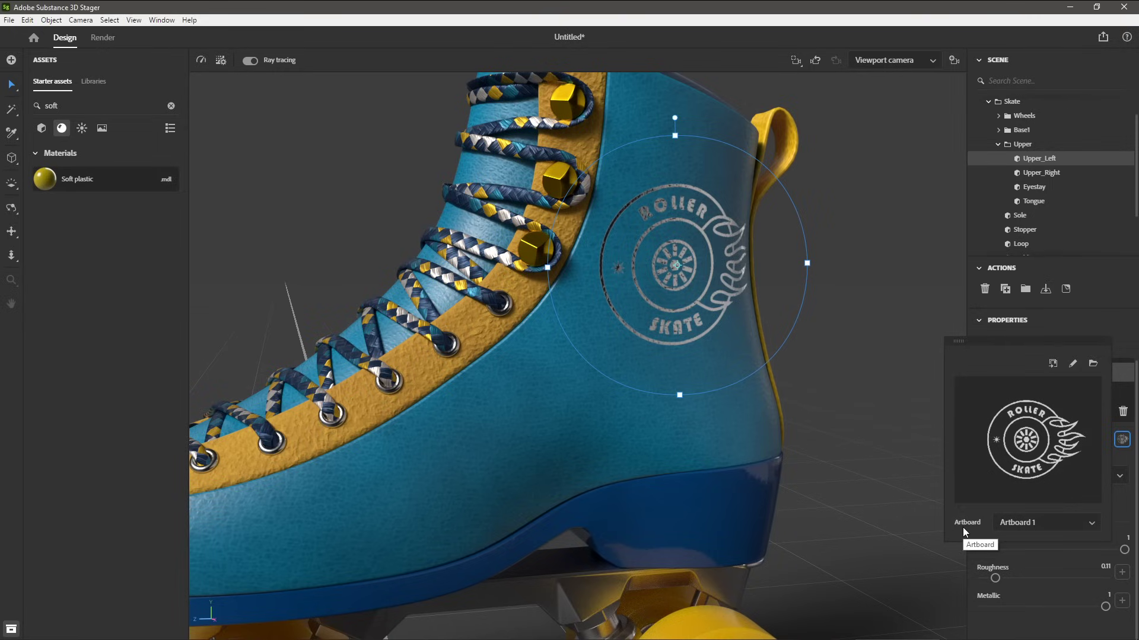
left_click(1059, 524)
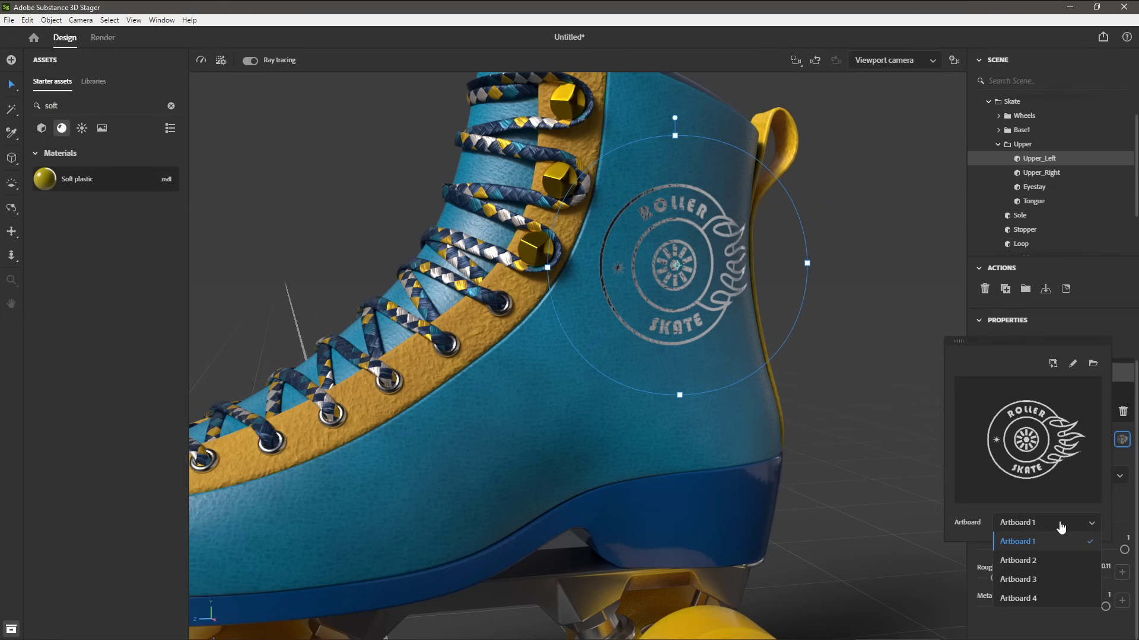
left_click(1039, 576)
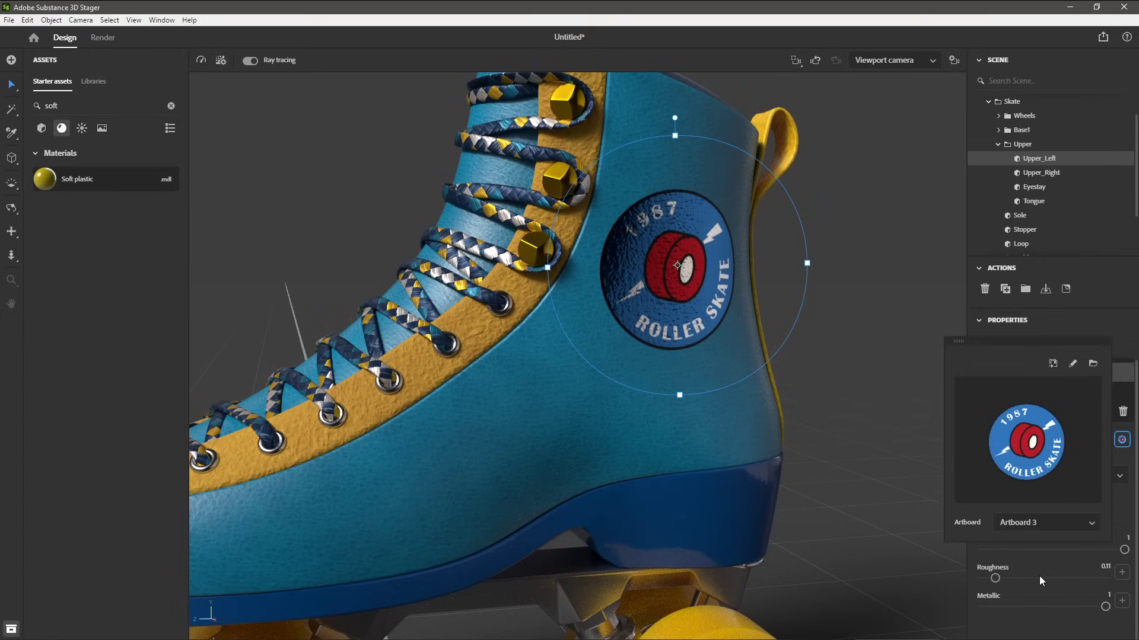
Switch the boot-side logo decal's image to Artboard 1 and deselect the boot
left_click(1029, 523)
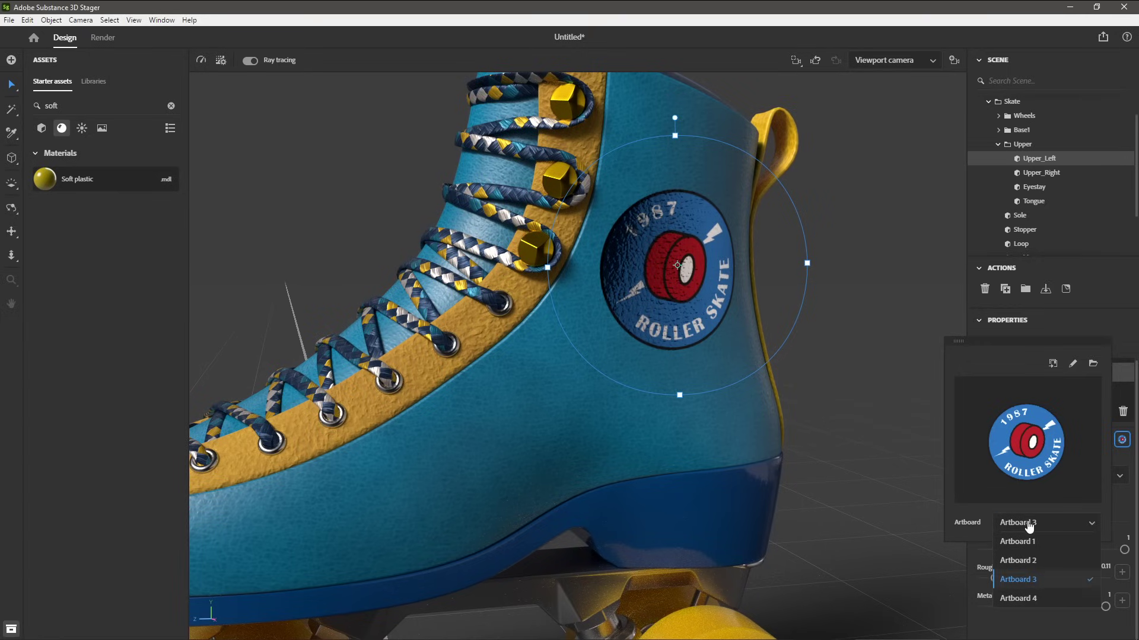
left_click(1022, 544)
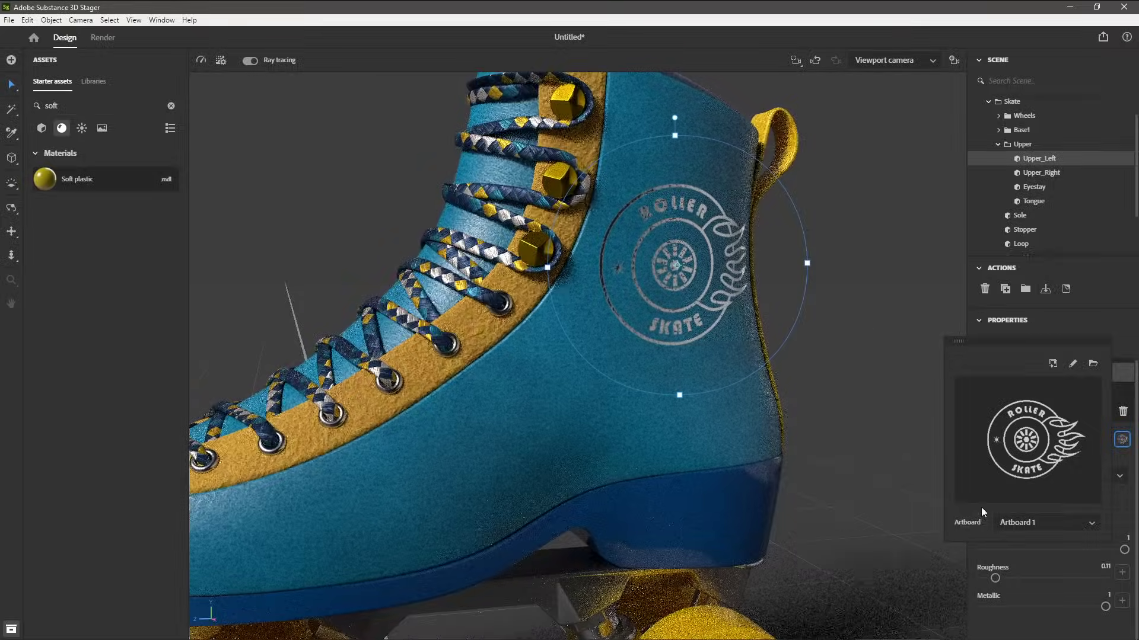
left_click(867, 323)
left_click(867, 321)
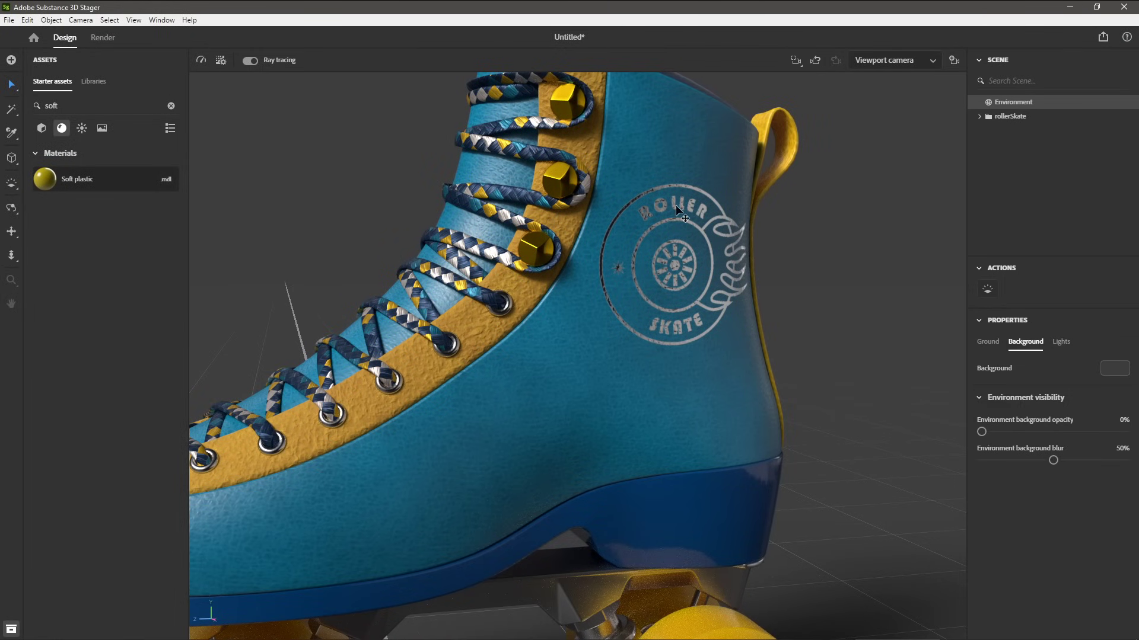
Place the roller skate logo as a decal on the boot's tongue with ray tracing off, scaled to 5.3% above the laces
scroll(864, 355, "down", 5)
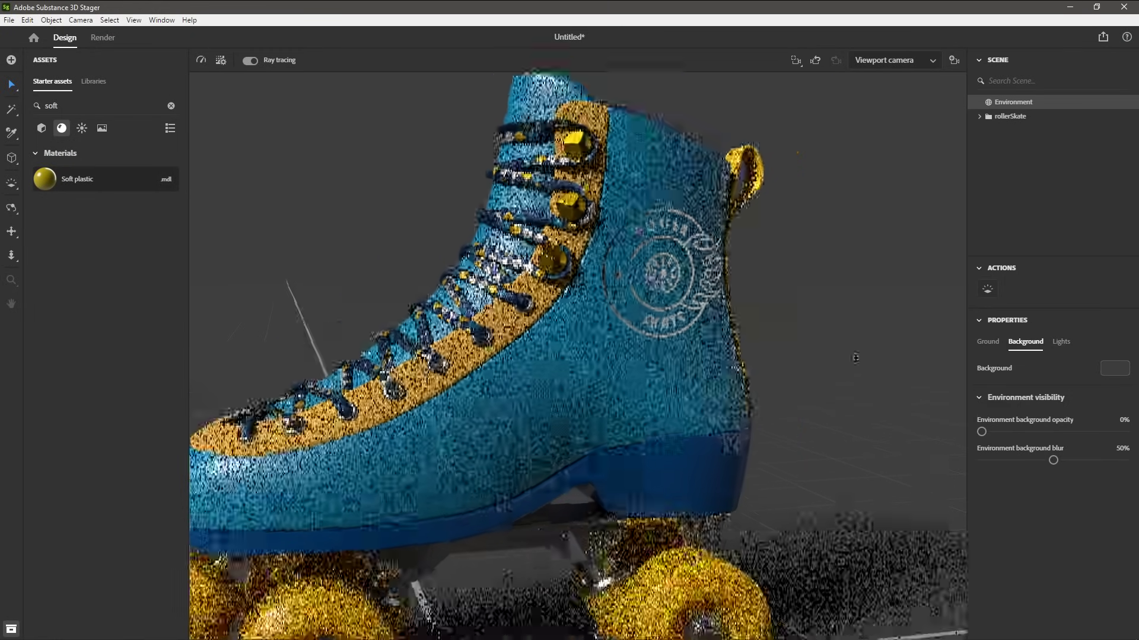
left_click_drag(743, 408, 798, 425)
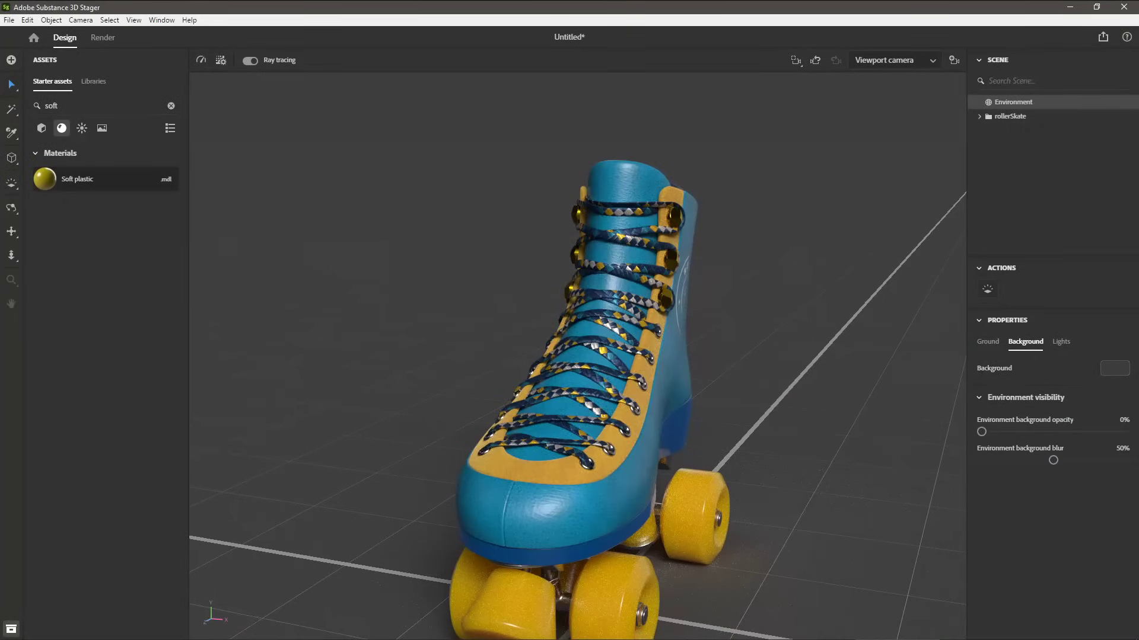
left_click_drag(1138, 225, 620, 208)
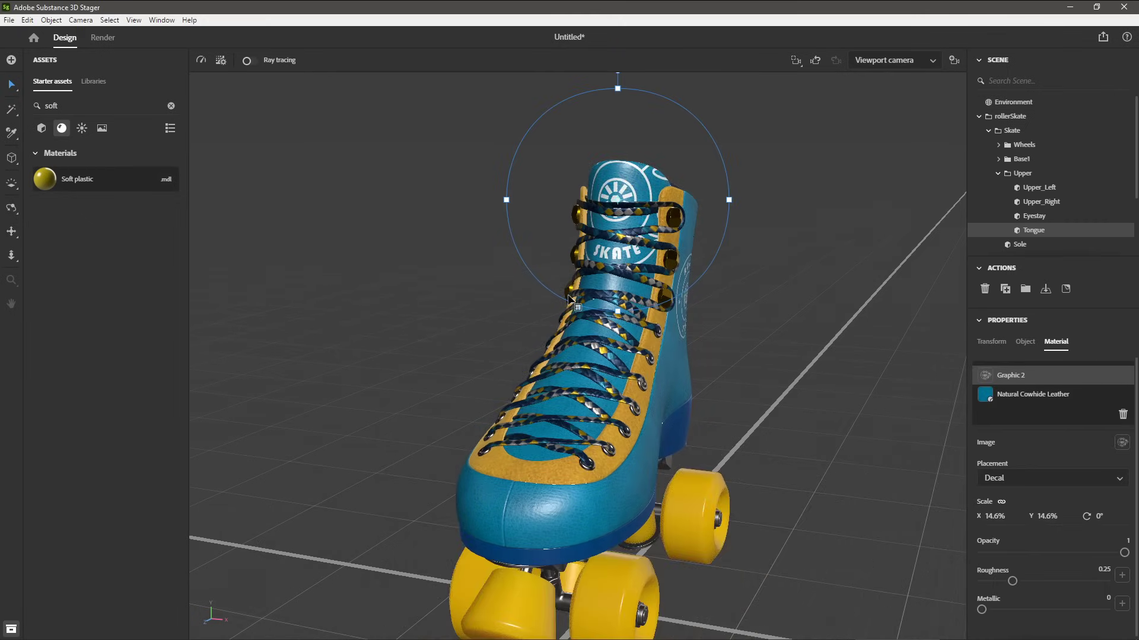
scroll(632, 259, "up", 5)
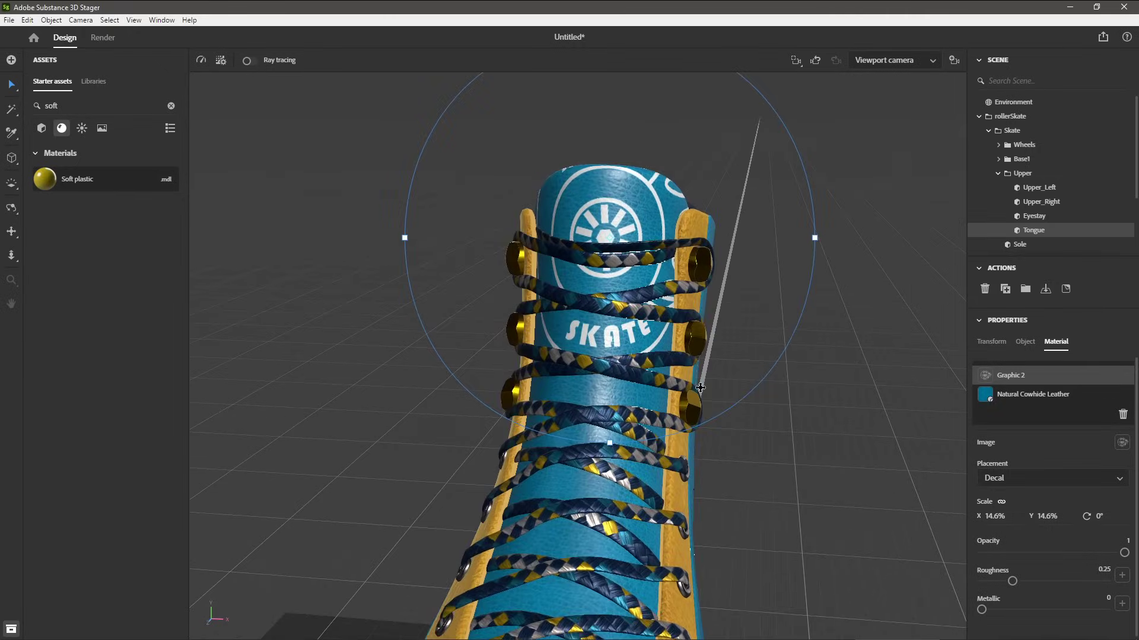
left_click_drag(816, 241, 671, 289)
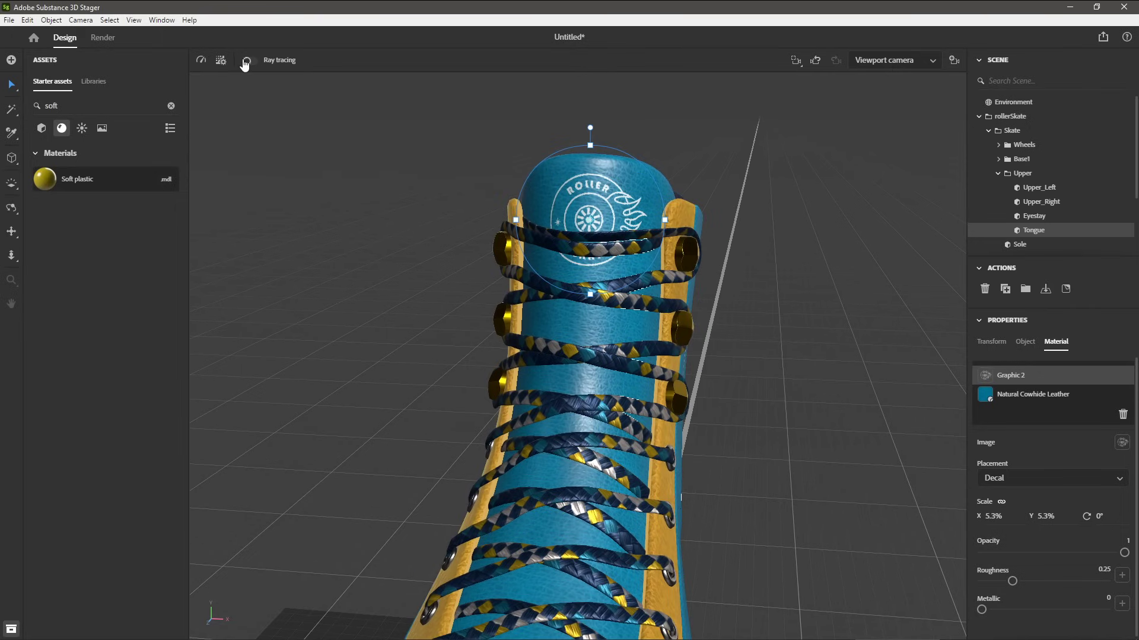
Turn ray tracing back on and set the tongue decal's Metallic to 1 and Roughness to 0.09
left_click(248, 60)
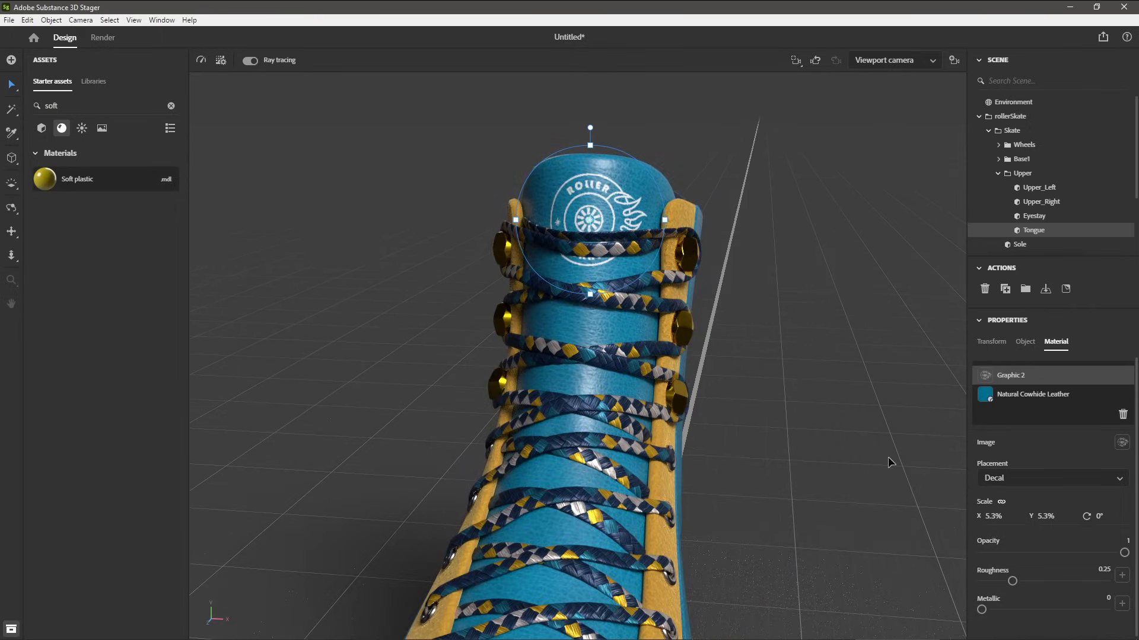
left_click_drag(982, 612, 1105, 611)
left_click_drag(1013, 582, 992, 582)
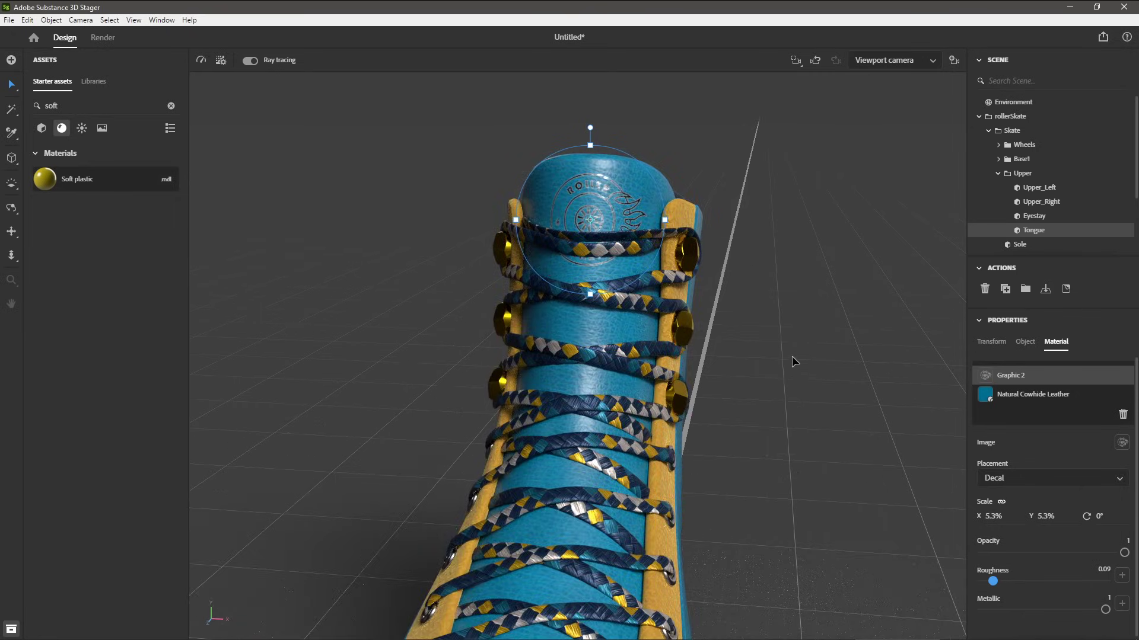
scroll(769, 347, "down", 5)
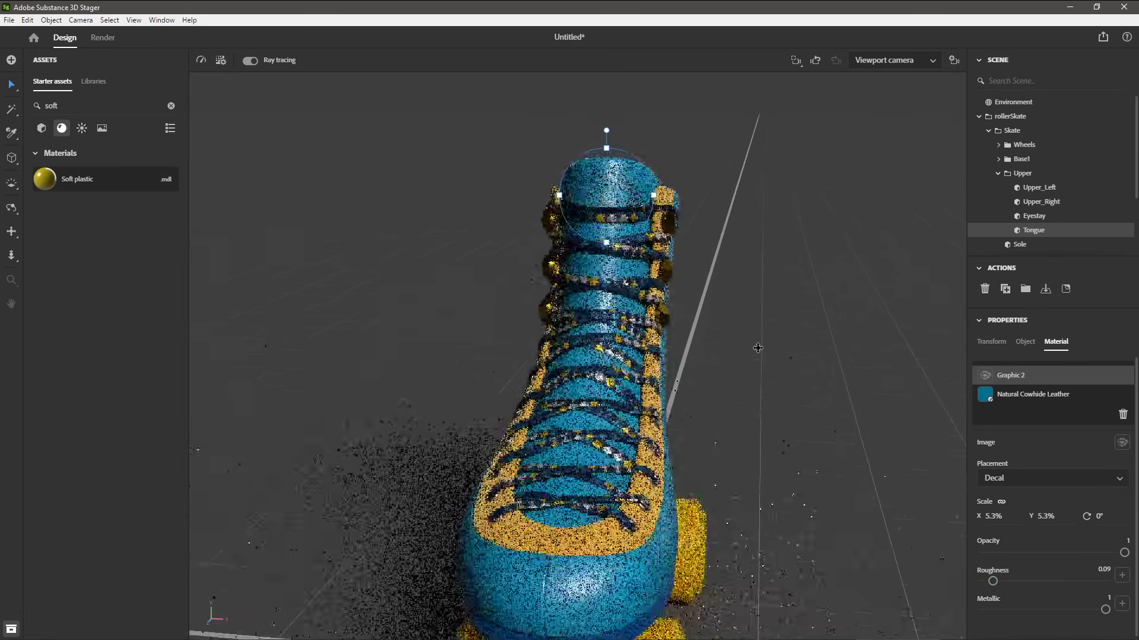
middle_click_drag(769, 347, 813, 239)
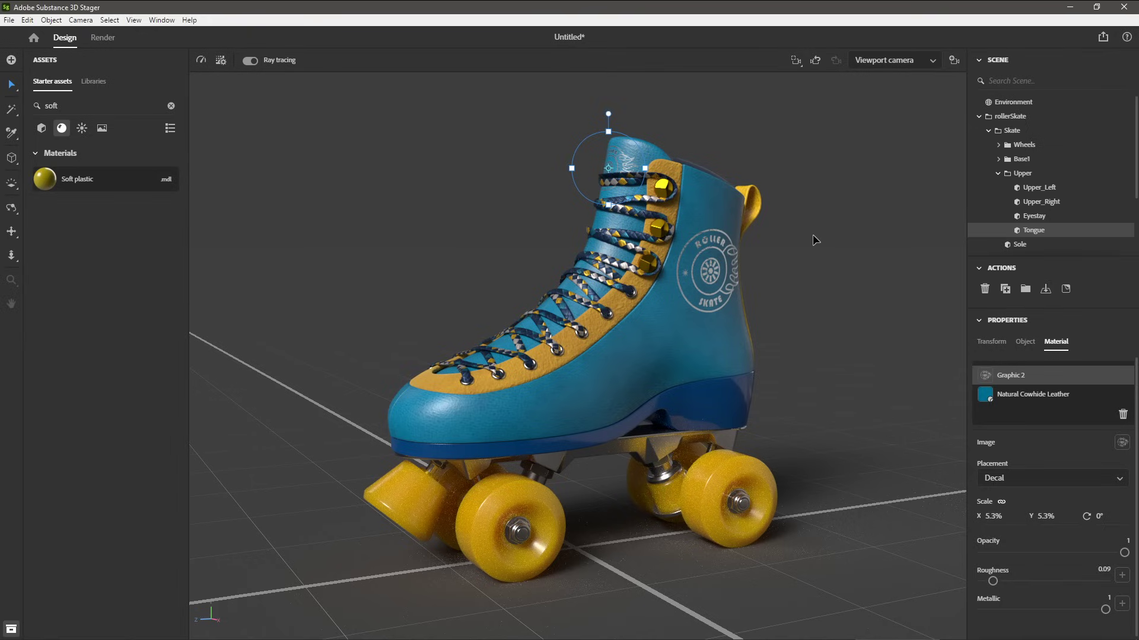
Clear the asset search, list the starter images and apply Exterior table 03 as the scene's background image
left_click(172, 108)
left_click(103, 129)
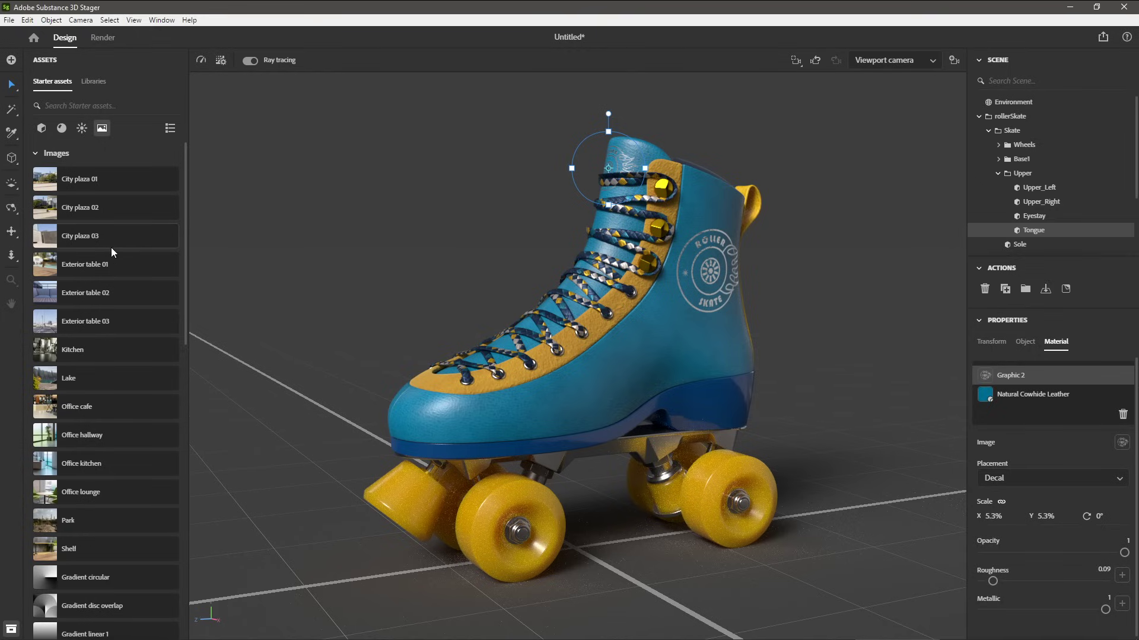
scroll(111, 248, "down", 4)
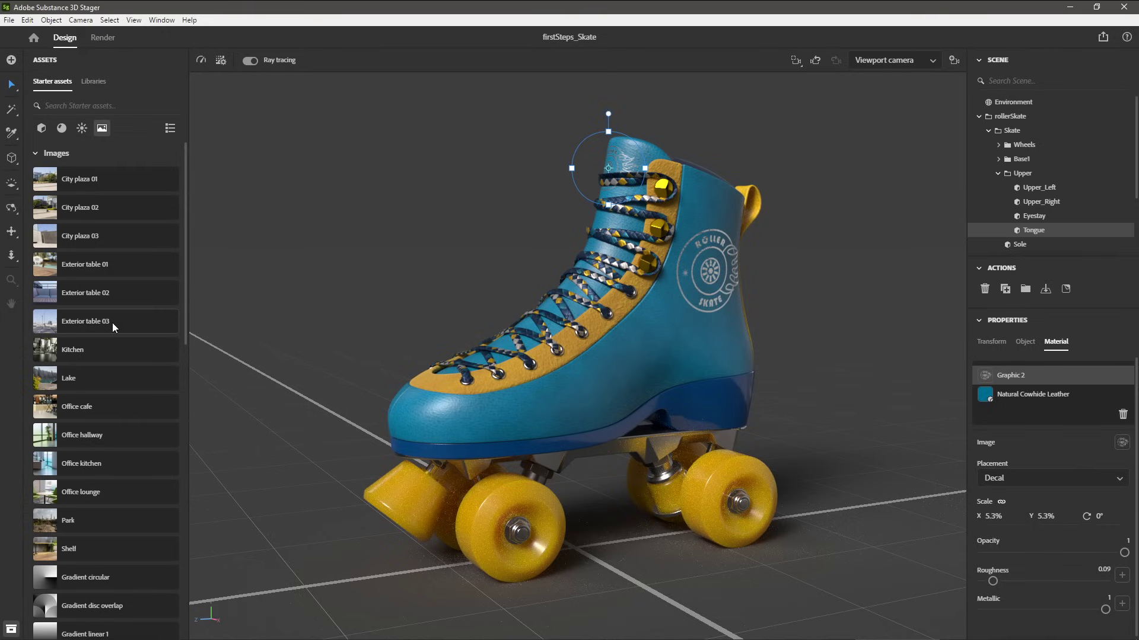
left_click_drag(129, 322, 303, 342)
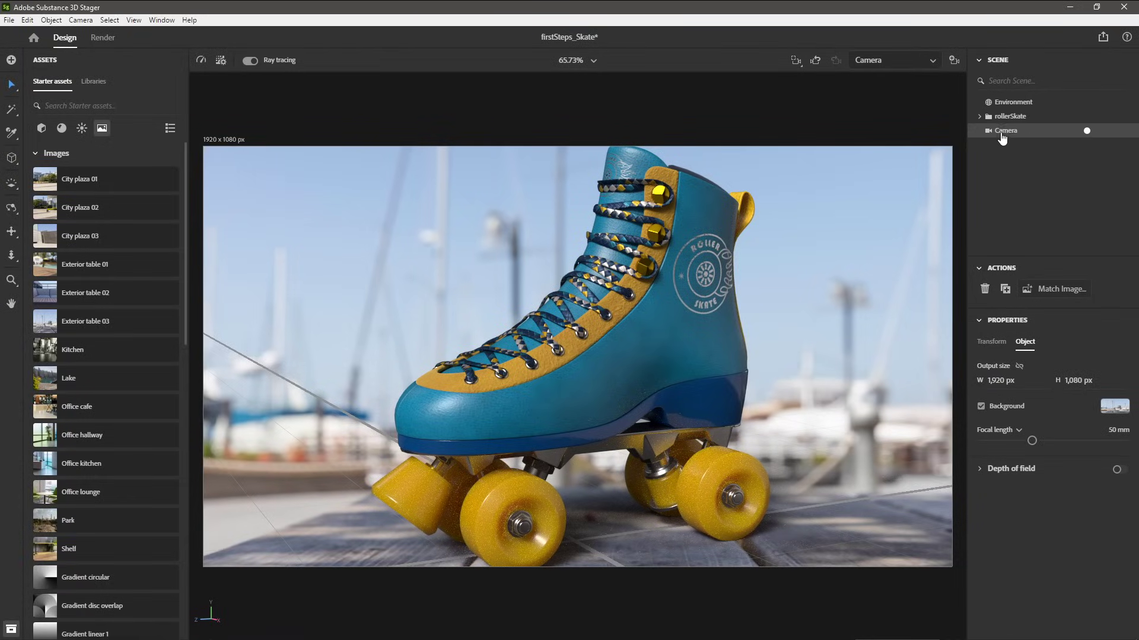
Match the camera to its background image, using the image aspect ratio for output size, multiple lights and matched camera perspective
mouse_move(1014, 138)
left_click(1105, 412)
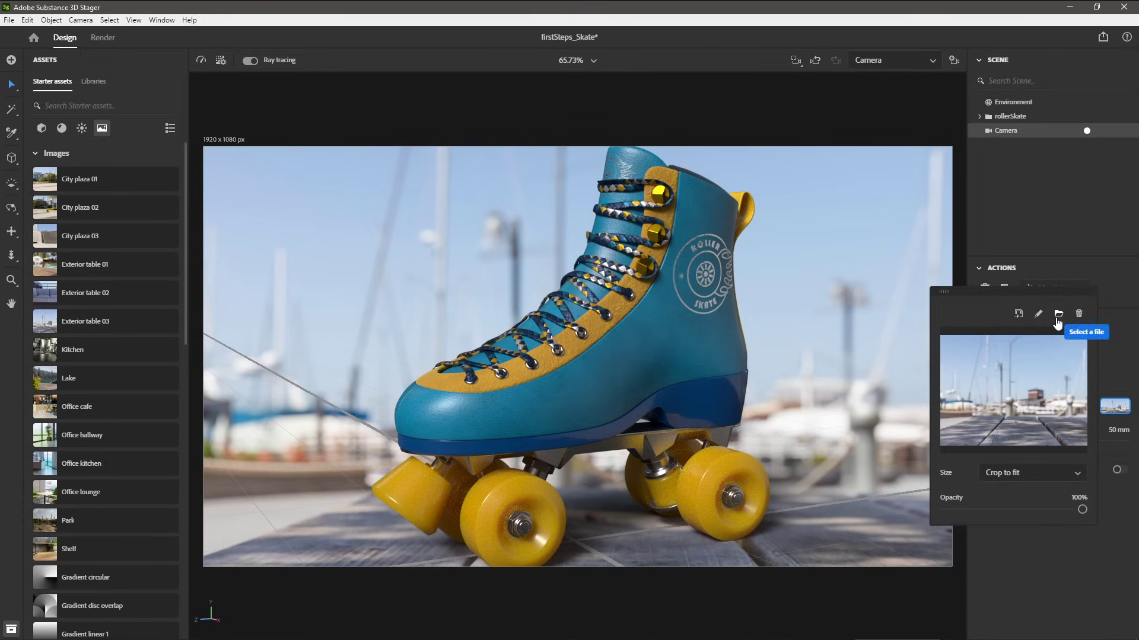
left_click(851, 352)
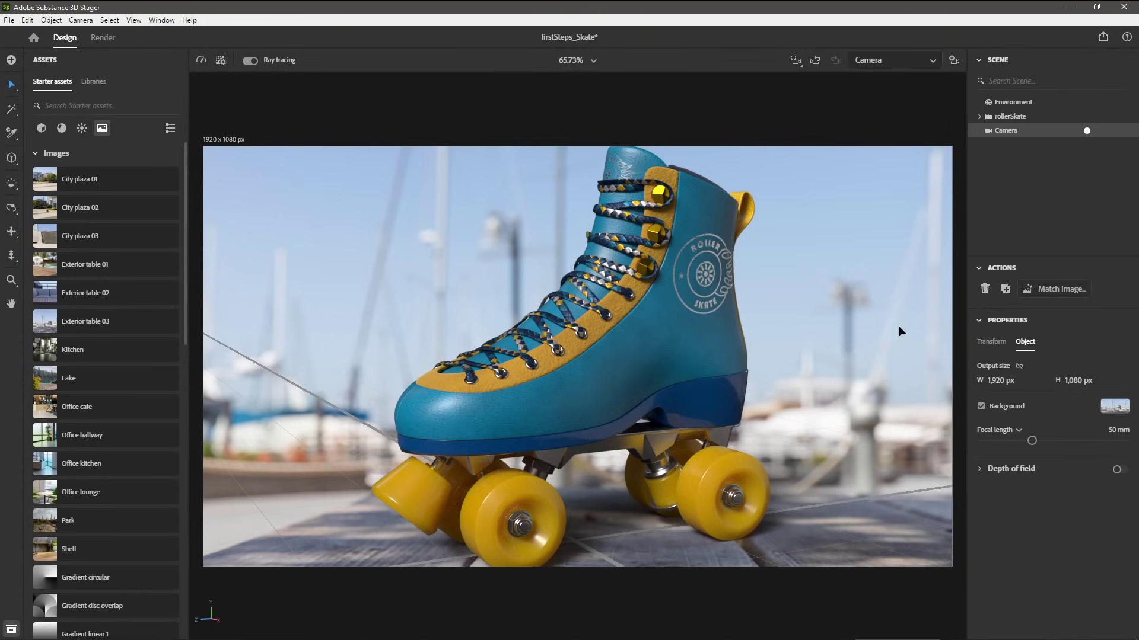
left_click(1038, 292)
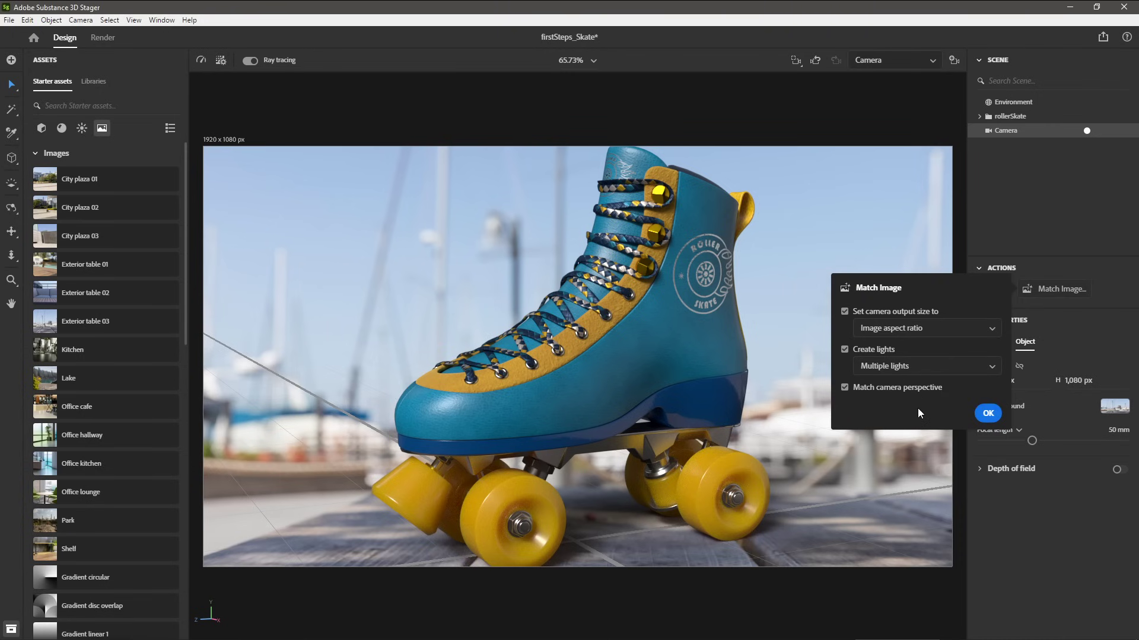
left_click(988, 413)
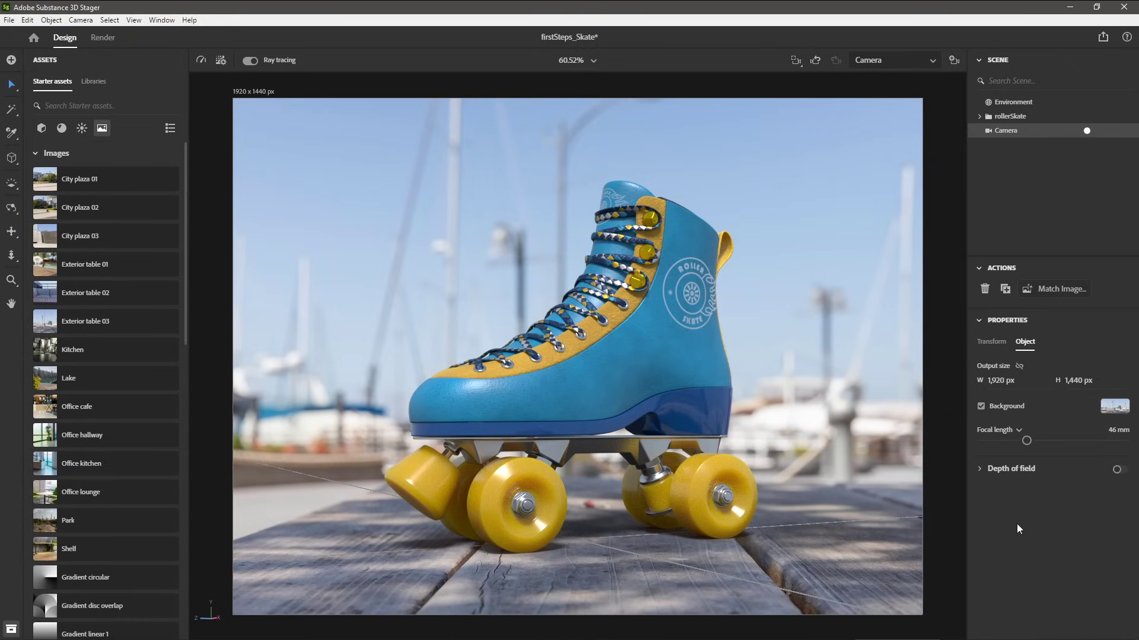
Review the image light and environment light in the Environment's lighting properties
left_click(1005, 105)
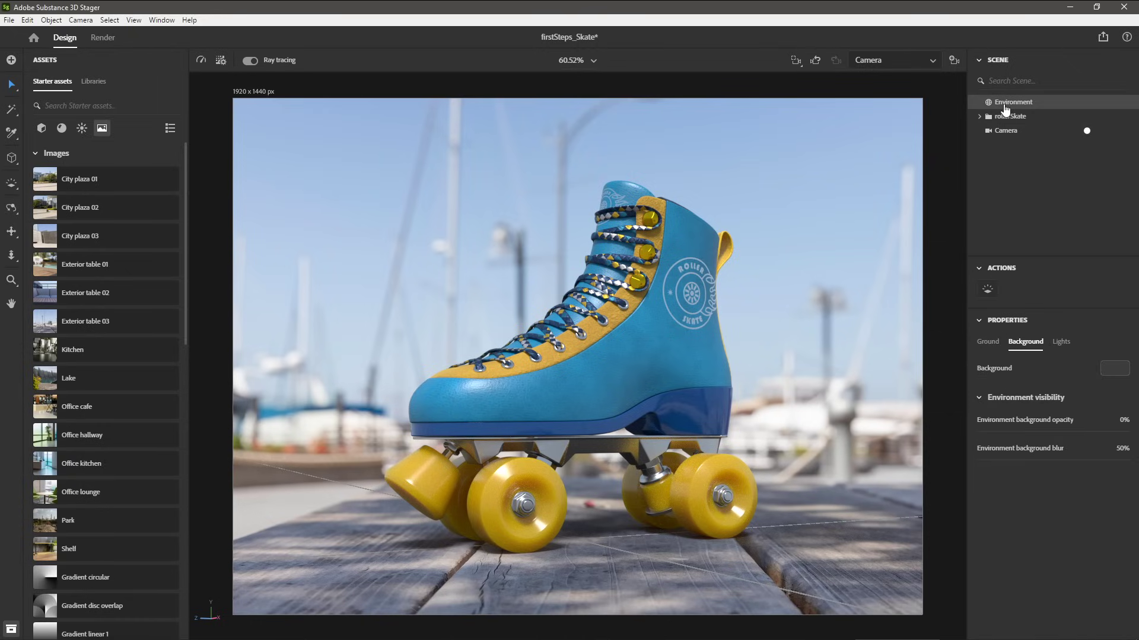
left_click(1059, 342)
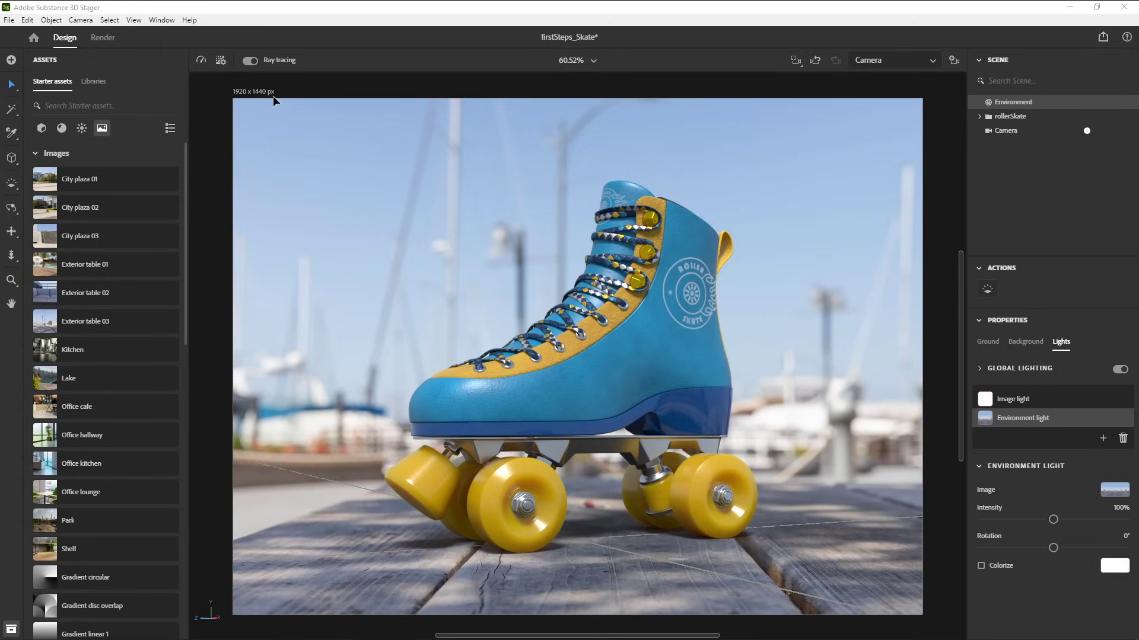
left_click(861, 248)
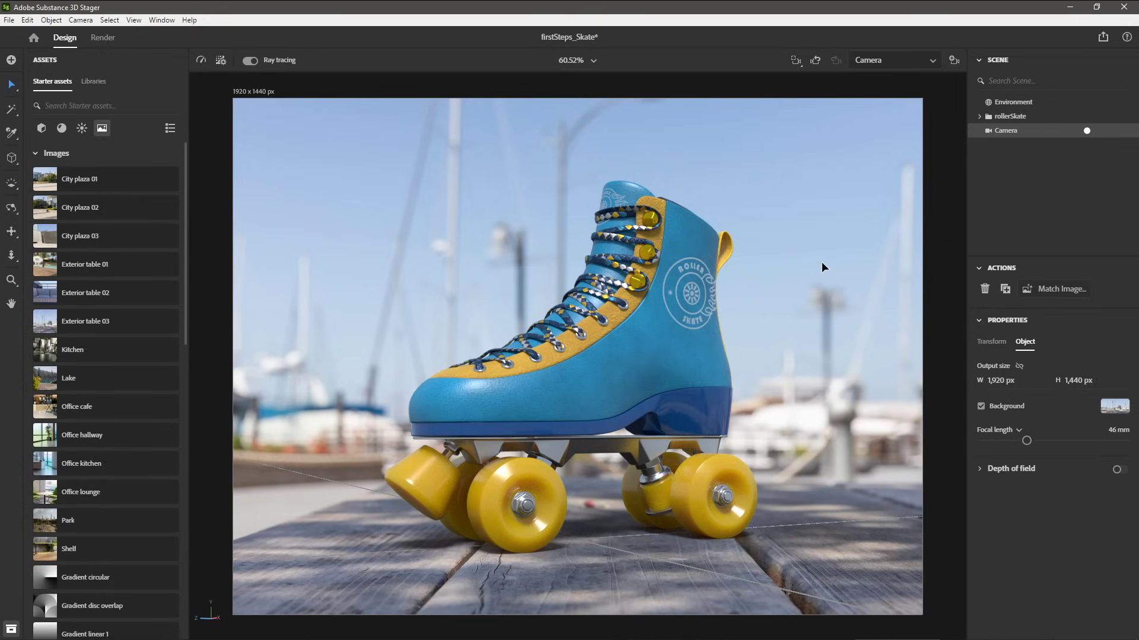
Switch the view to the Viewport camera and rename the scene camera as Shot Camera
left_click(925, 62)
left_click(897, 83)
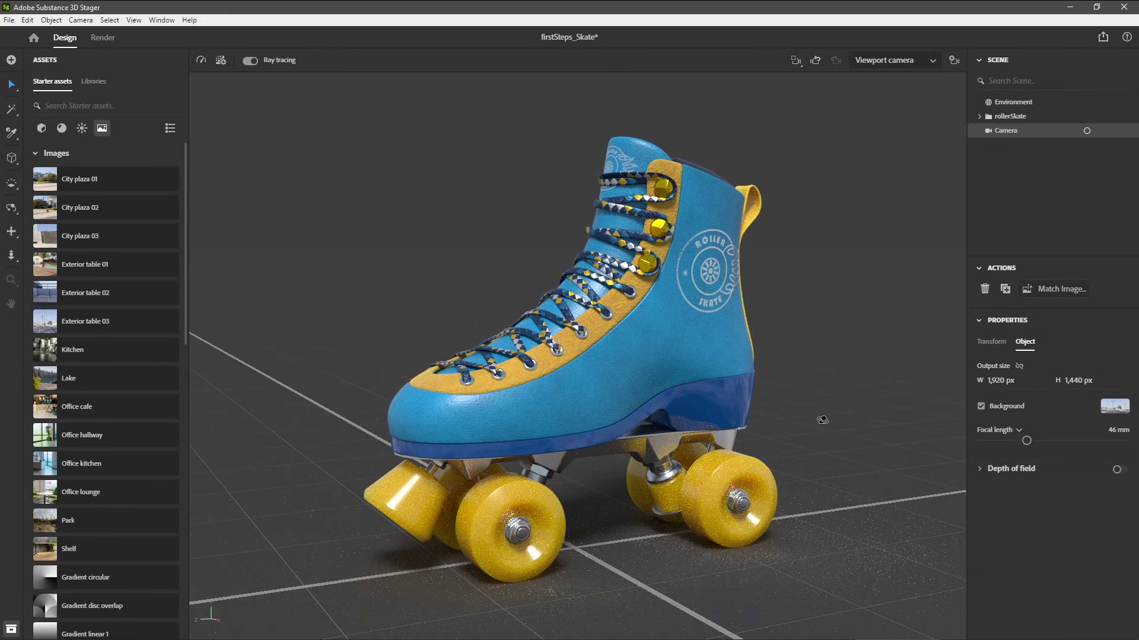
right_click_drag(823, 420, 822, 419, "alt")
mouse_move(752, 387)
left_mouse_down("alt")
mouse_move(881, 399)
mouse_move(668, 408)
mouse_move(864, 410)
left_mouse_up("alt")
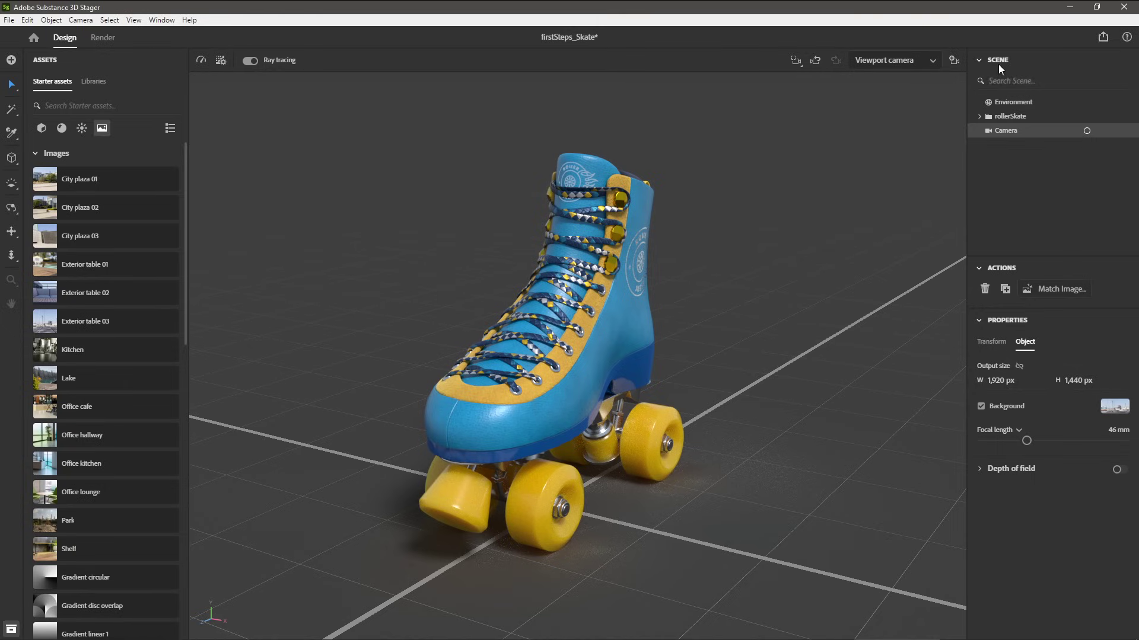
key("F2")
type("Shot Camera")
key("Return")
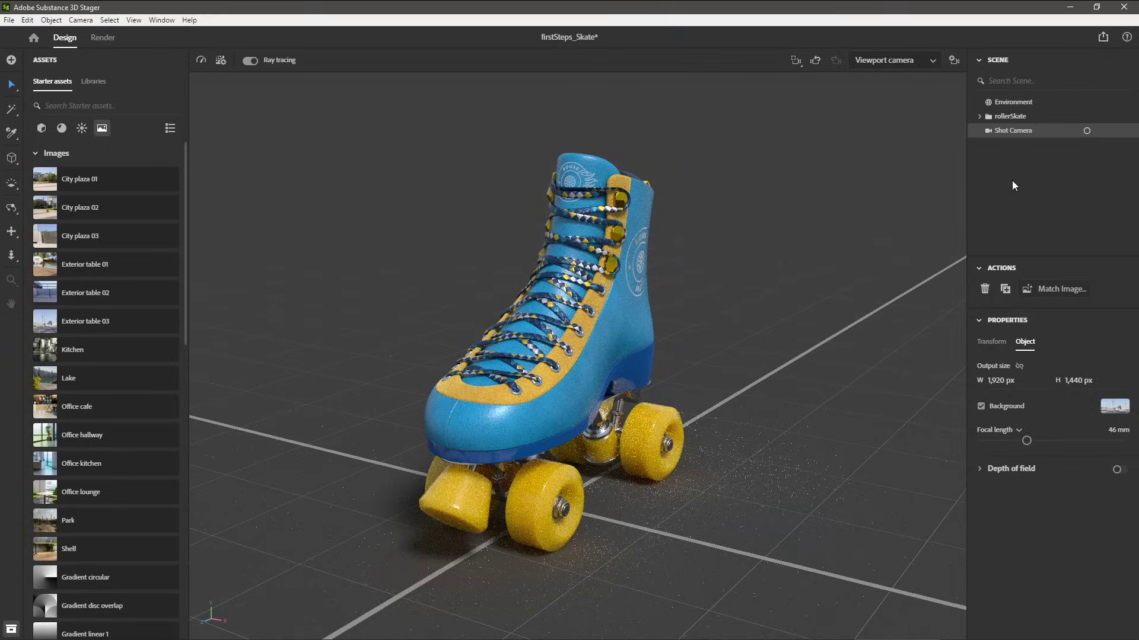
View the skate through Shot Camera, return to the Viewport camera and orbit to the skate's side
left_click(1086, 131)
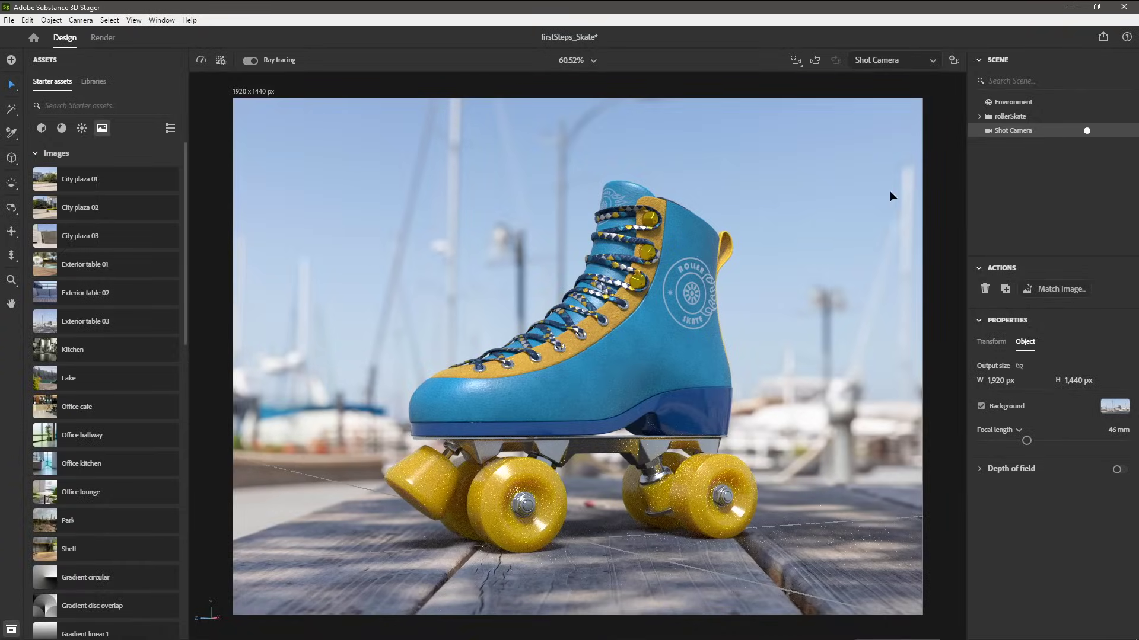
left_click(911, 60)
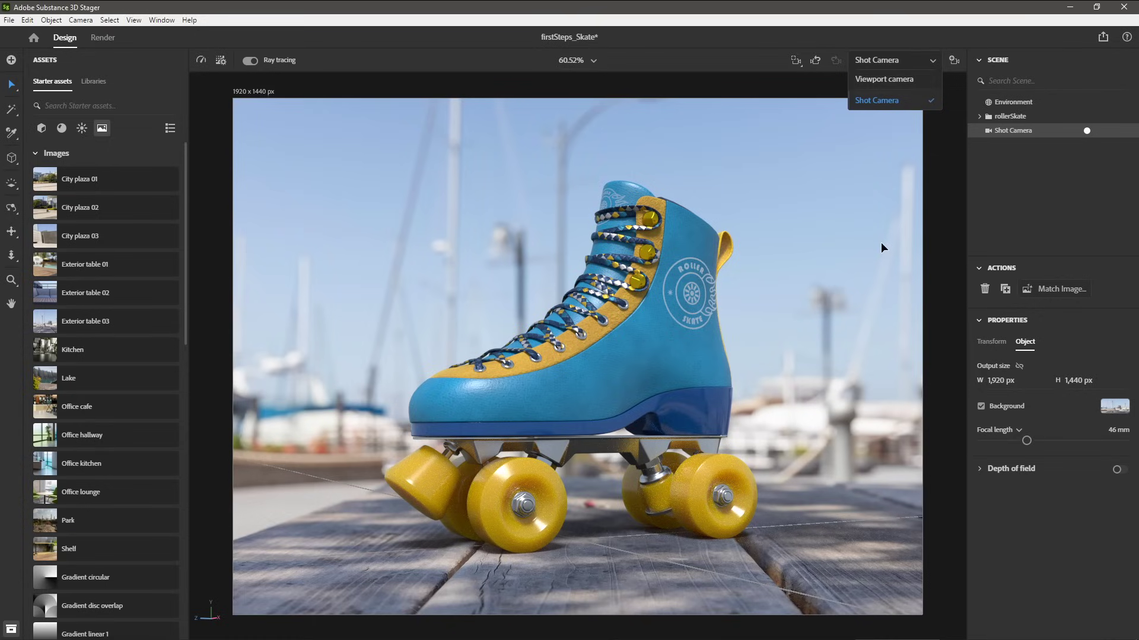
left_click(896, 84)
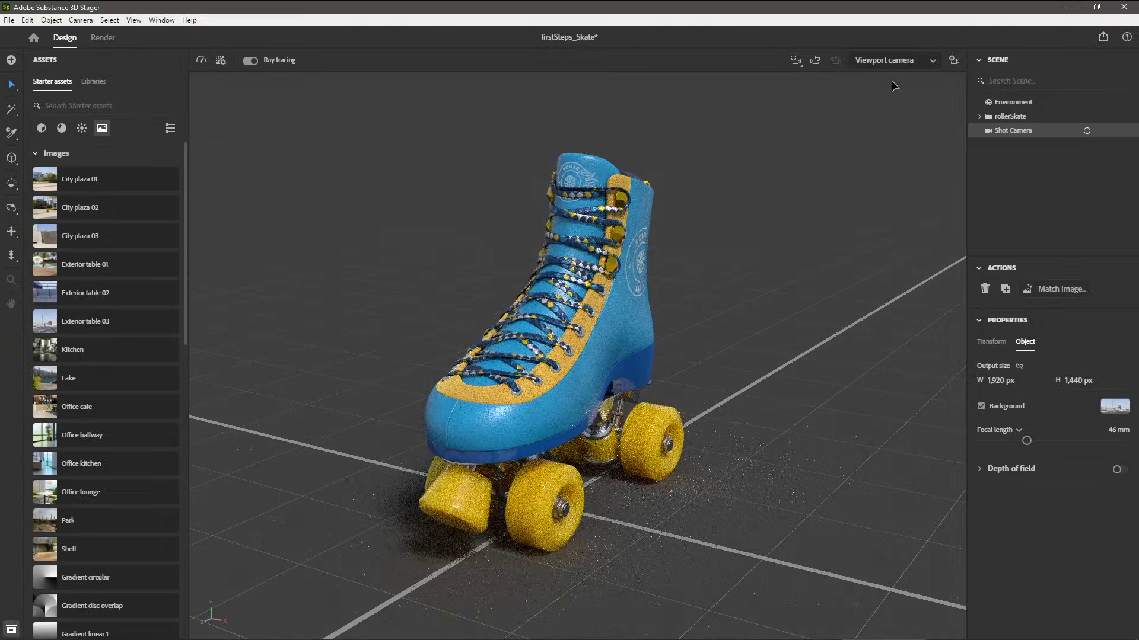
left_click_drag(719, 338, 941, 192)
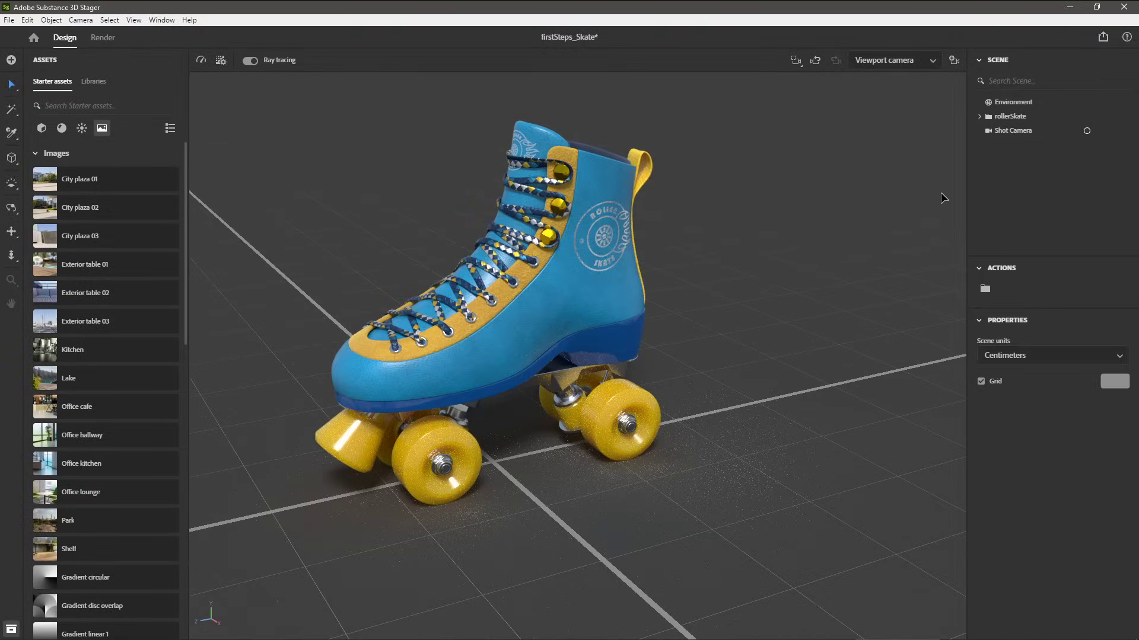
Duplicate the rollerSkate group
left_click(1007, 117)
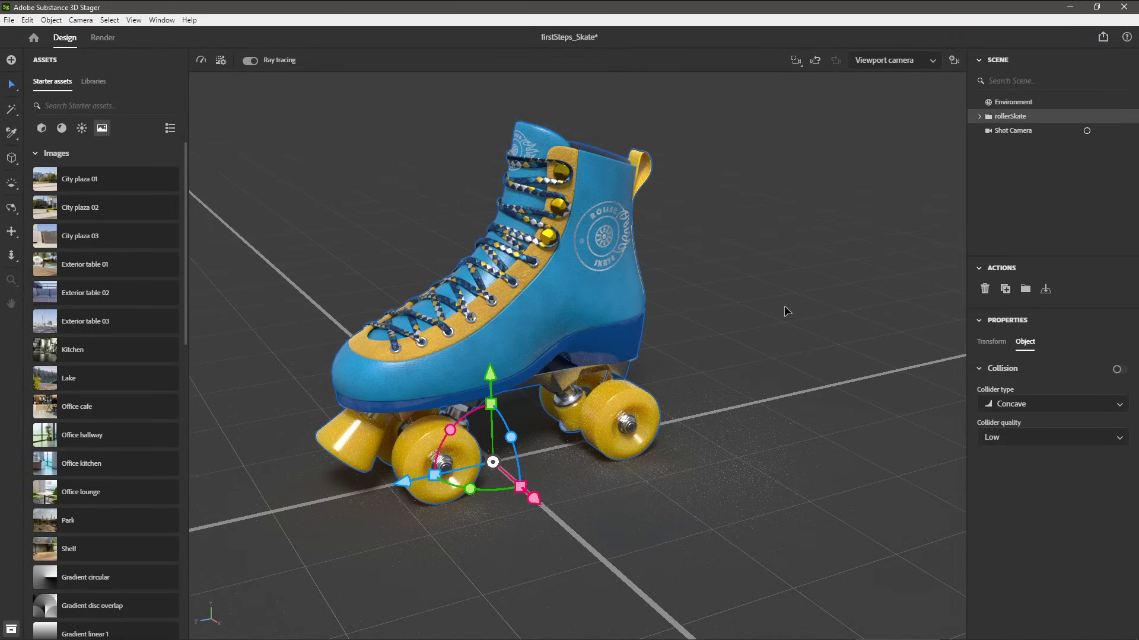
left_click(28, 20)
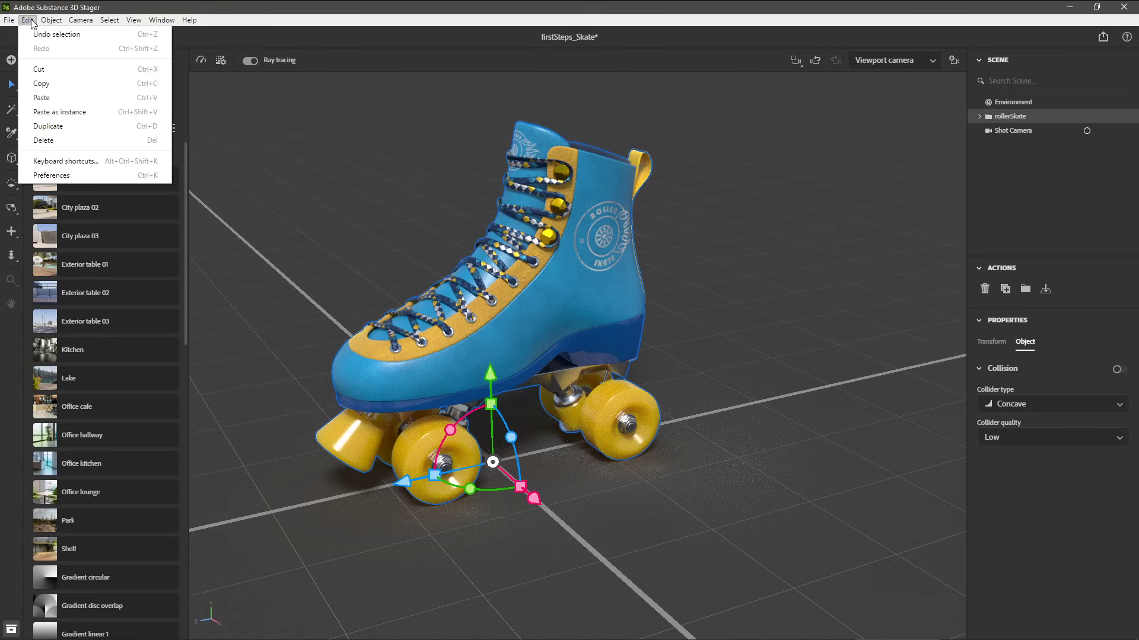
key("Escape")
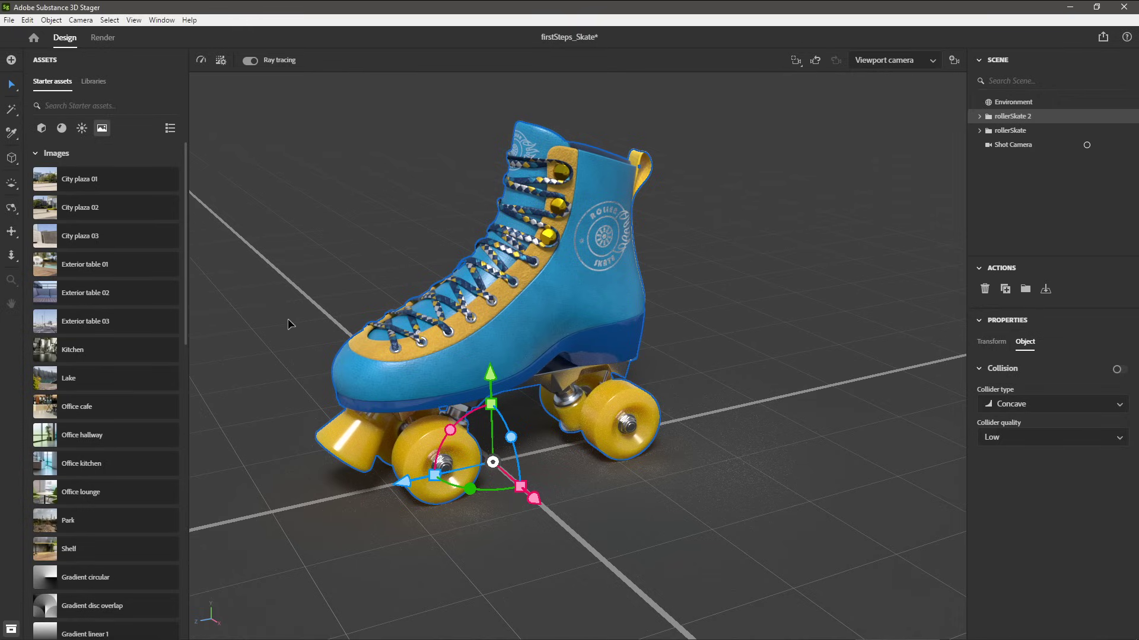
Move the duplicated skate along the ground with the Move tool so it stands apart behind the original's heel
left_click(11, 88)
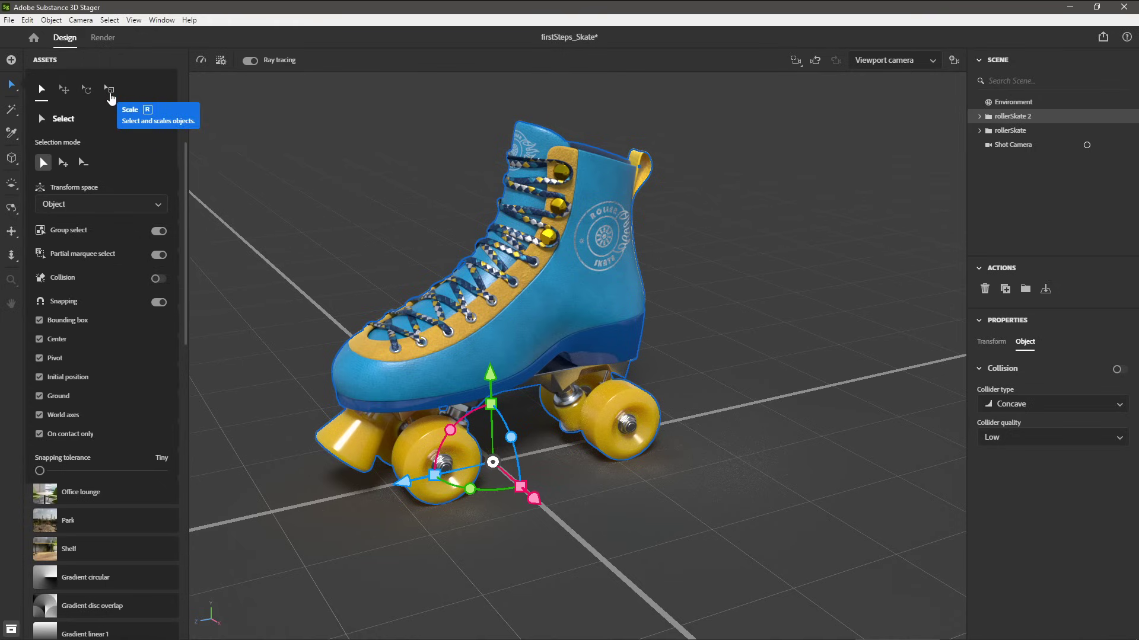
left_click(64, 90)
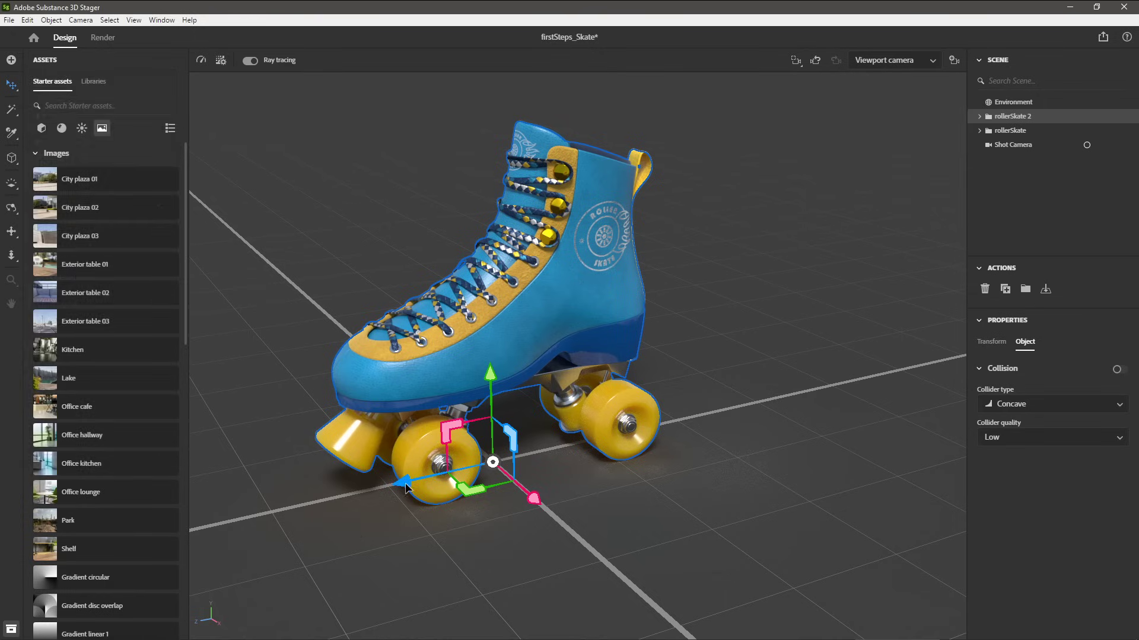
left_click_drag(406, 485, 528, 474)
left_click_drag(646, 456, 859, 428)
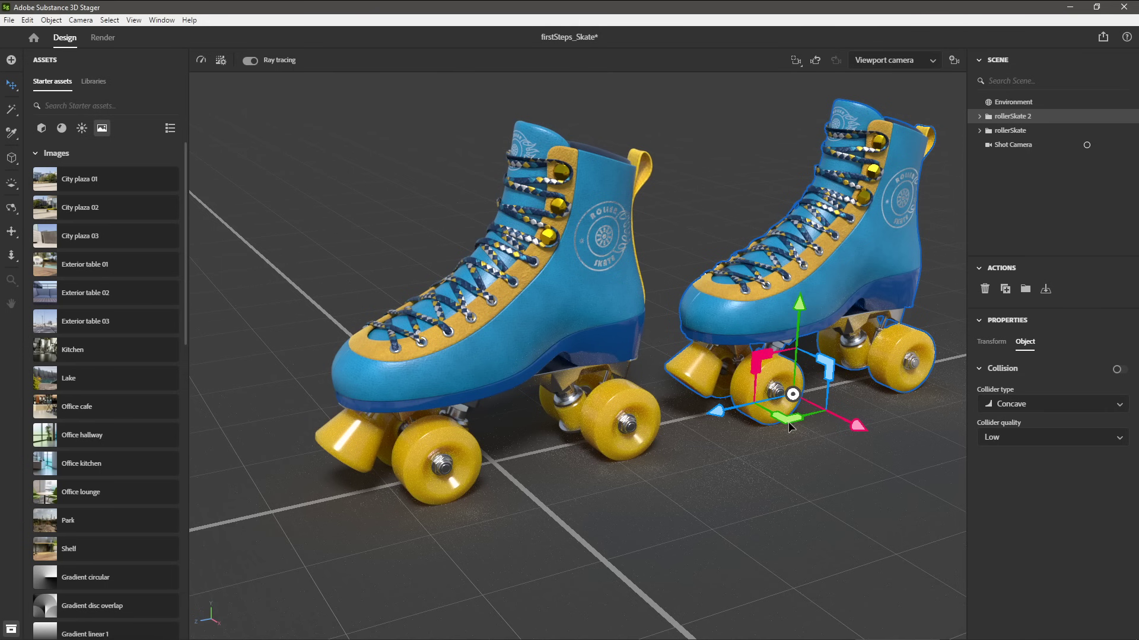
Rotate the duplicated skate about its vertical axis so its toe points away from the original skate's toe
left_click_drag(788, 417, 789, 450)
key("e")
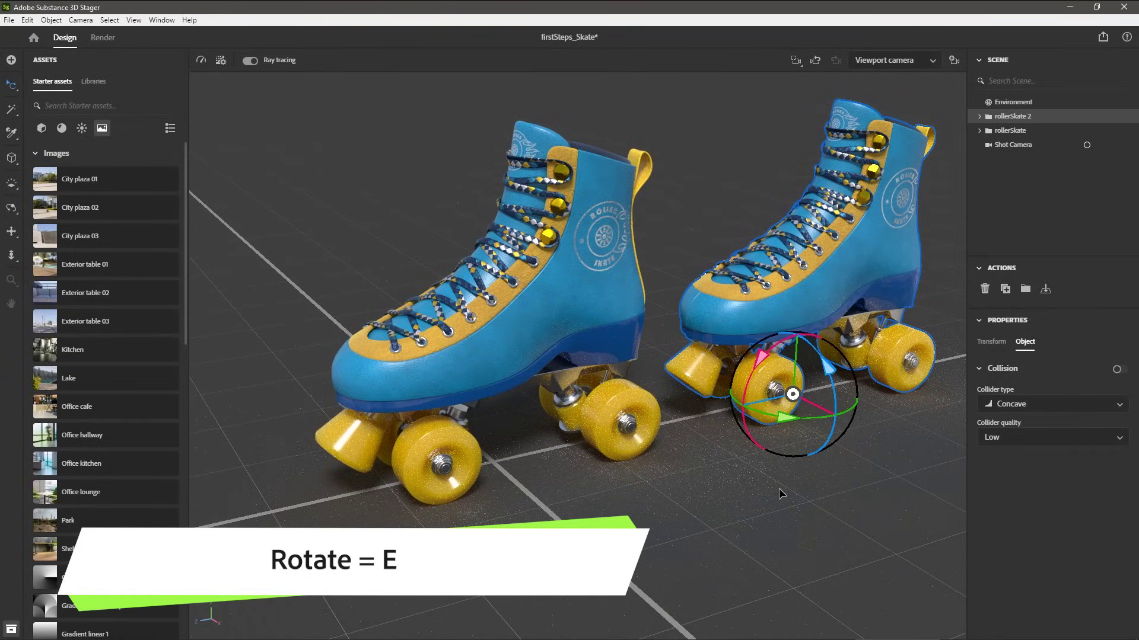
left_click_drag(785, 419, 953, 409)
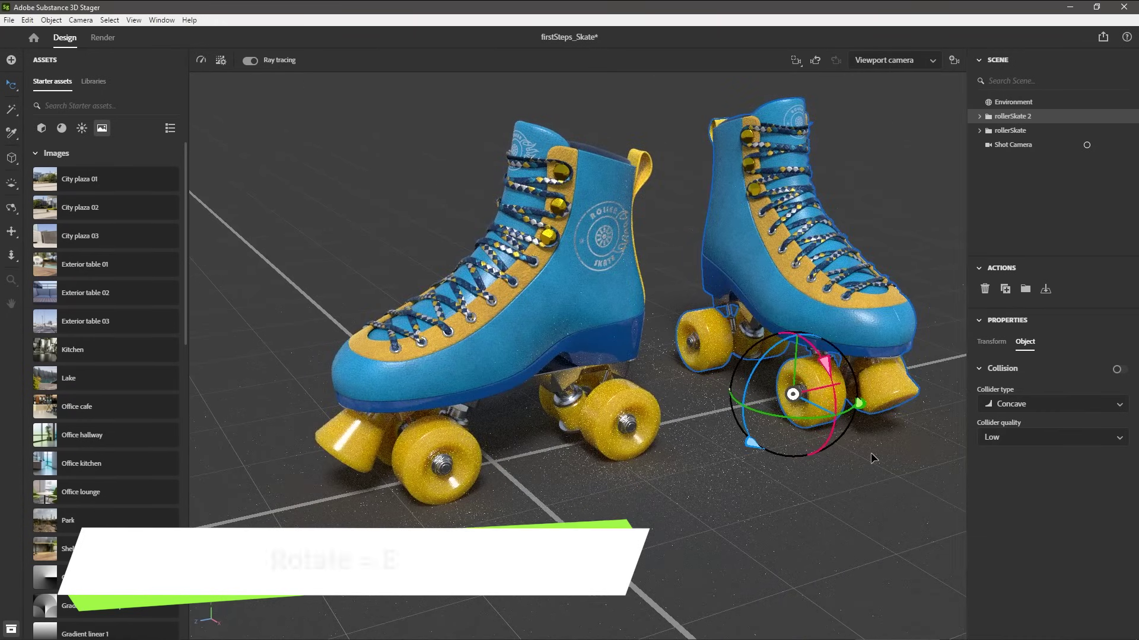
Move the duplicated skate along the ground so it stands close behind the original skate's heel
key("w")
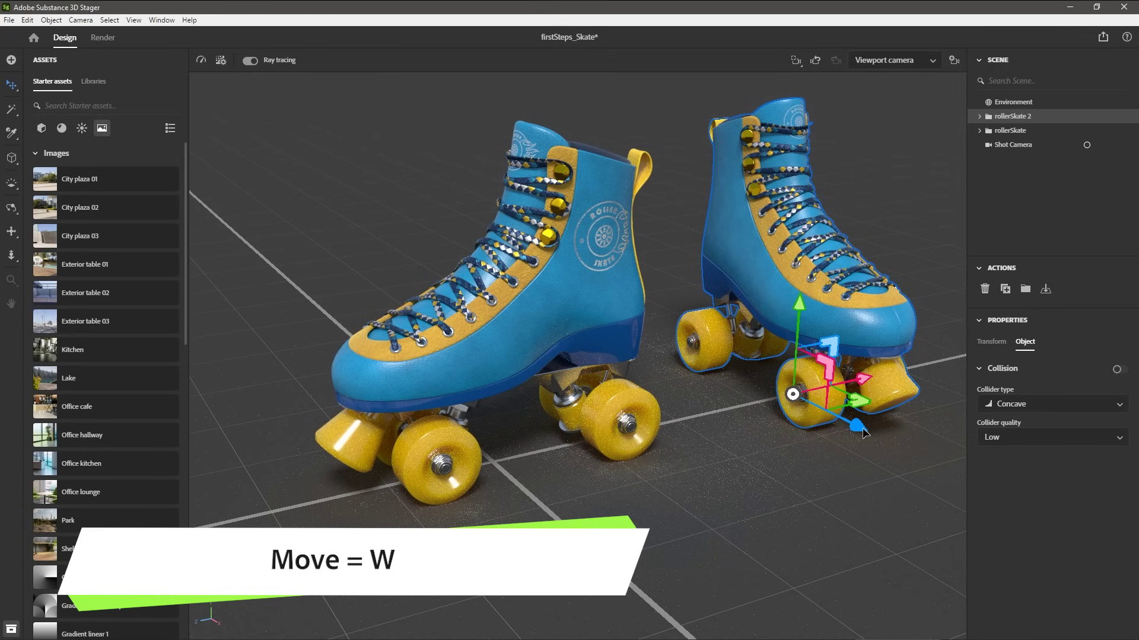
left_click_drag(861, 427, 793, 396)
left_click_drag(799, 349, 786, 351)
left_click_drag(778, 405, 767, 398)
left_click_drag(779, 345, 791, 342)
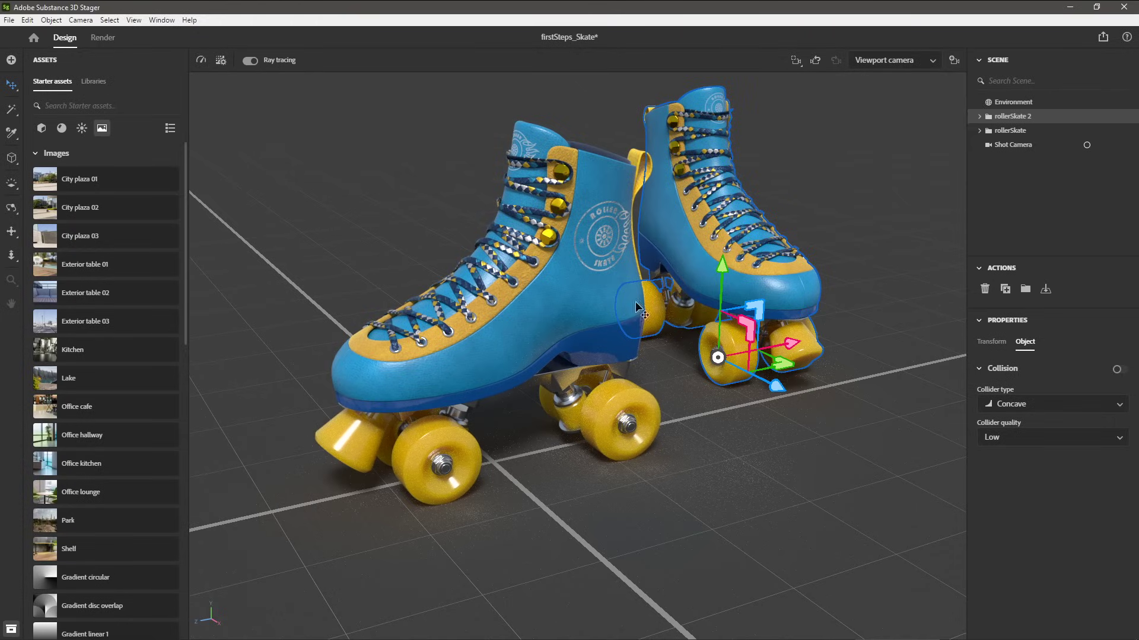
View the scene through Shot Camera and move the original rollerSkate group along Z to about 6 cm, toward its toe
left_click(1086, 146)
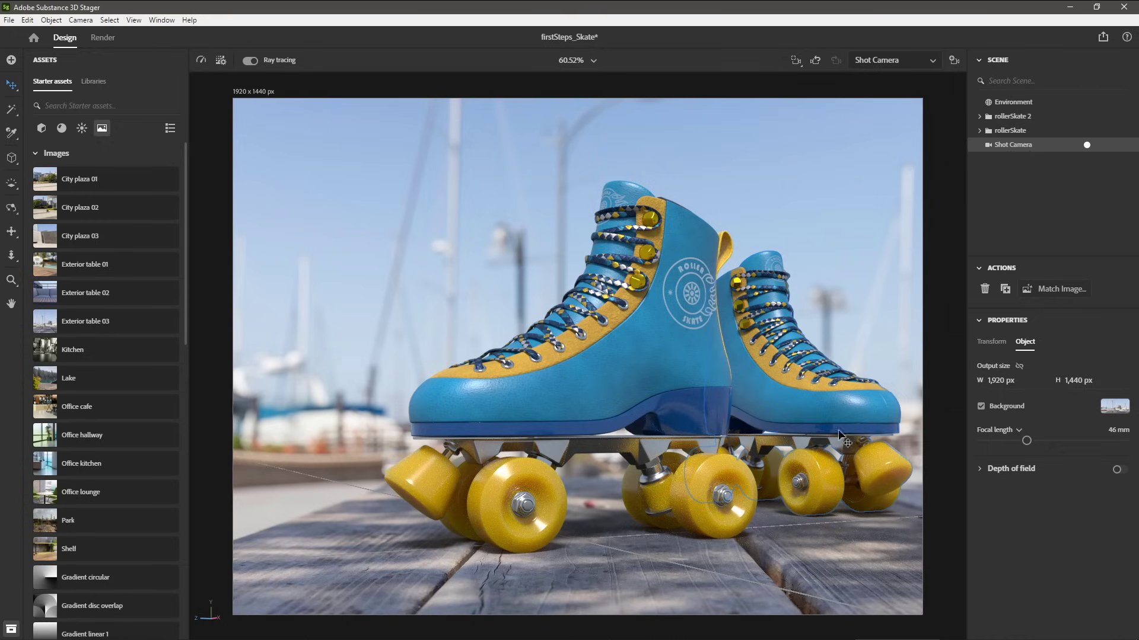
left_click(1002, 132)
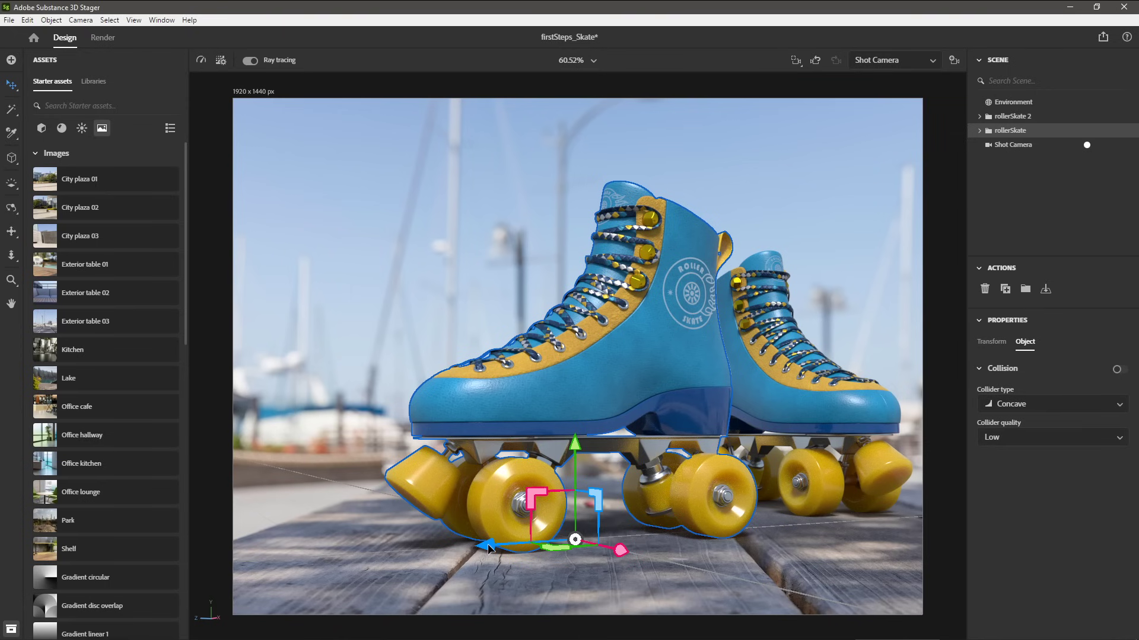
left_click_drag(488, 549, 413, 559)
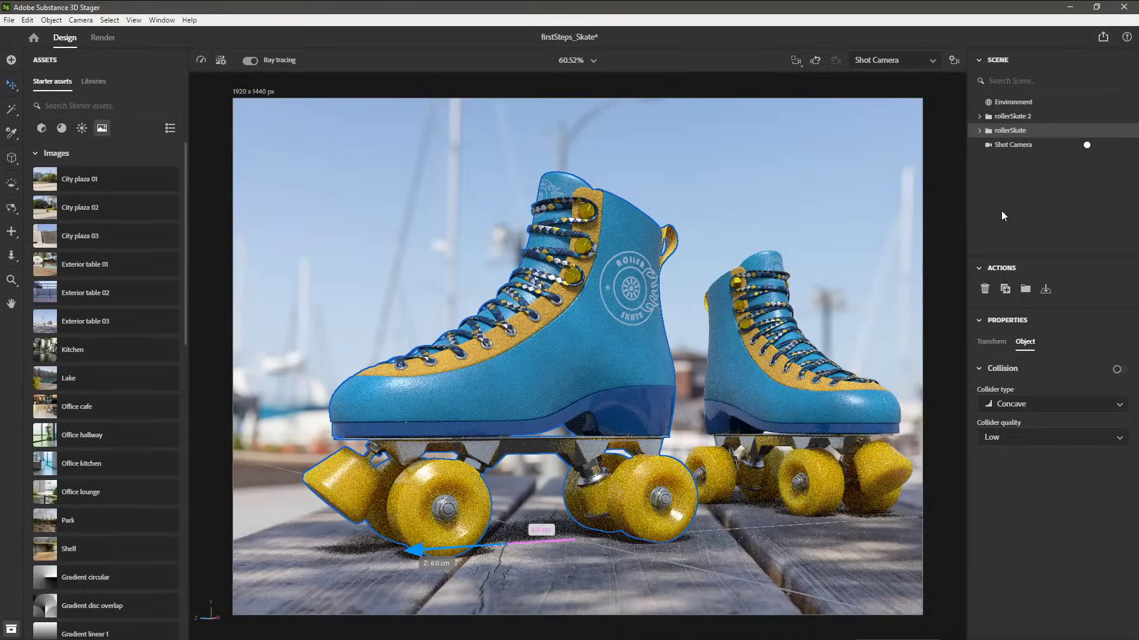
Move the rollerSkate 2 group about 8.4 cm along X toward the original in the Viewport camera, then view it through Shot Camera
left_click(1010, 117)
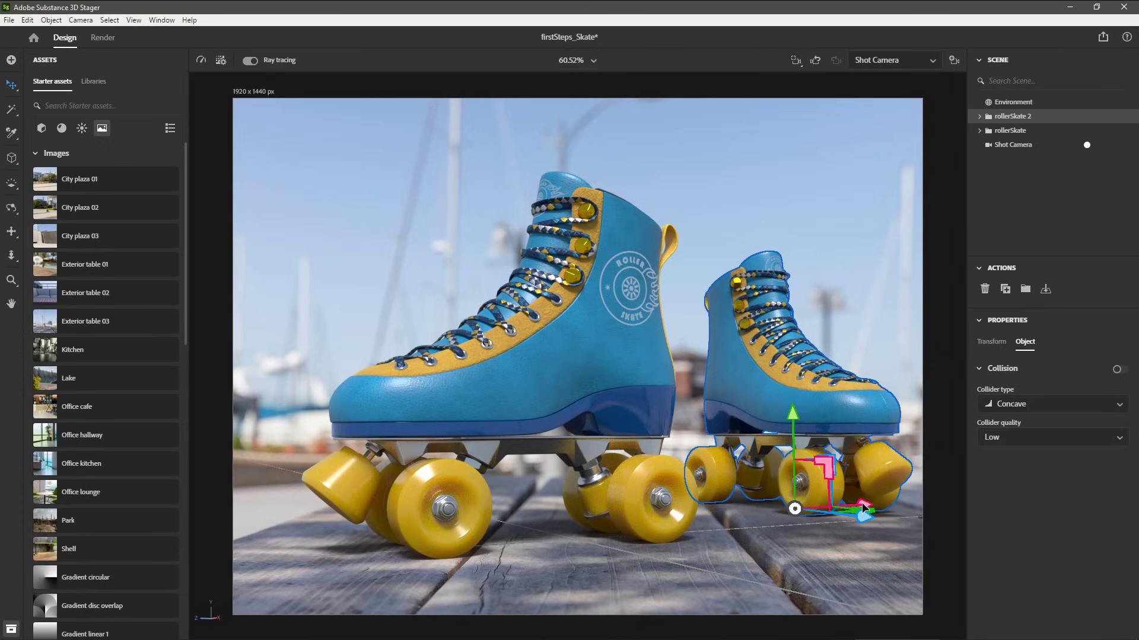
left_click(881, 61)
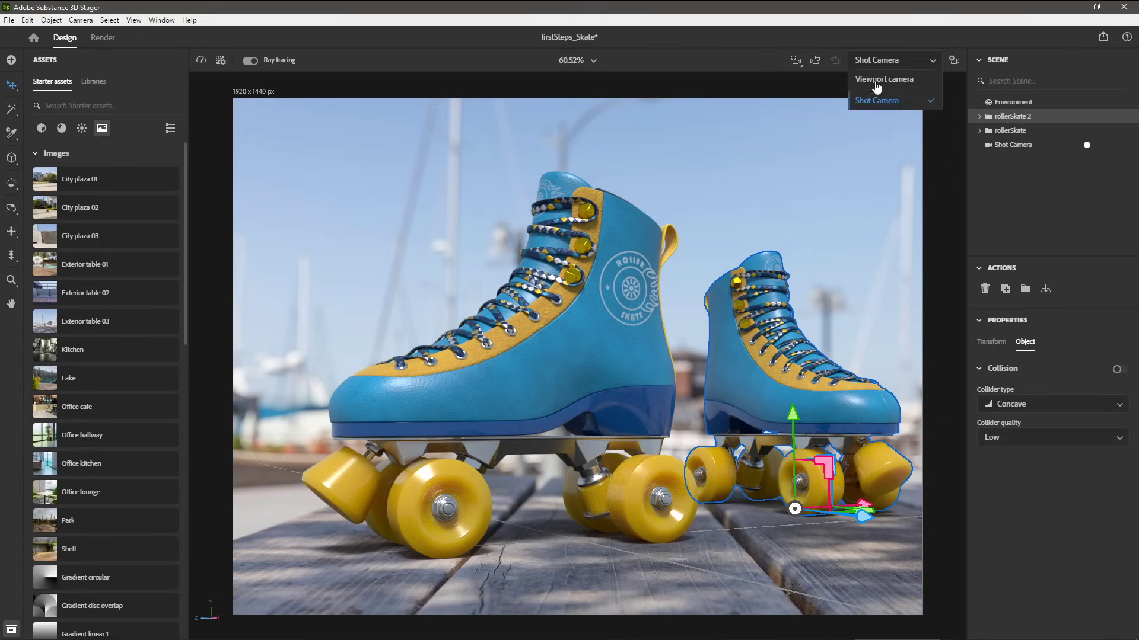
left_click(876, 86)
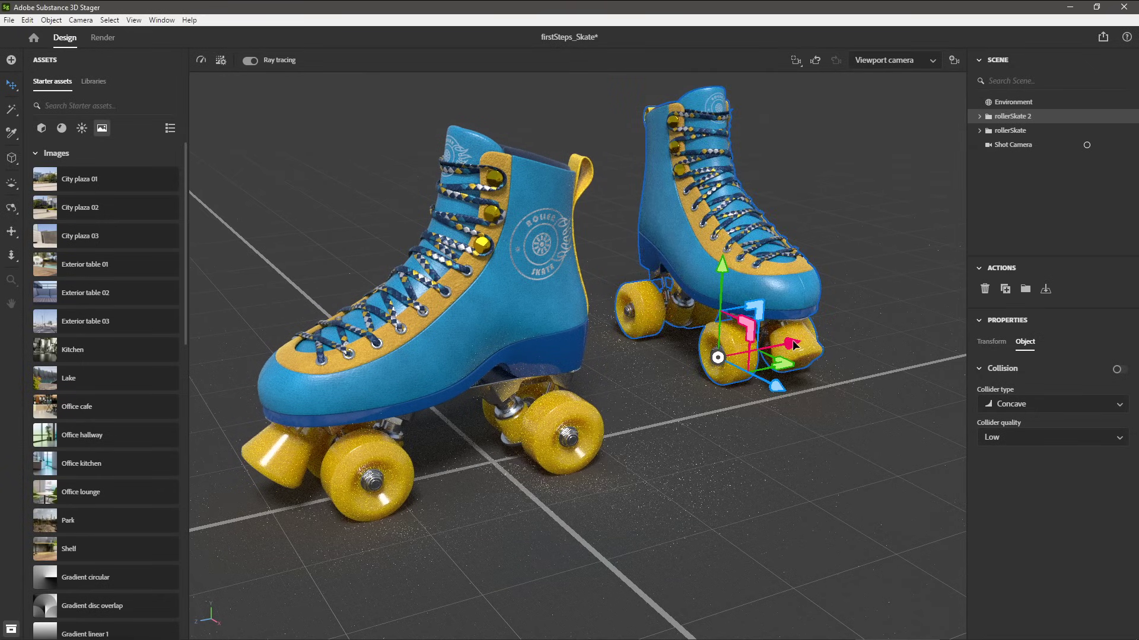
left_click_drag(793, 341, 737, 359)
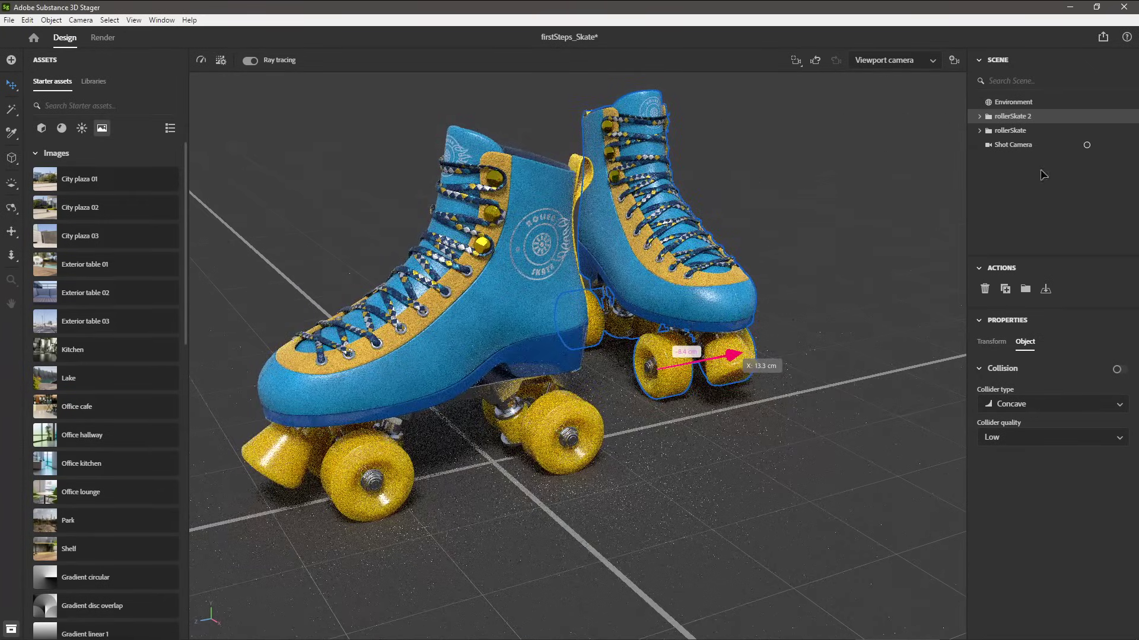
left_click(1086, 144)
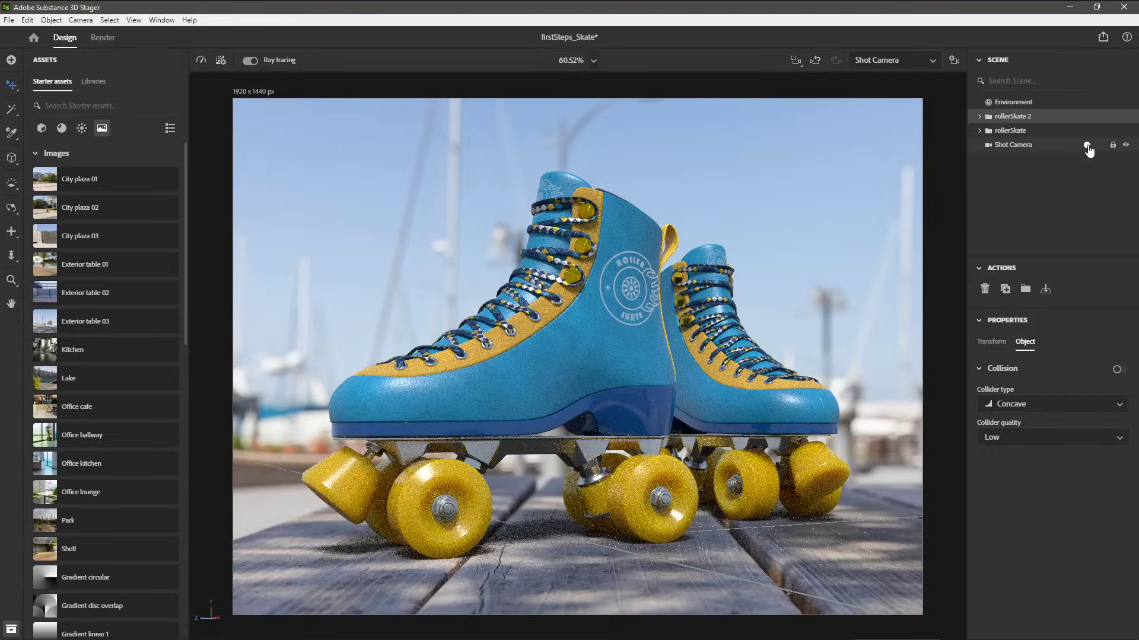
Enable depth of field on Shot Camera with the focus point on the front skate's boot and a blur amount of 6.6
left_click(842, 510)
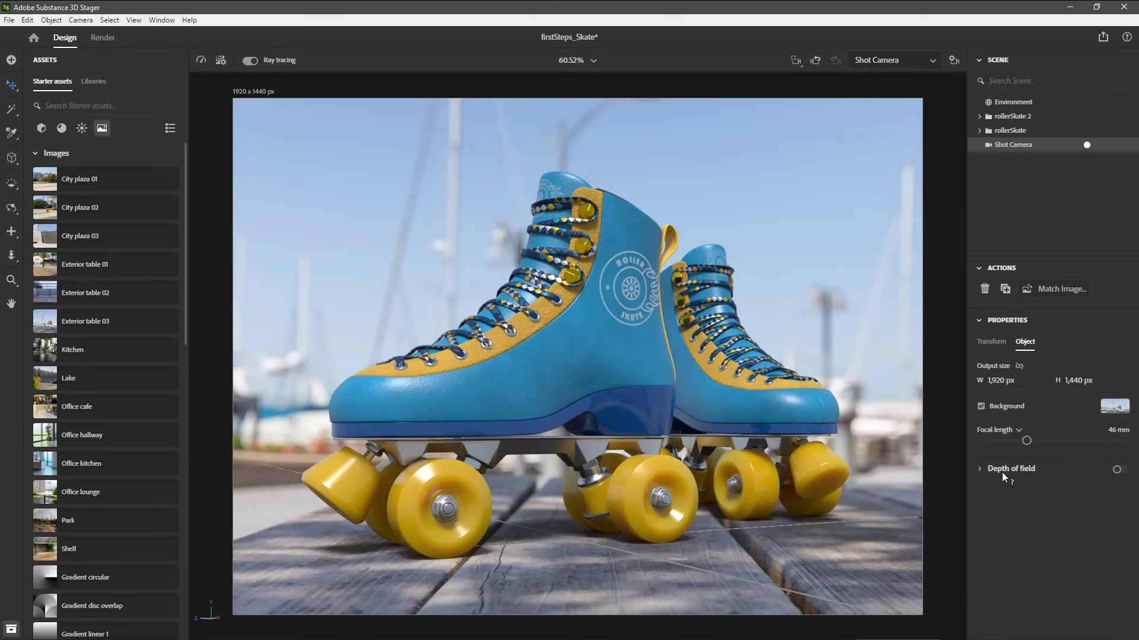
left_click(1117, 469)
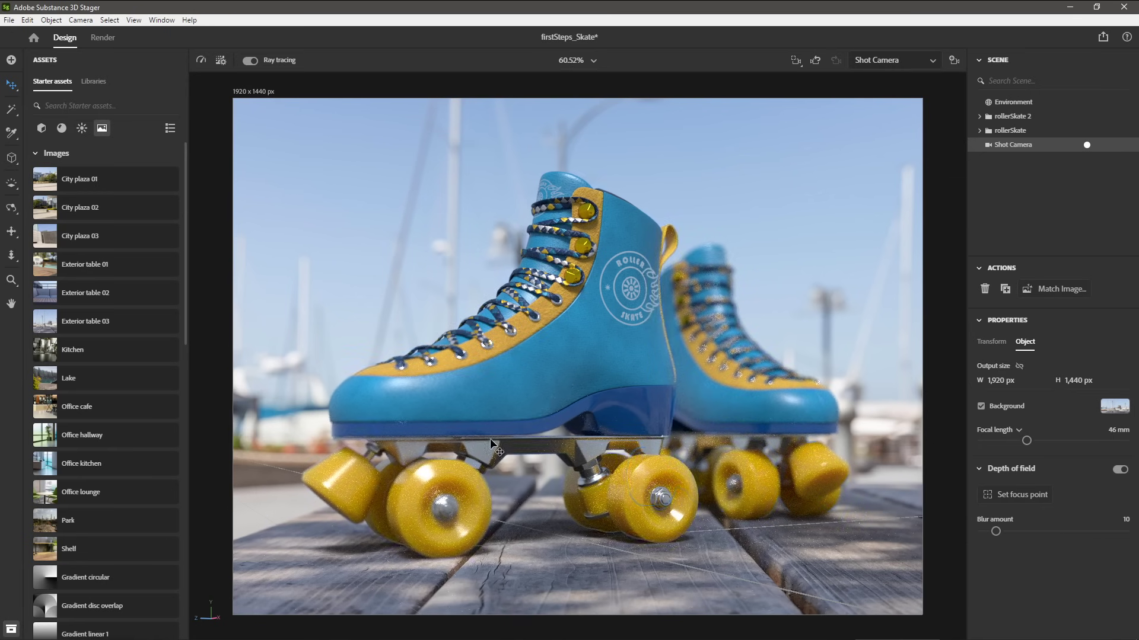
left_click(1024, 496)
left_click(549, 351)
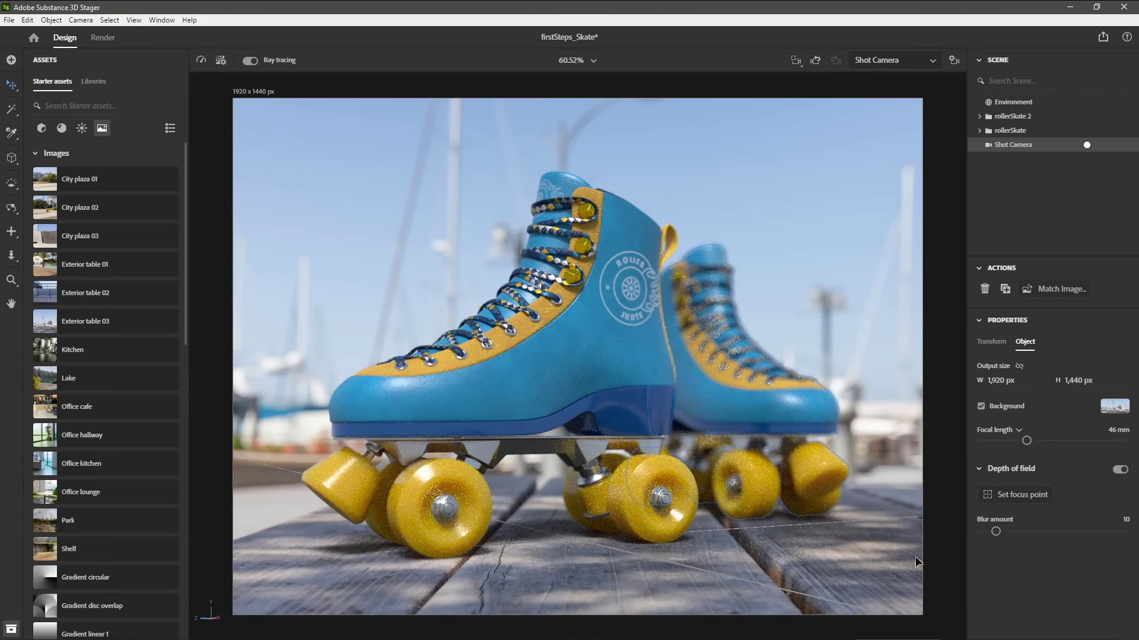
left_click_drag(995, 531, 990, 531)
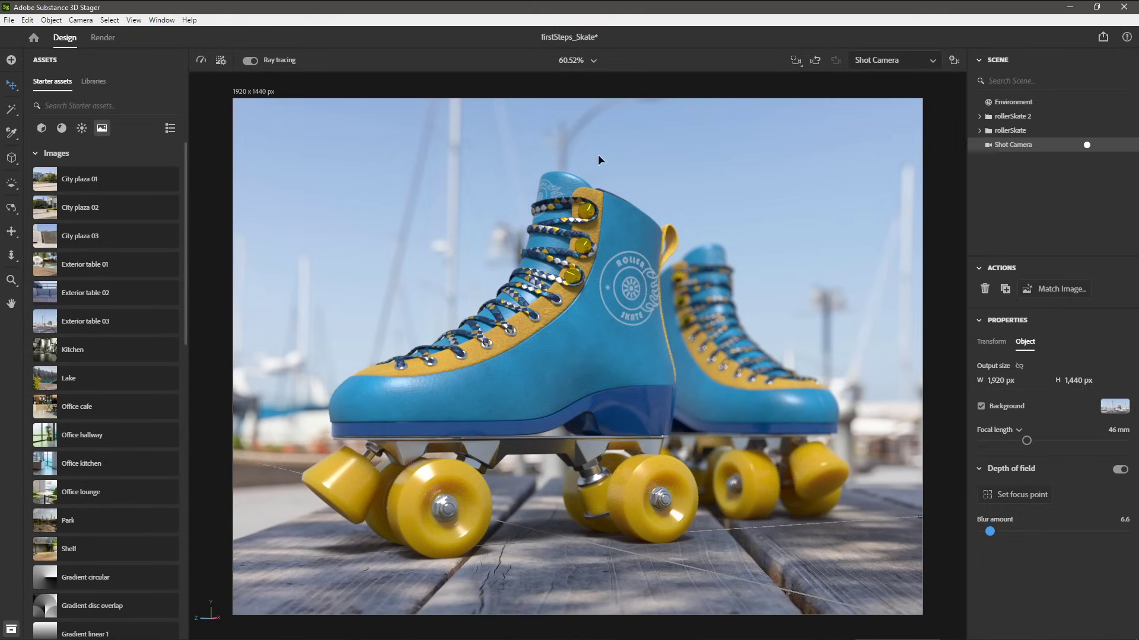
Set the render export format to PNG only, without PSD, and choose the shots folder as the save location
left_click(103, 40)
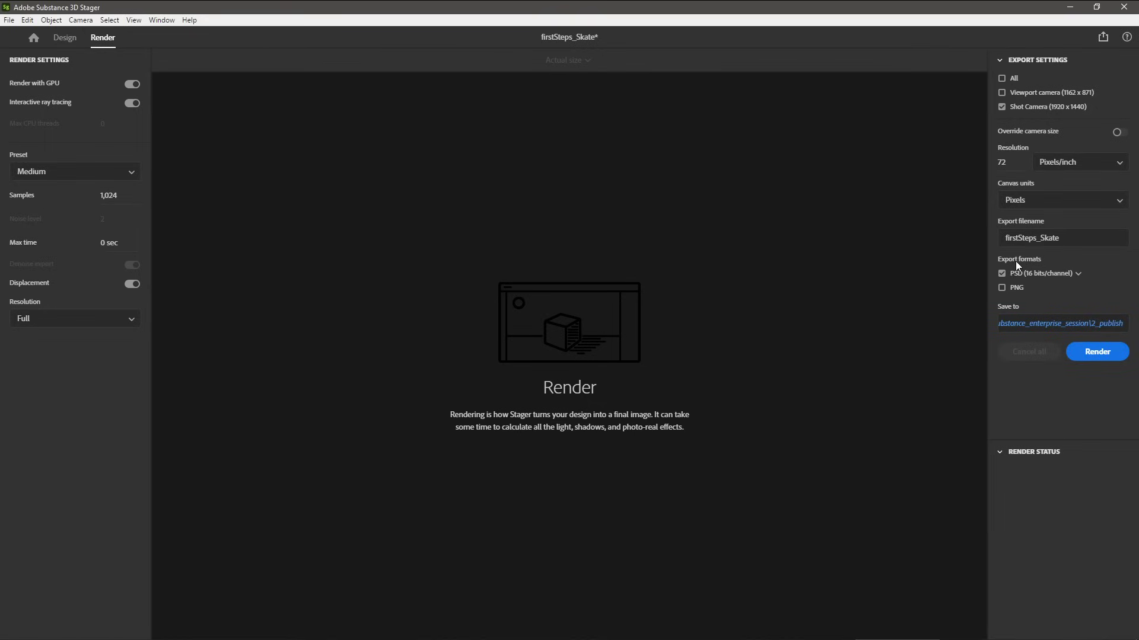
left_click(1002, 275)
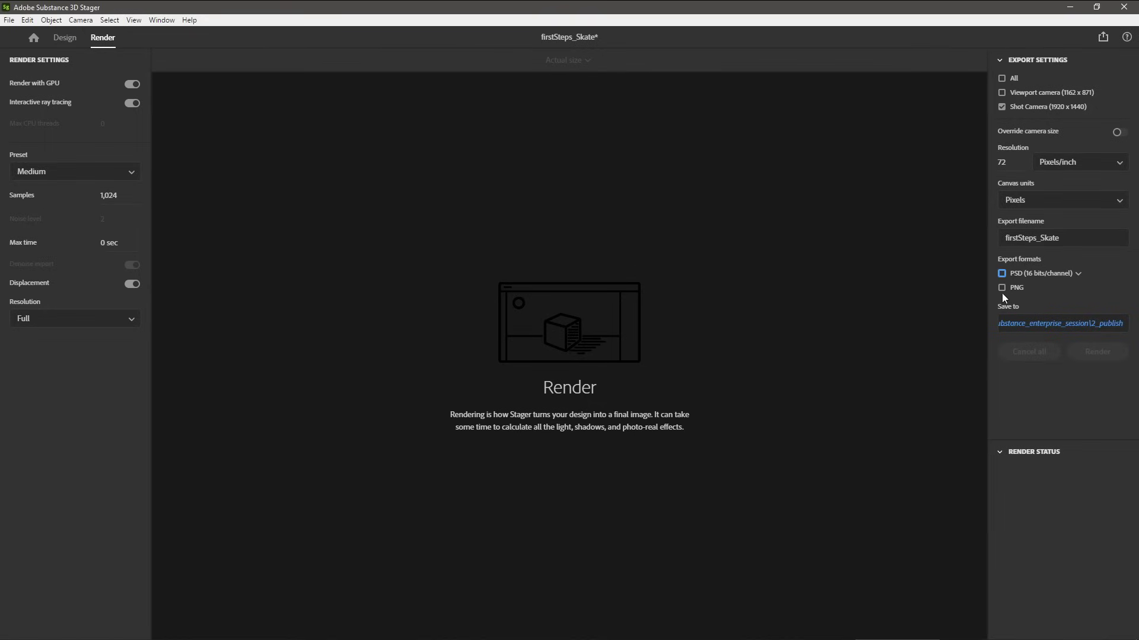
left_click(1001, 289)
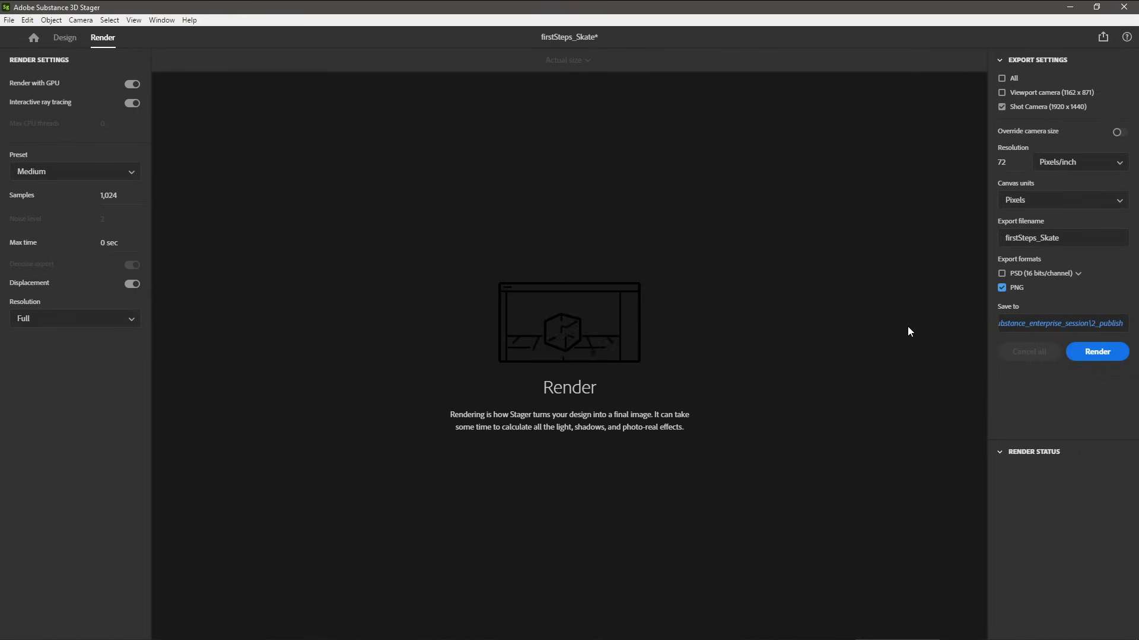
left_click(1032, 323)
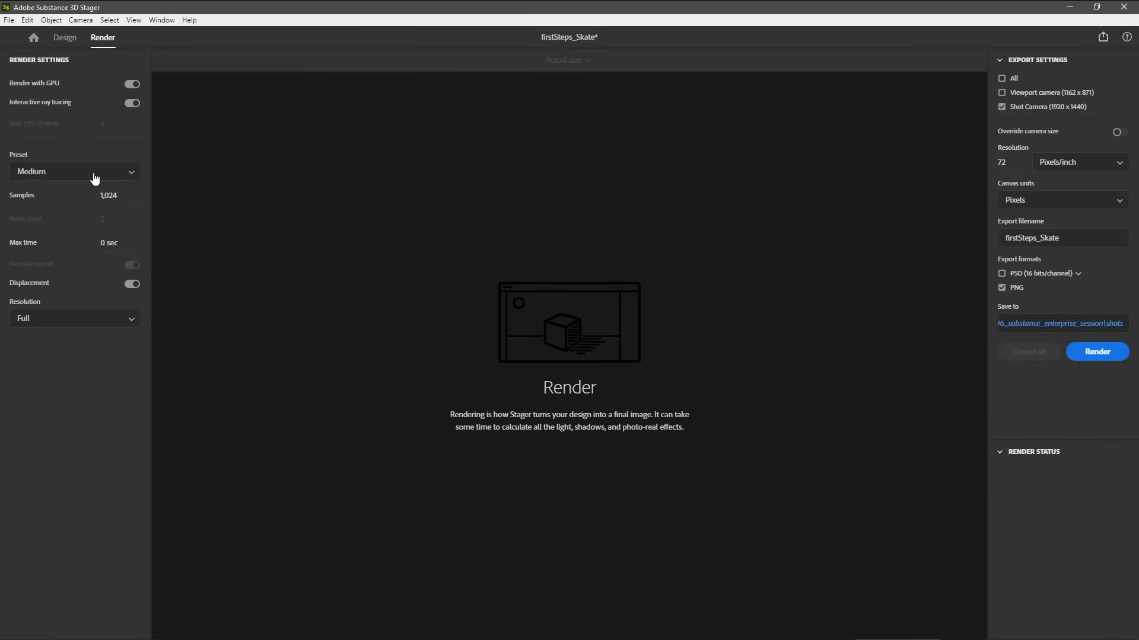
Set the render quality preset to High and start rendering the Shot Camera image
left_click(129, 176)
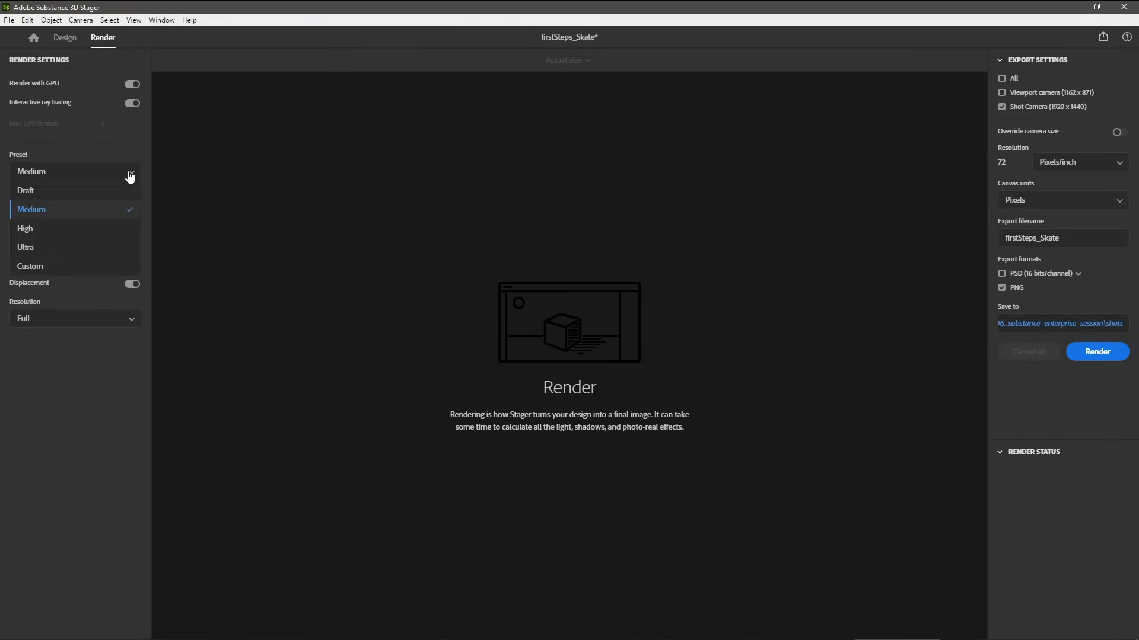
left_click(33, 231)
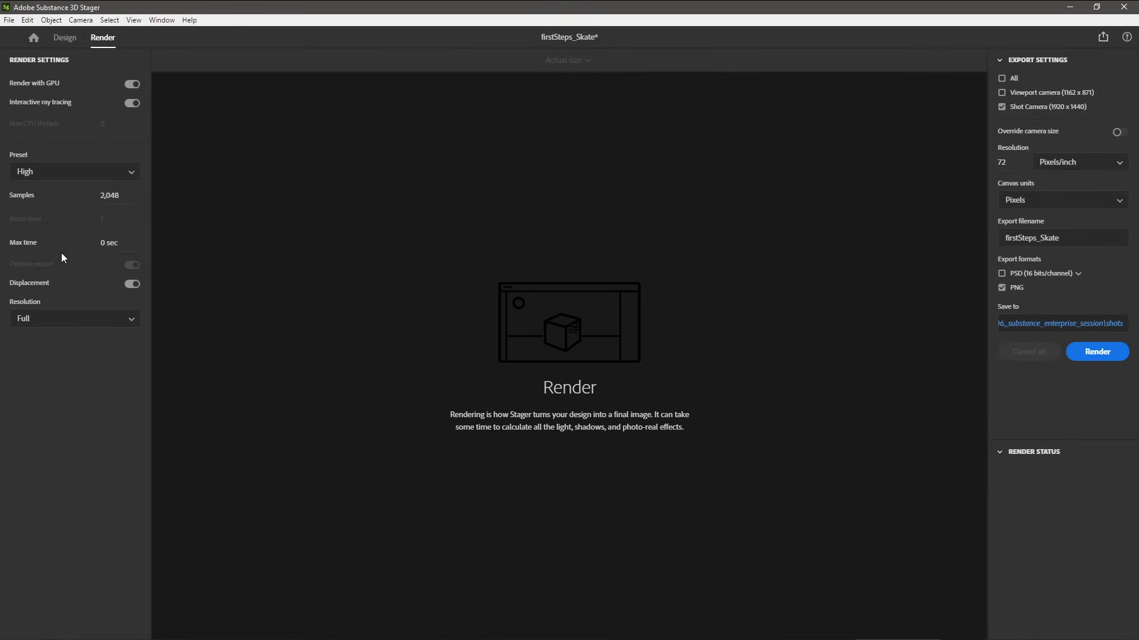
left_click(1103, 354)
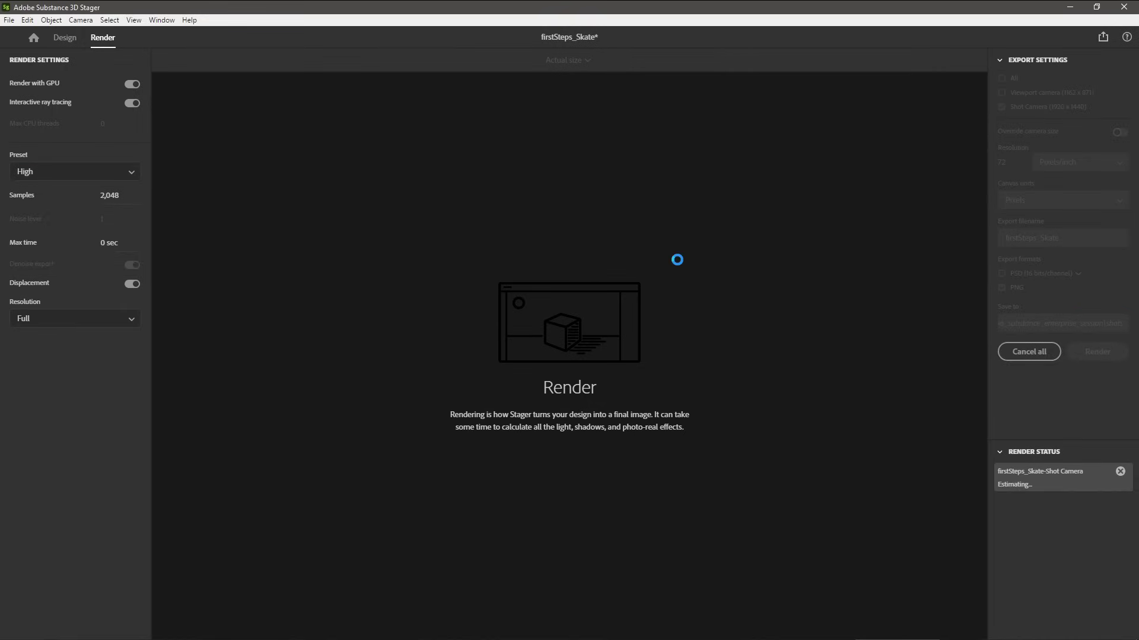